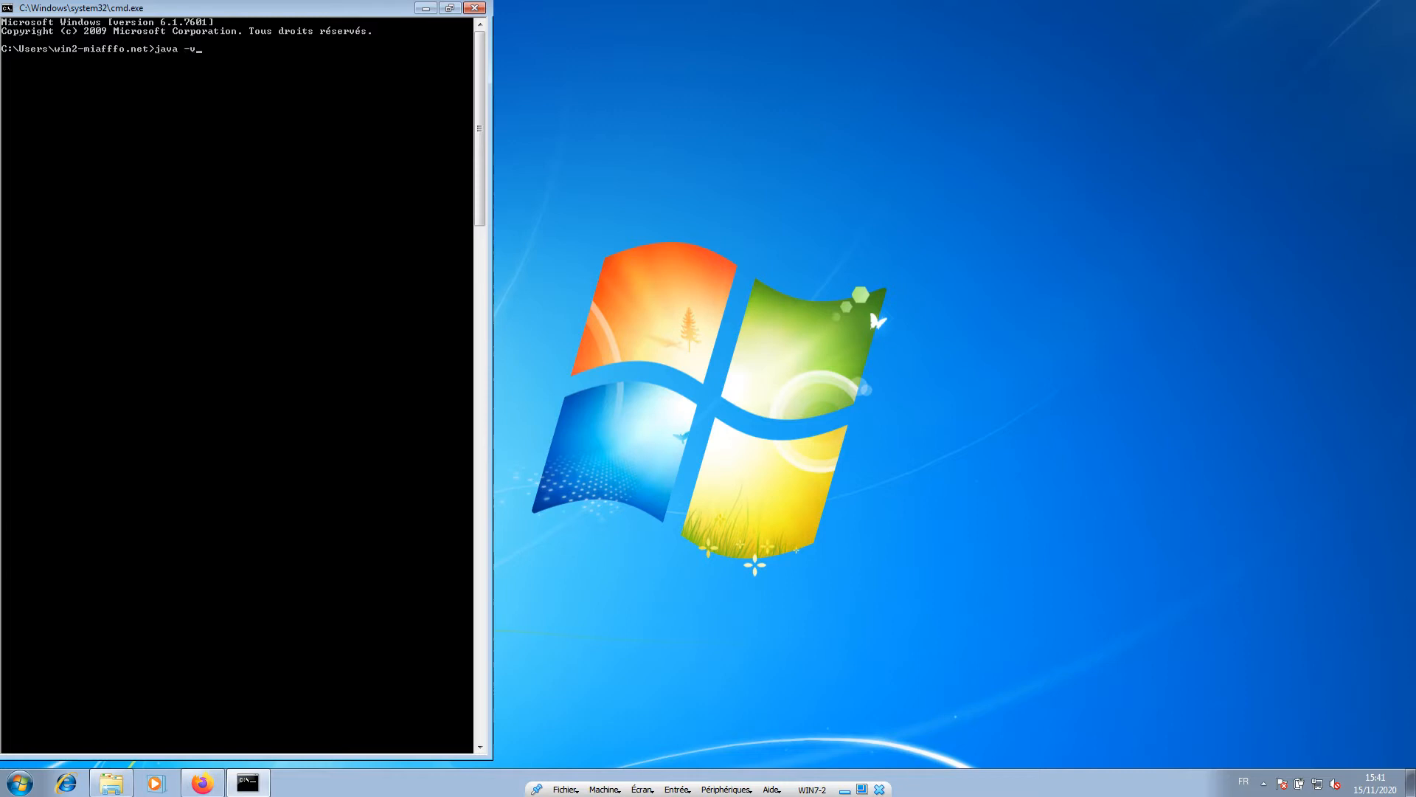
Run java -version in the command prompt to check for an installed Java version.
text(ersion)
key(Return)
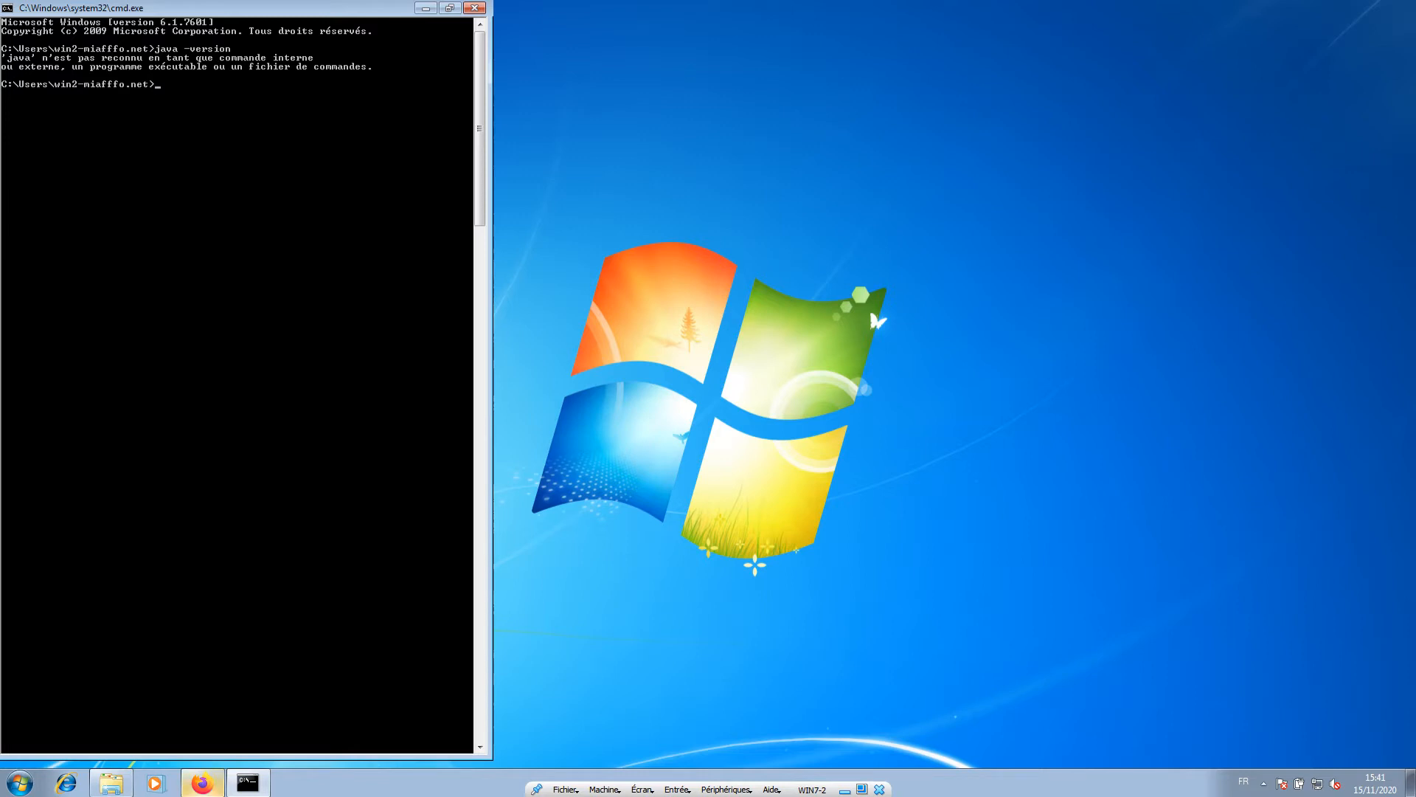
Switch to Firefox and run the Google search for "java JDK 1.8 download" again.
click(202, 783)
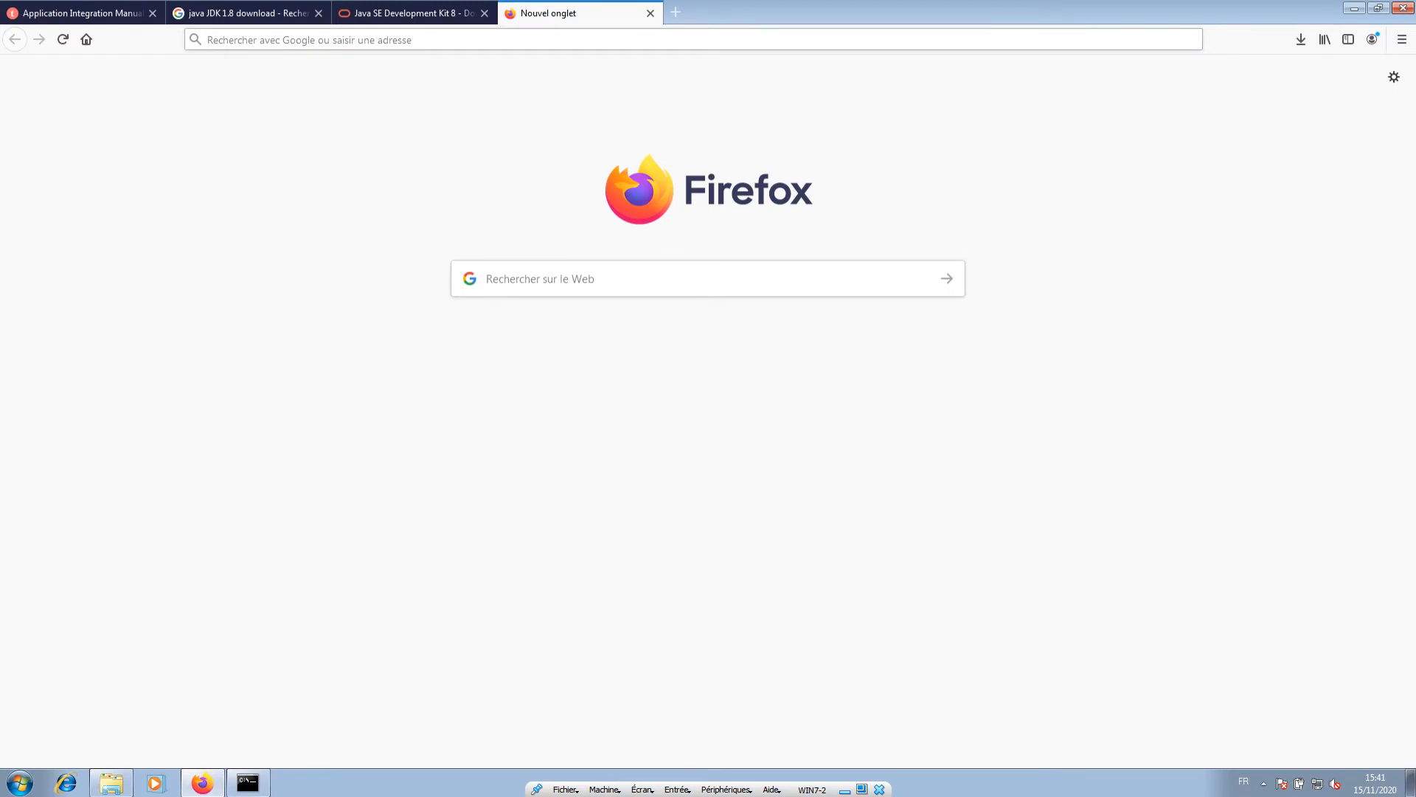
click(248, 13)
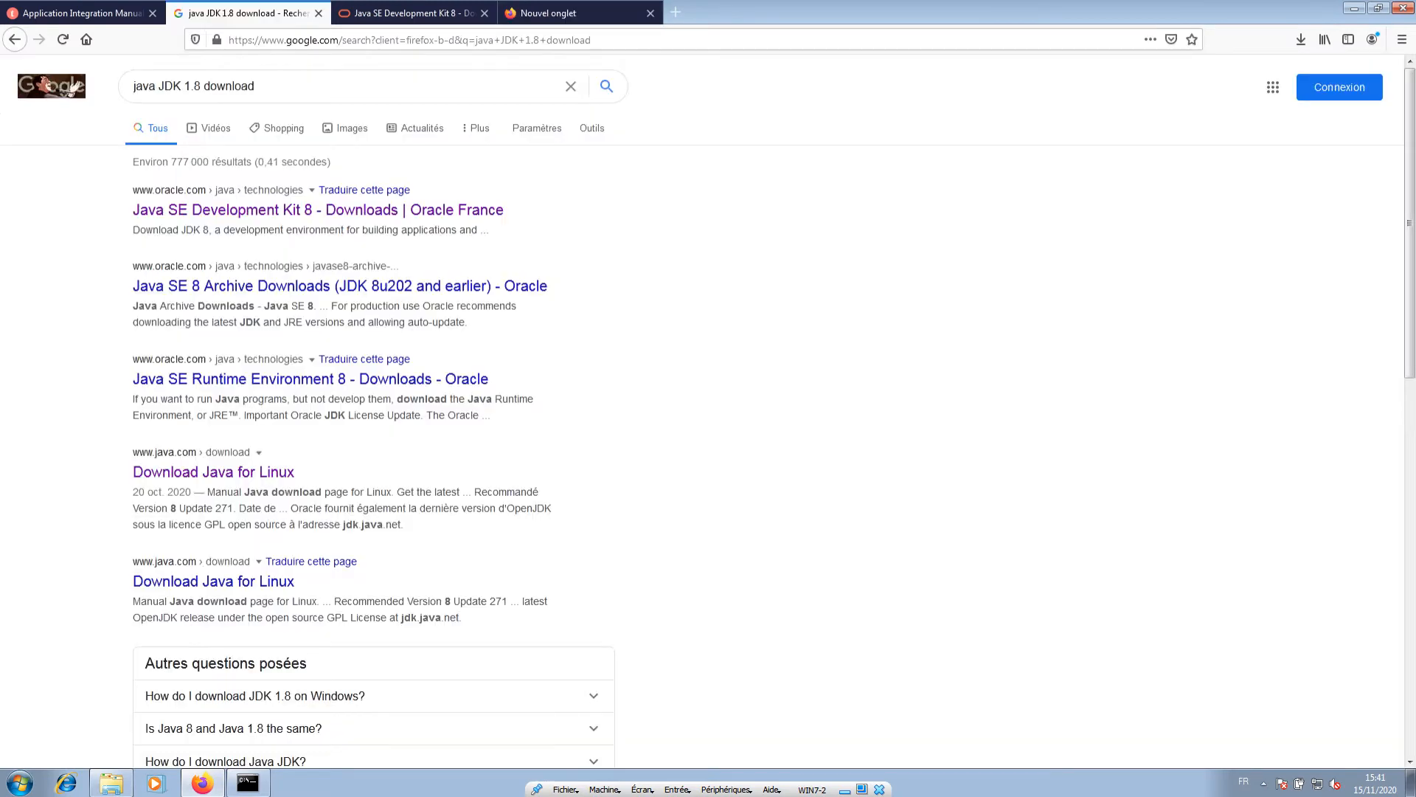
drag(181, 86, 132, 86)
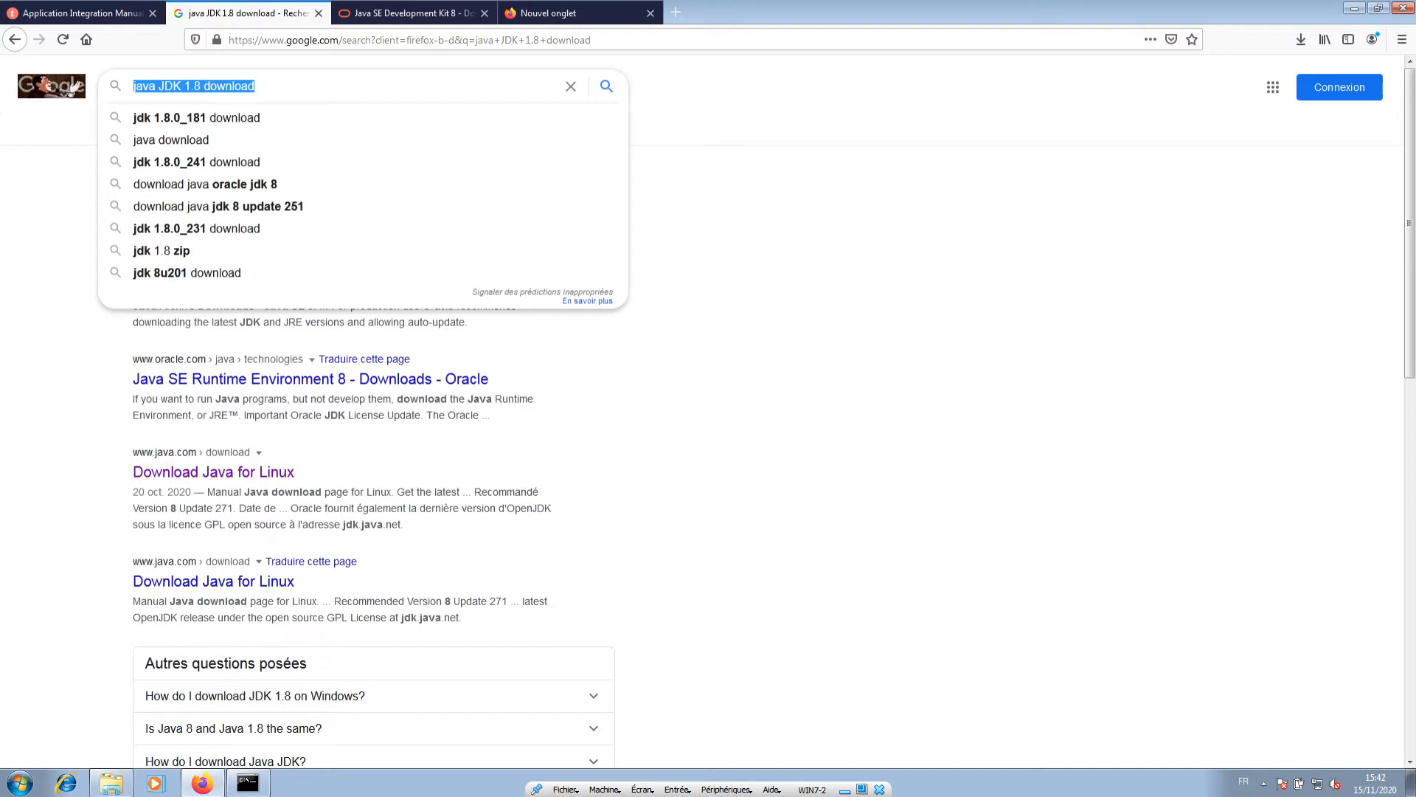
click(201, 87)
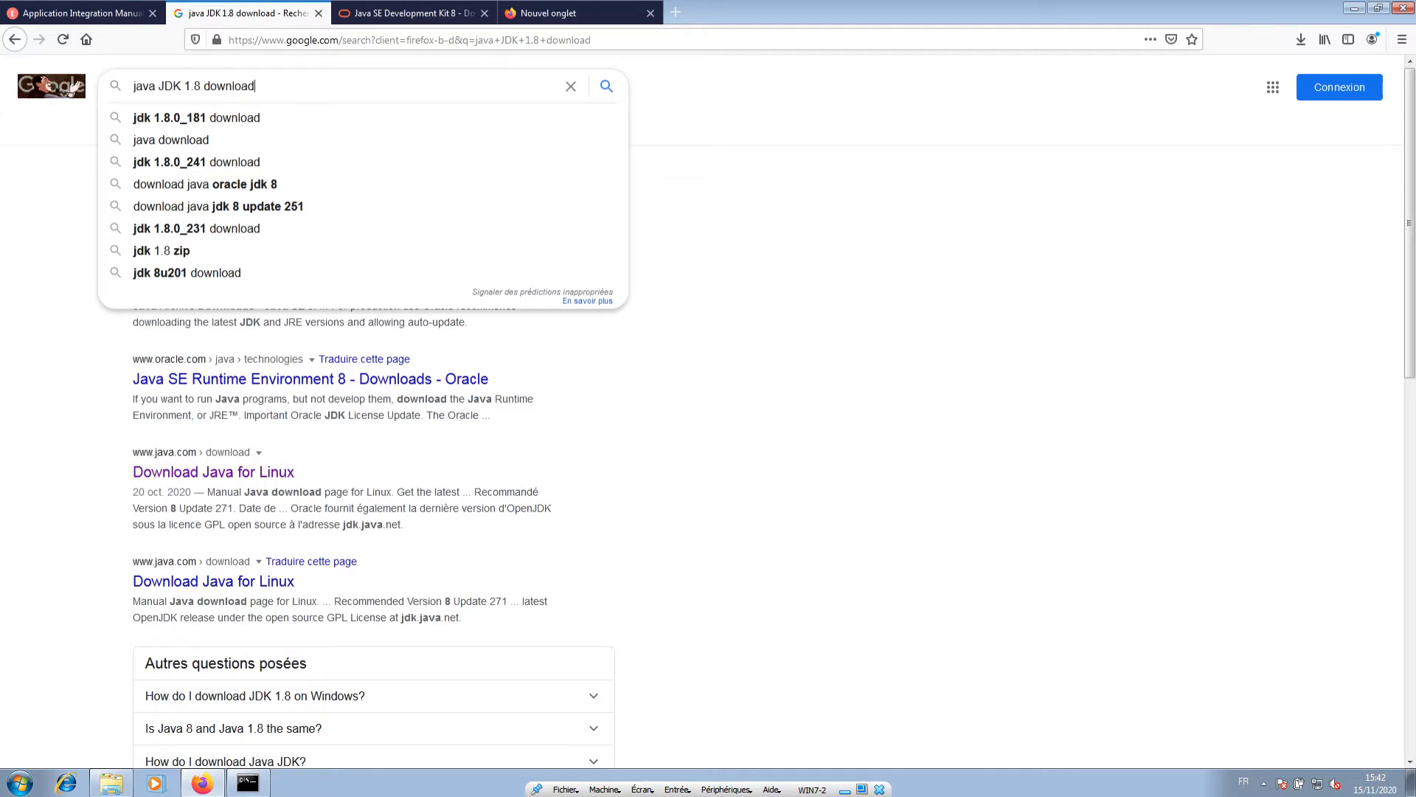
key(Return)
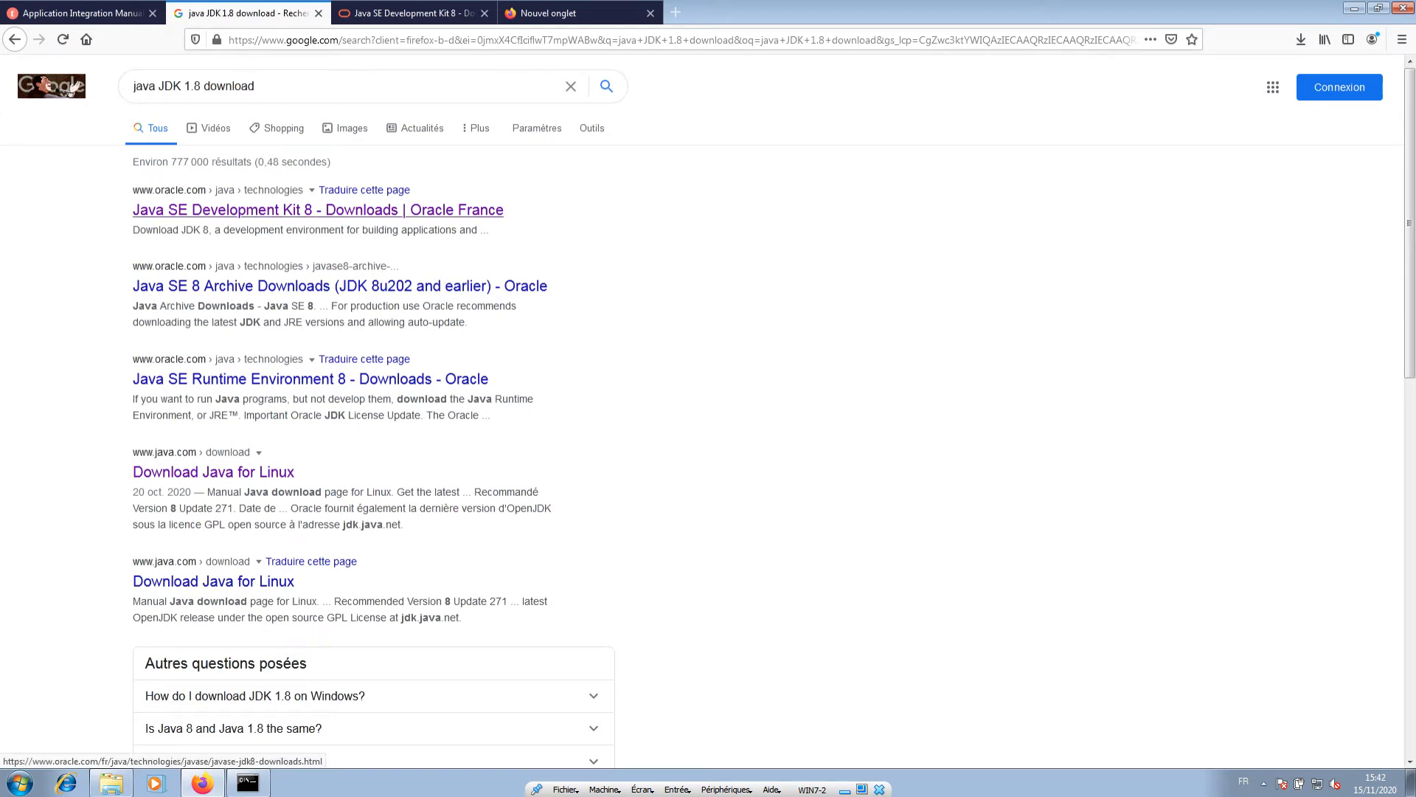
Open Oracle's Java SE Development Kit 8 downloads result in a new tab and display it.
right_click(248, 210)
click(280, 219)
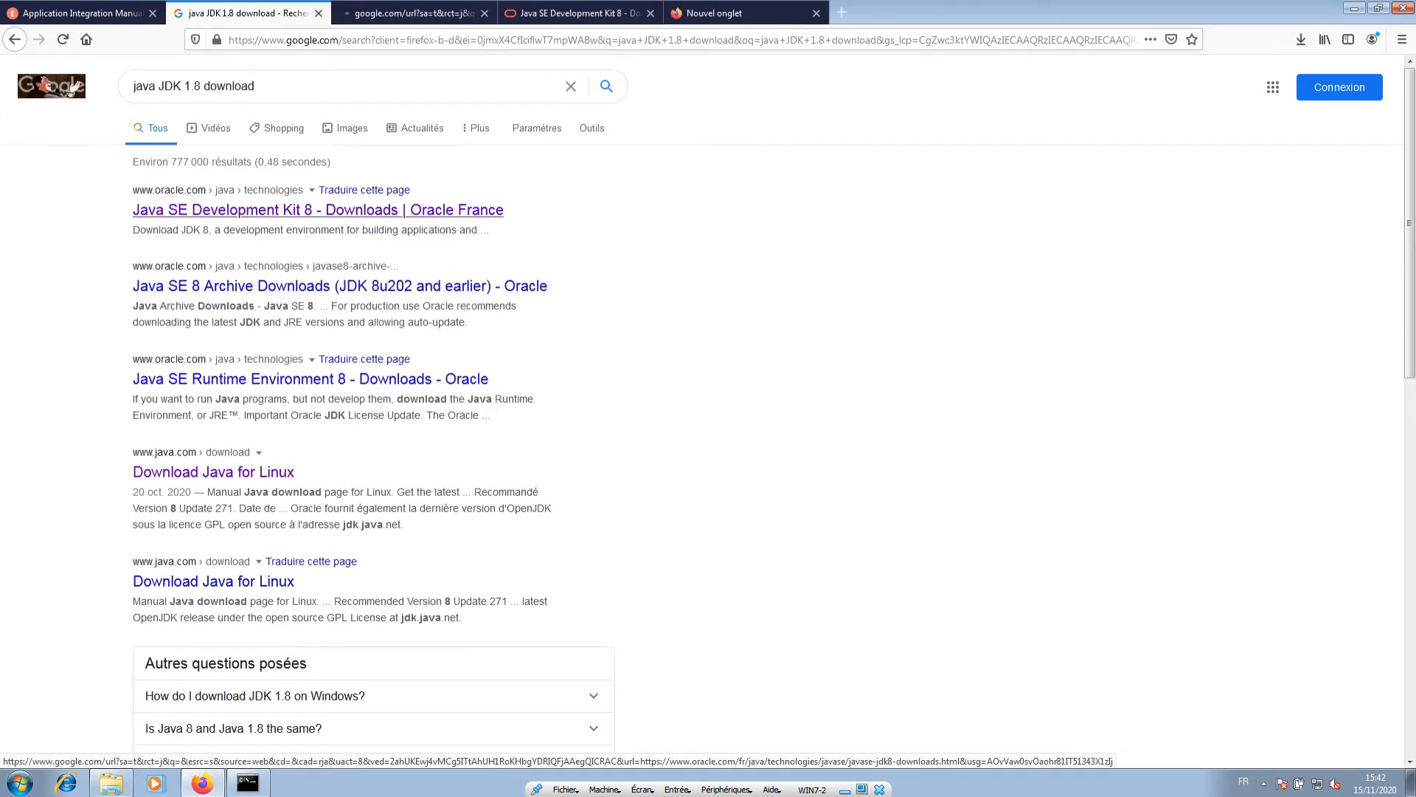
click(405, 13)
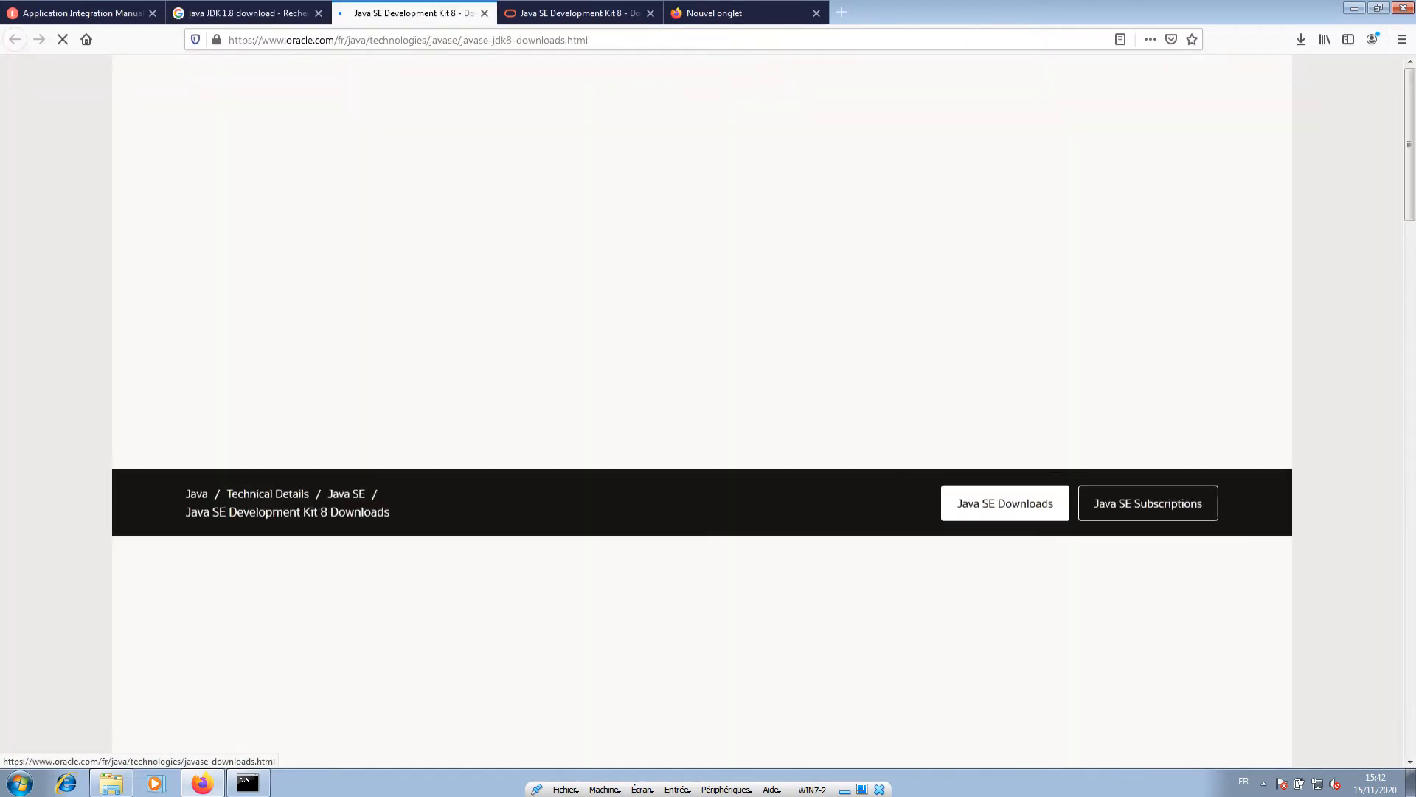
Open Oracle's general Java SE Downloads page and look through the releases offered.
click(1005, 503)
scroll(1005, 503, down, 3)
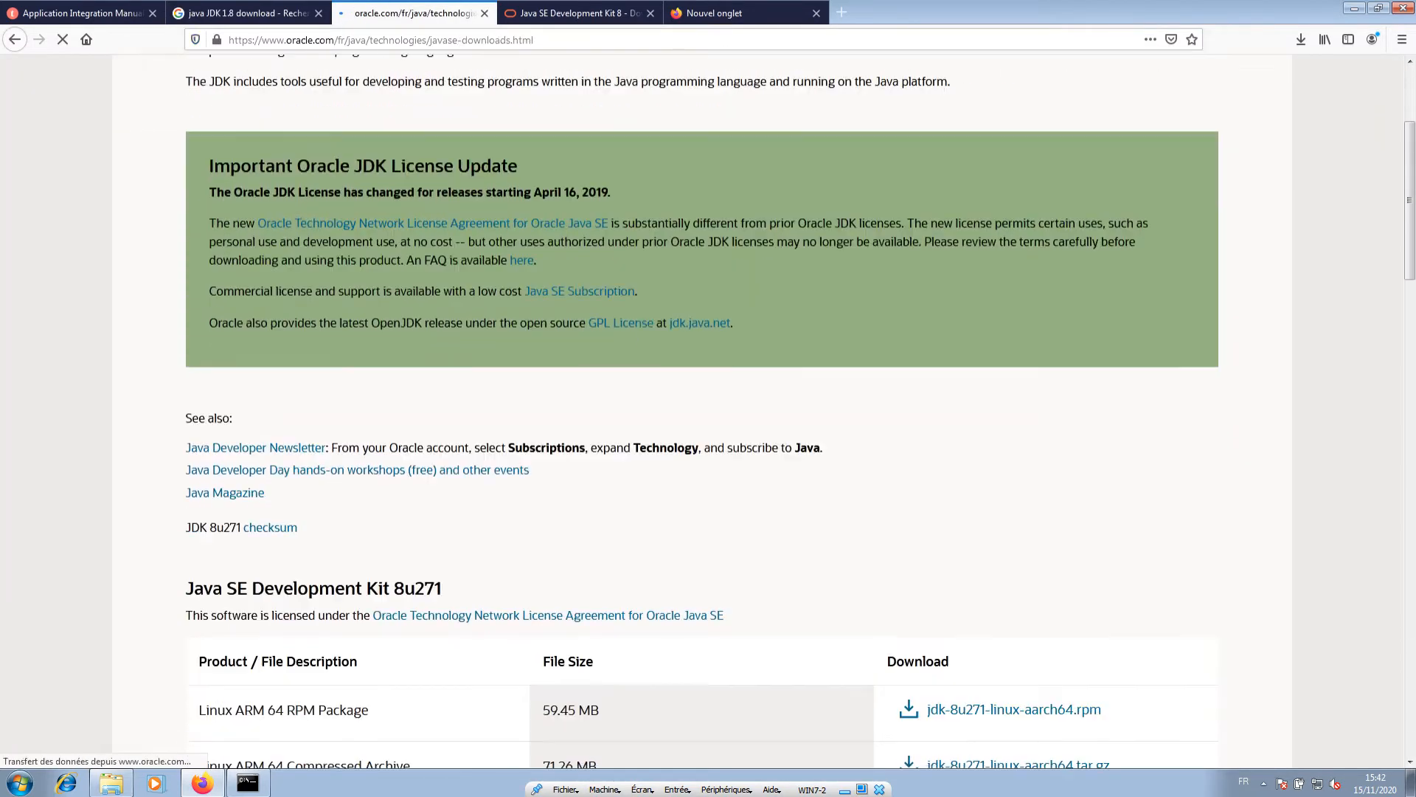
scroll(702, 411, down, 5)
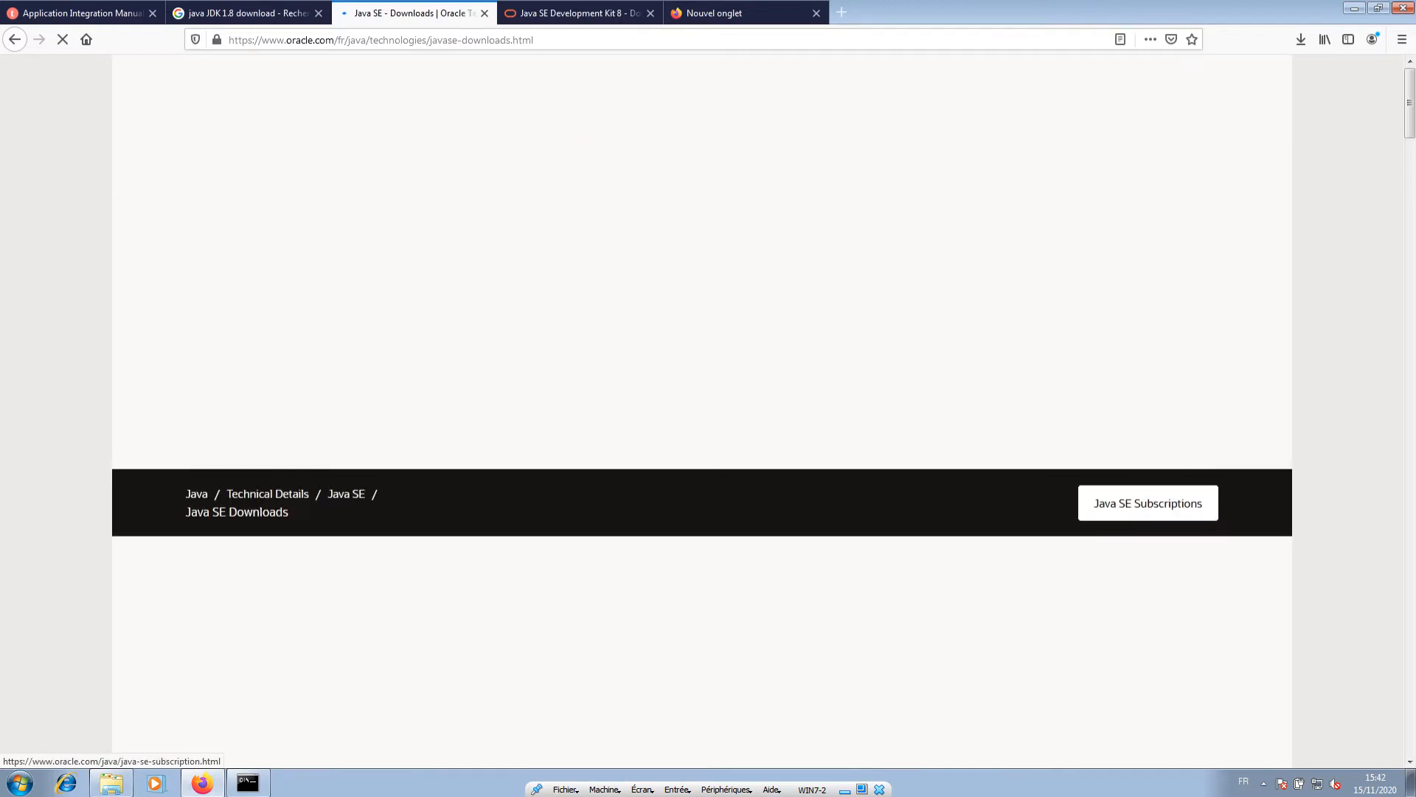
scroll(623, 424, down, 3)
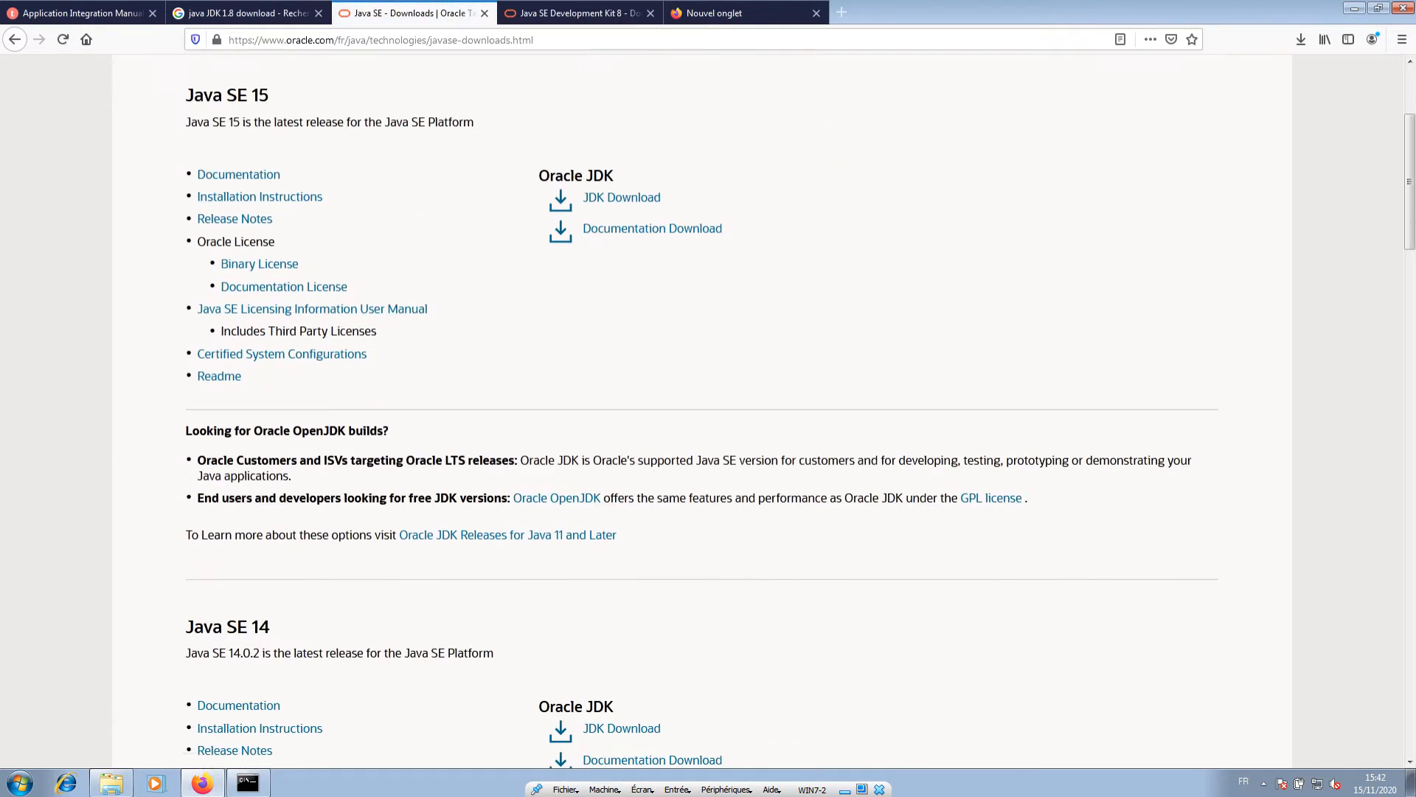
scroll(703, 410, down, 10)
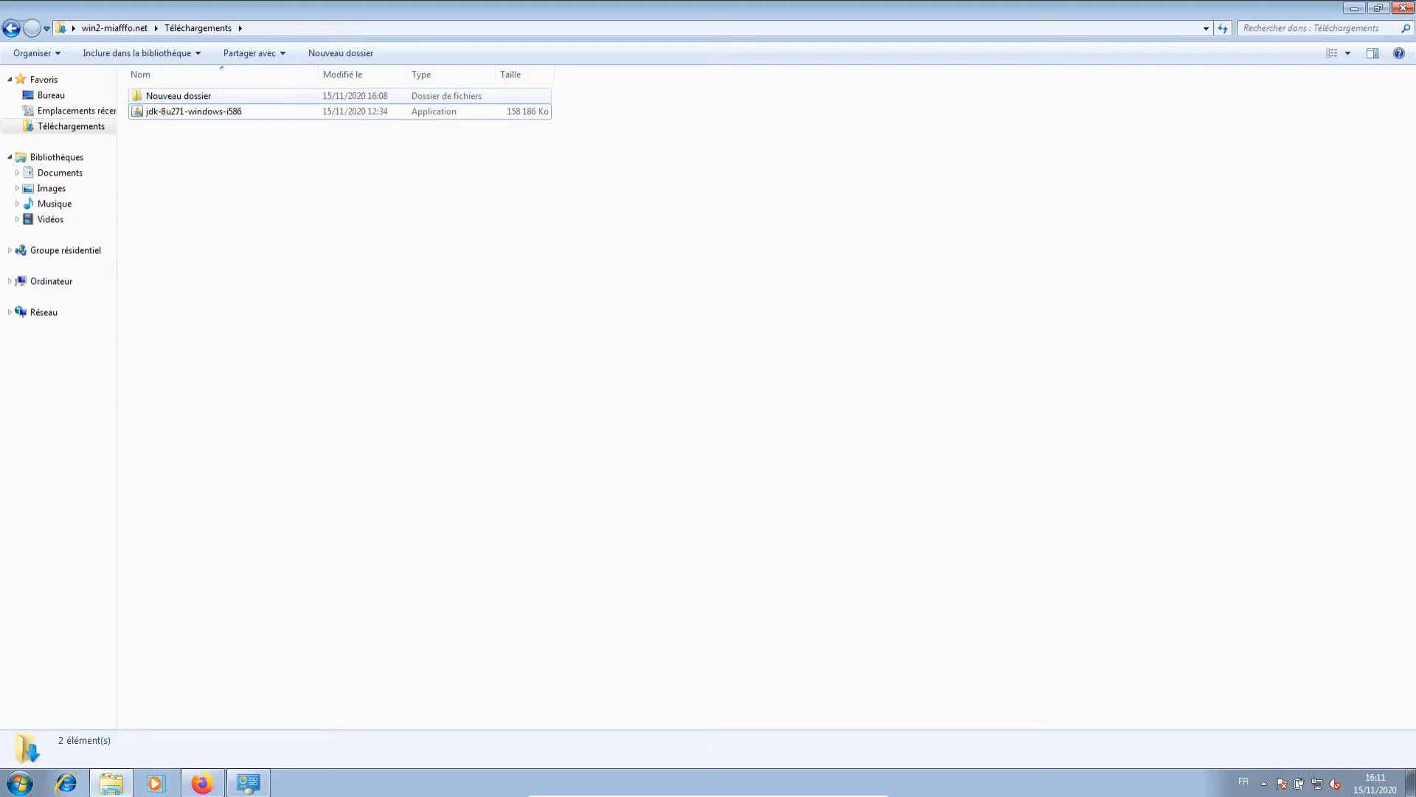
Run the jdk-8u271-windows-i586 installer from the downloads folder as administrator and authorize its changes to the computer.
click(194, 112)
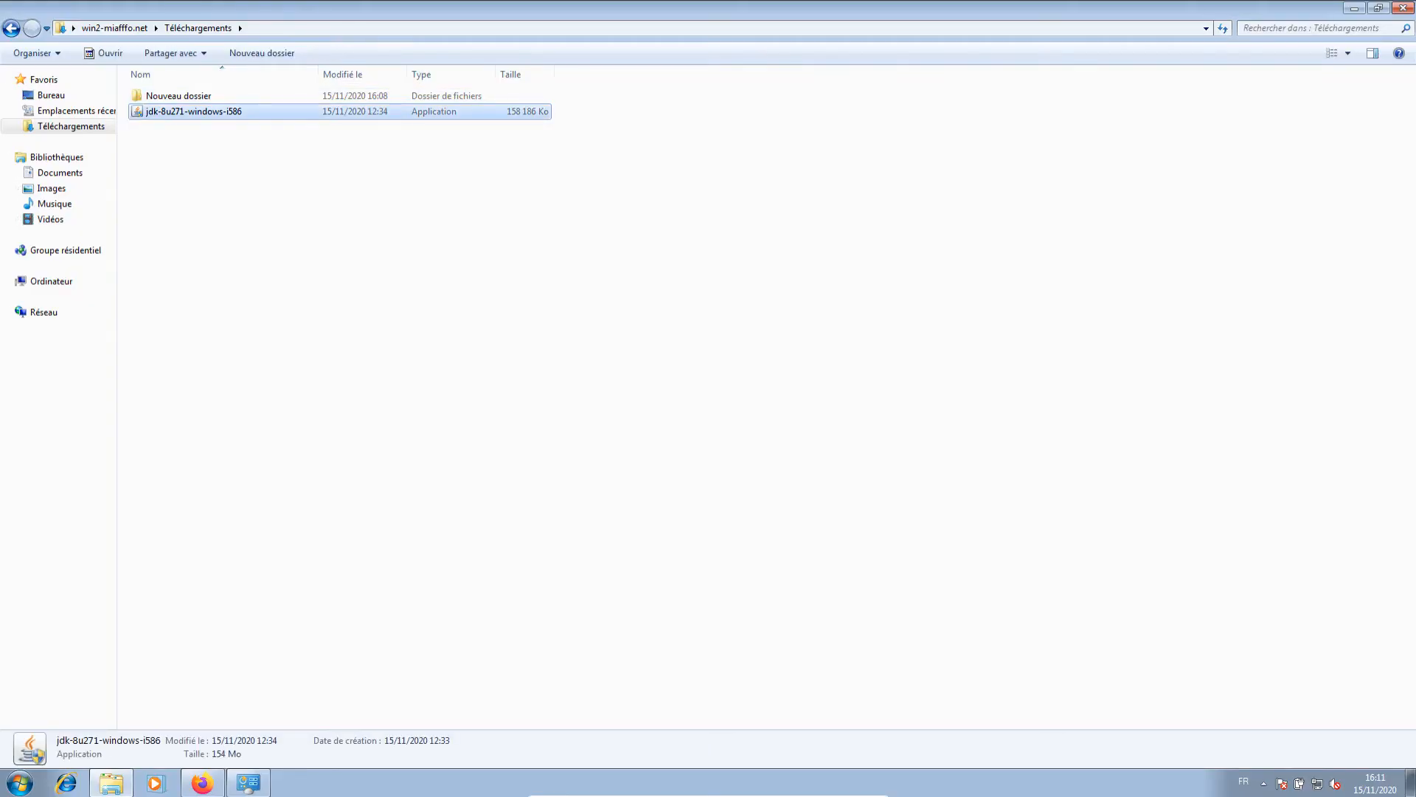
right_click(237, 112)
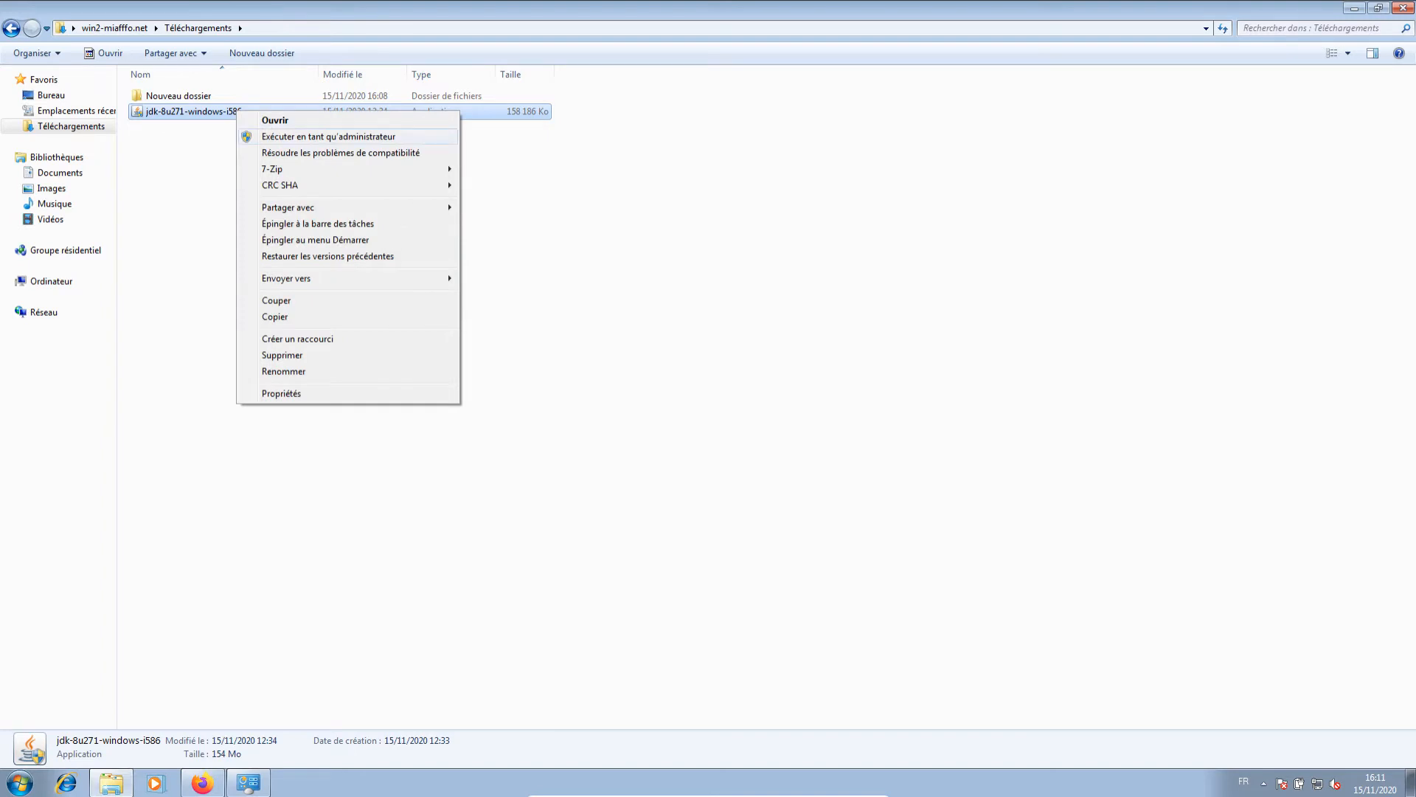
click(329, 137)
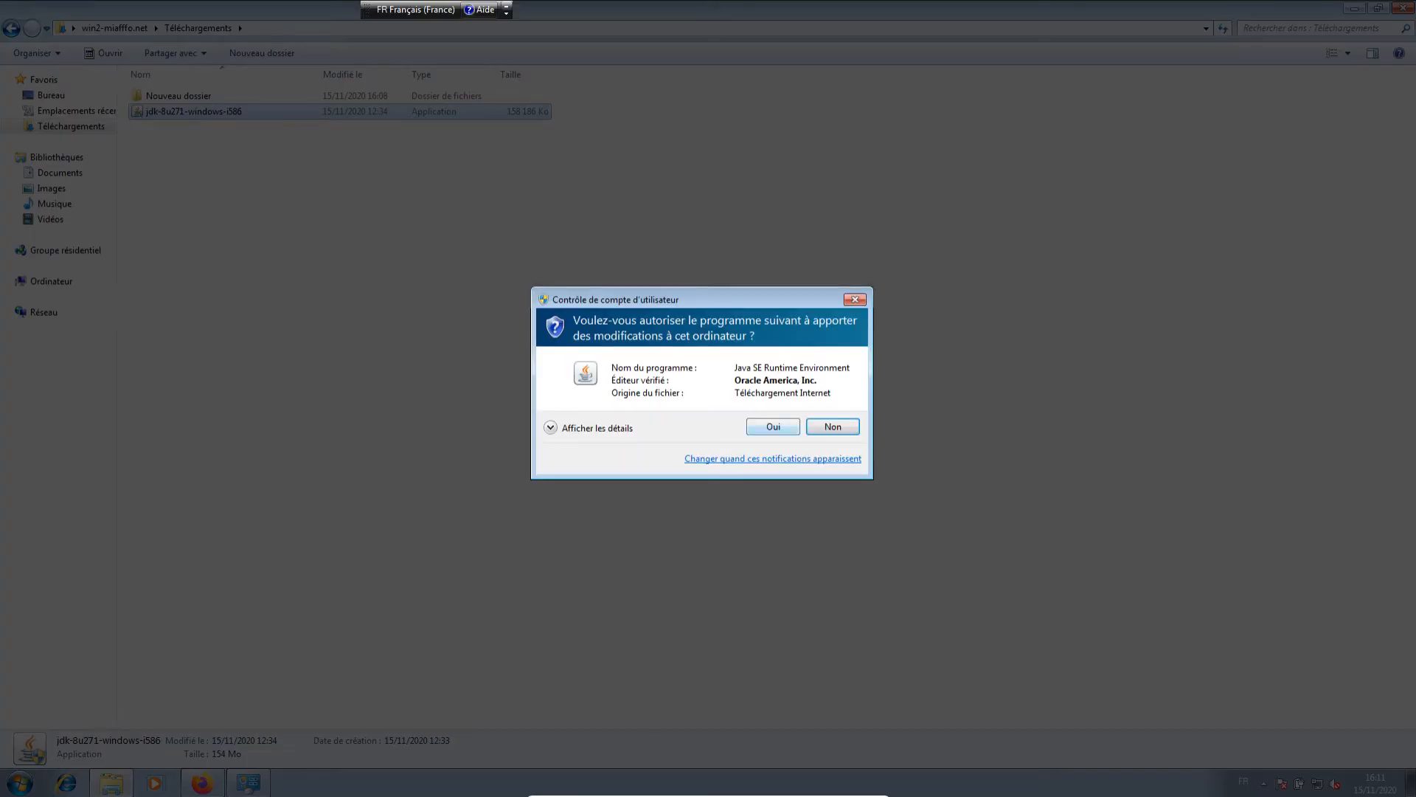
click(773, 427)
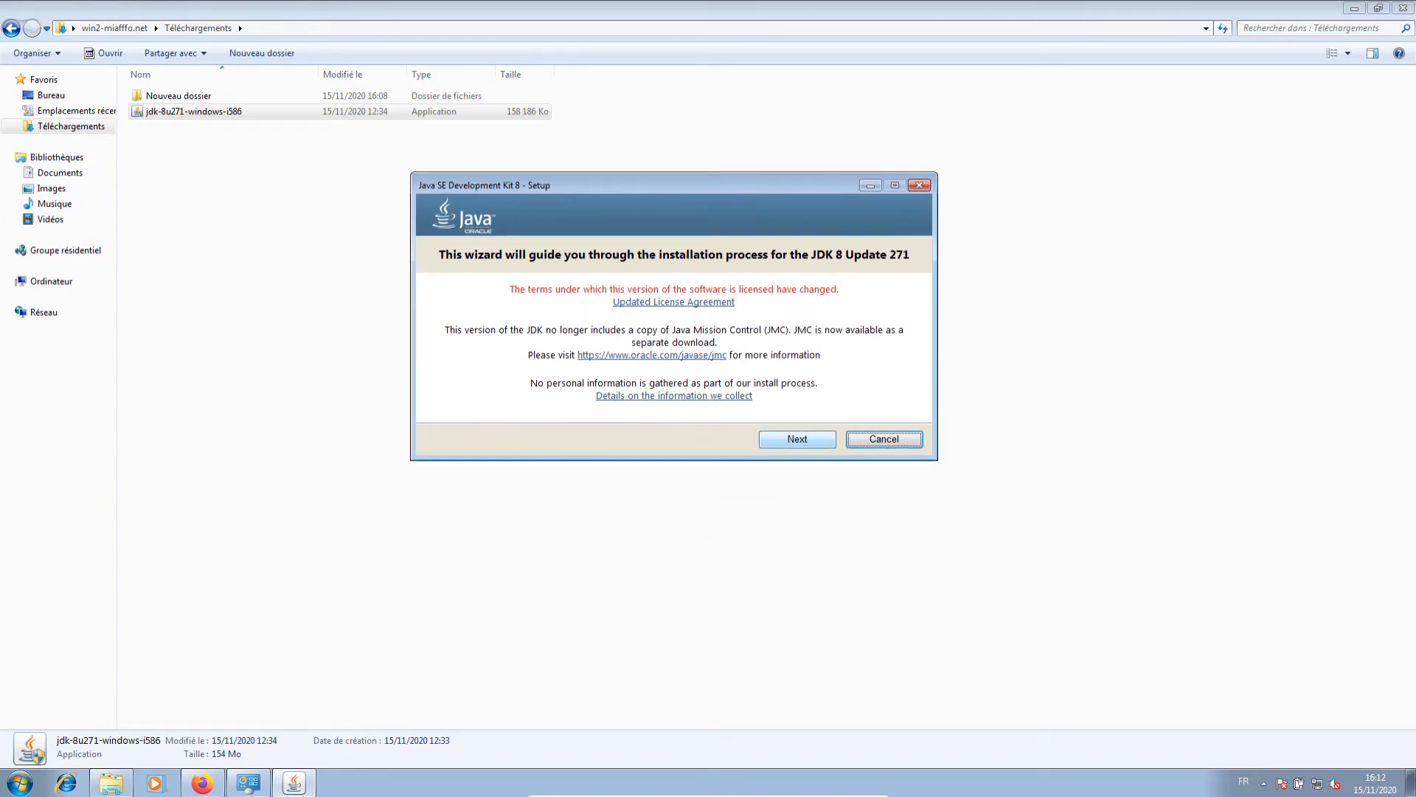
Install JDK 8 Update 271 and its JRE with the default features and destination folders, and close the finished setup.
click(798, 439)
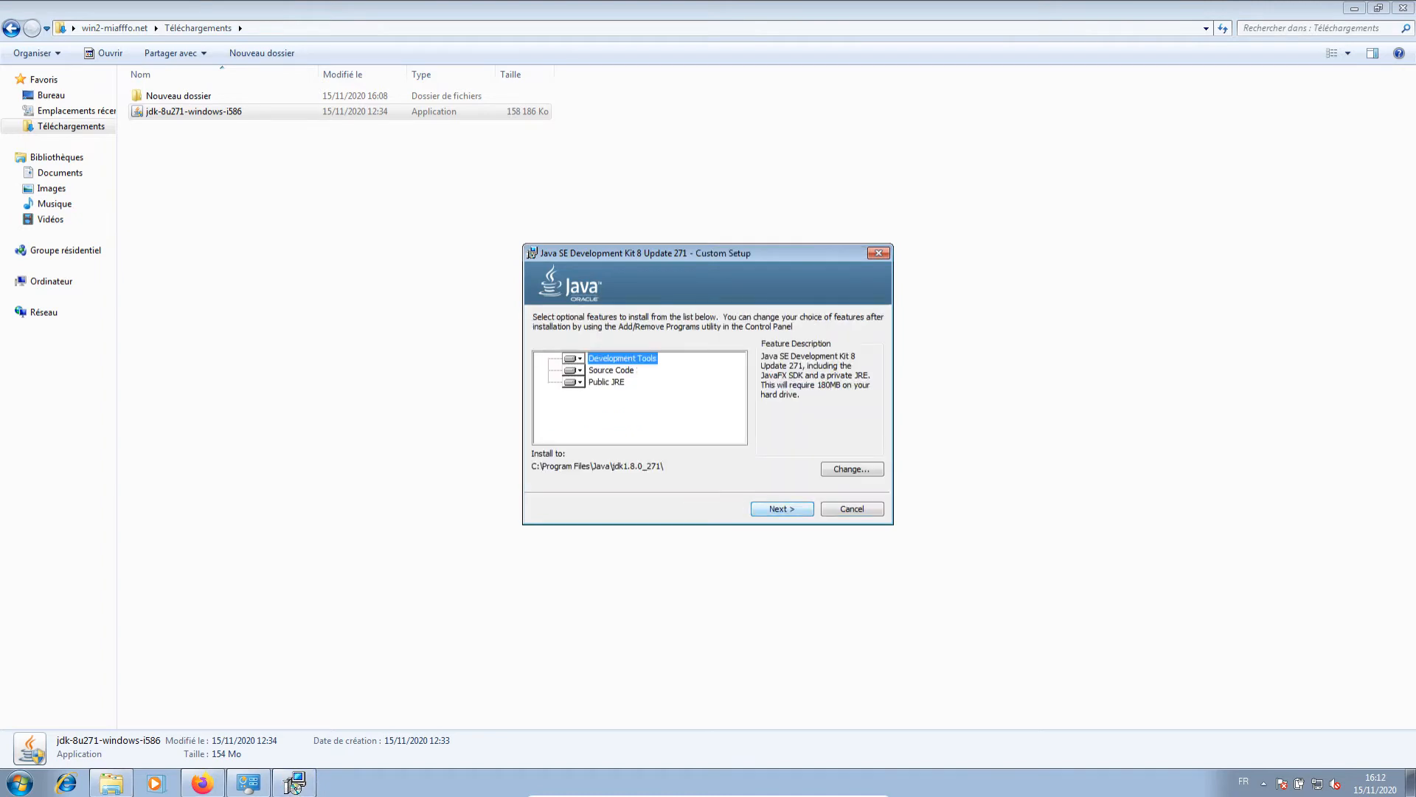
key(Return)
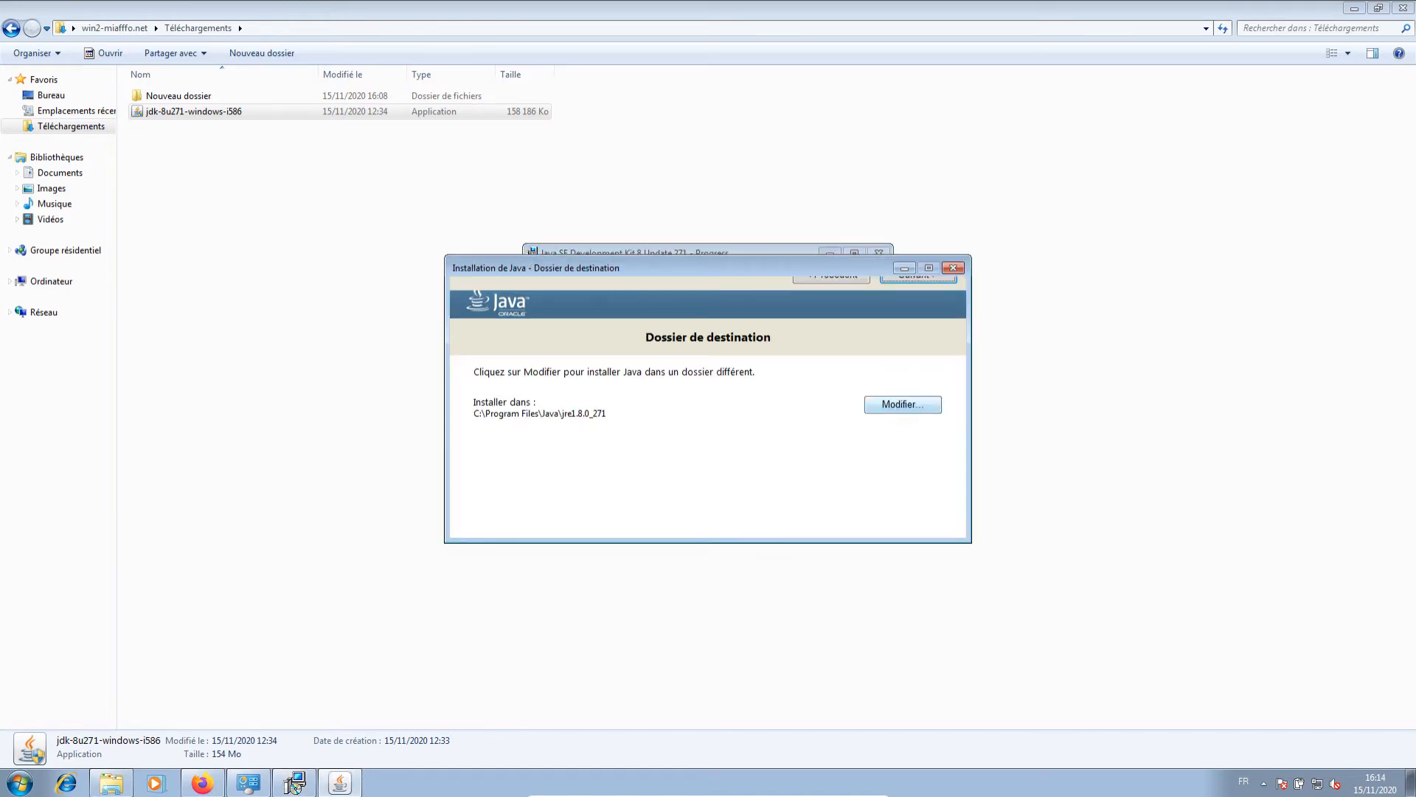
key(Return)
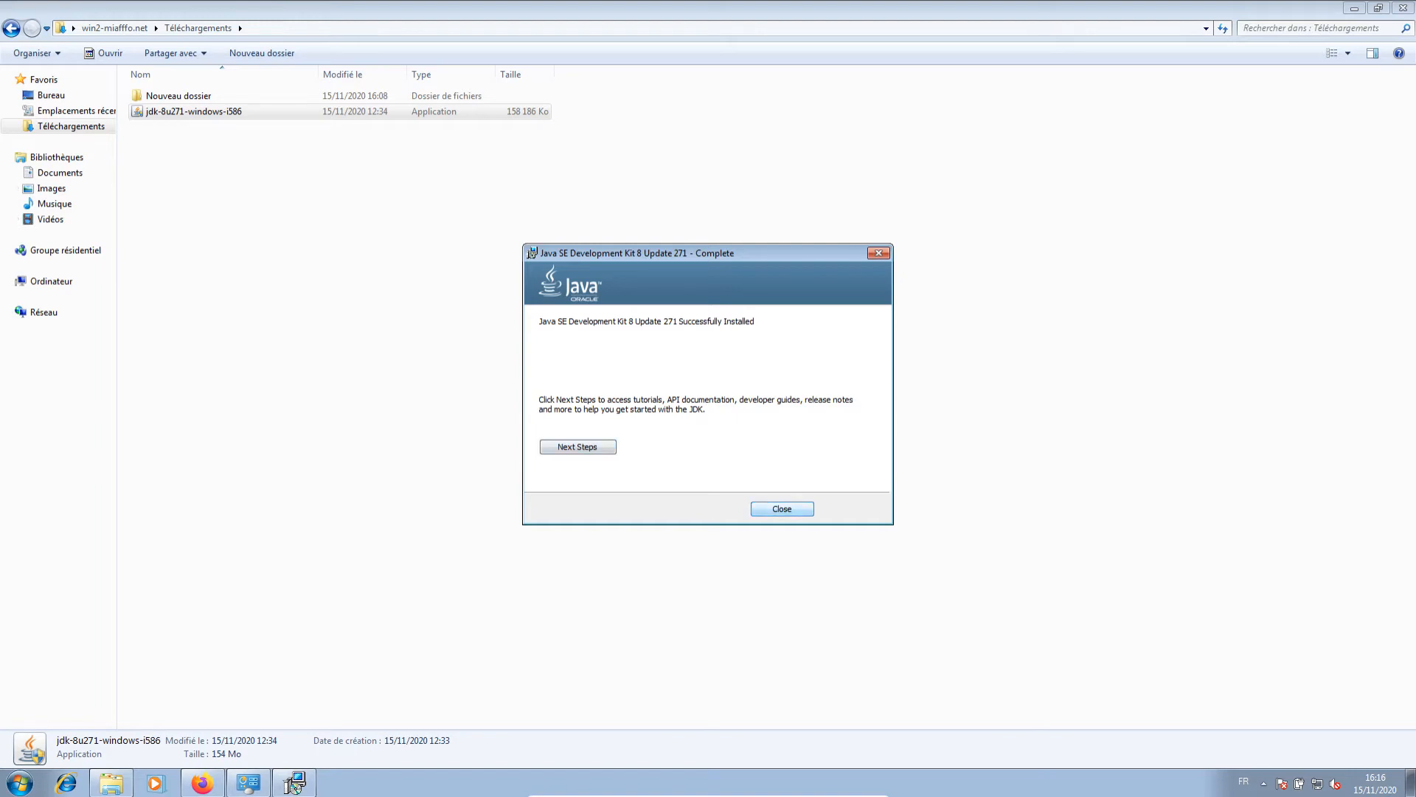
key(Return)
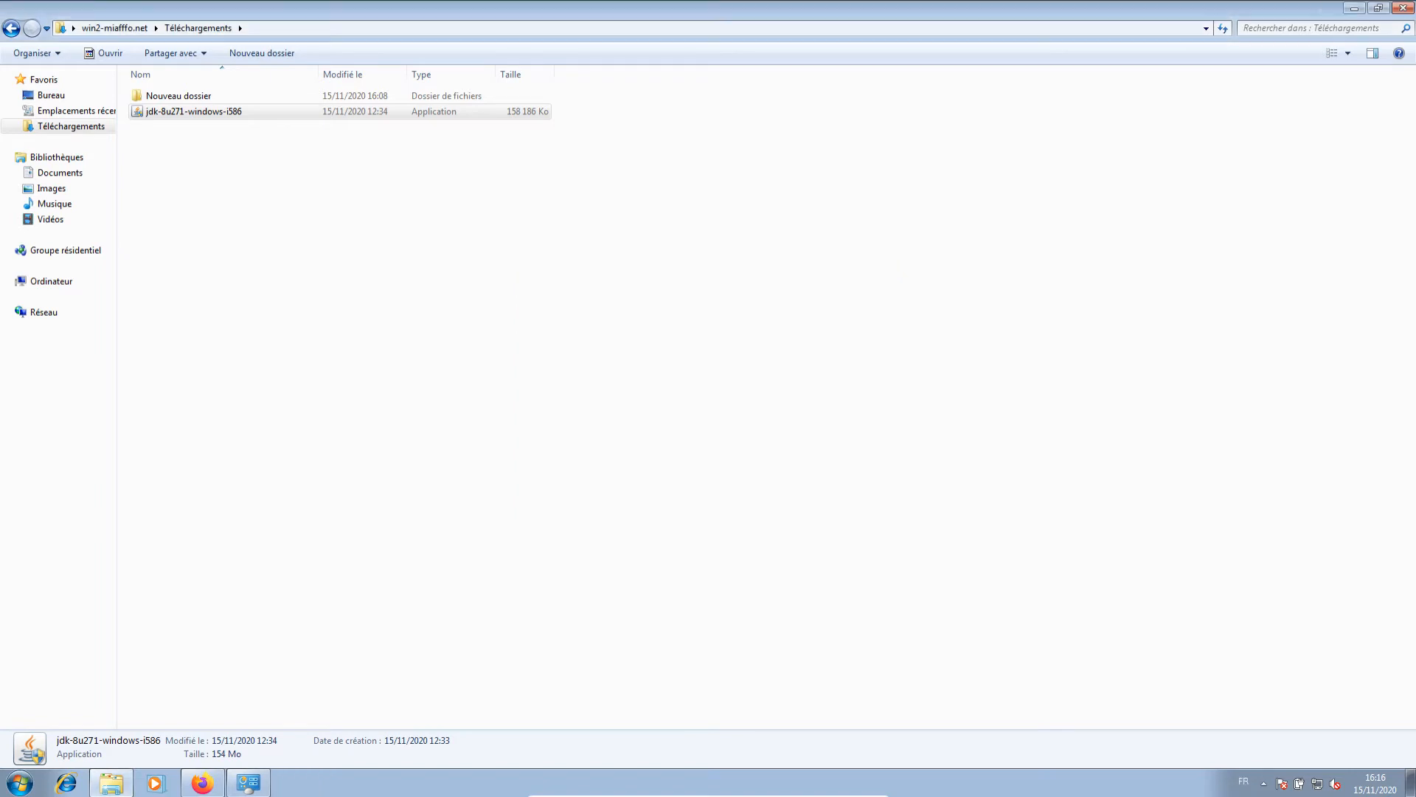
Open the computer's environment variables from the advanced system properties.
click(19, 782)
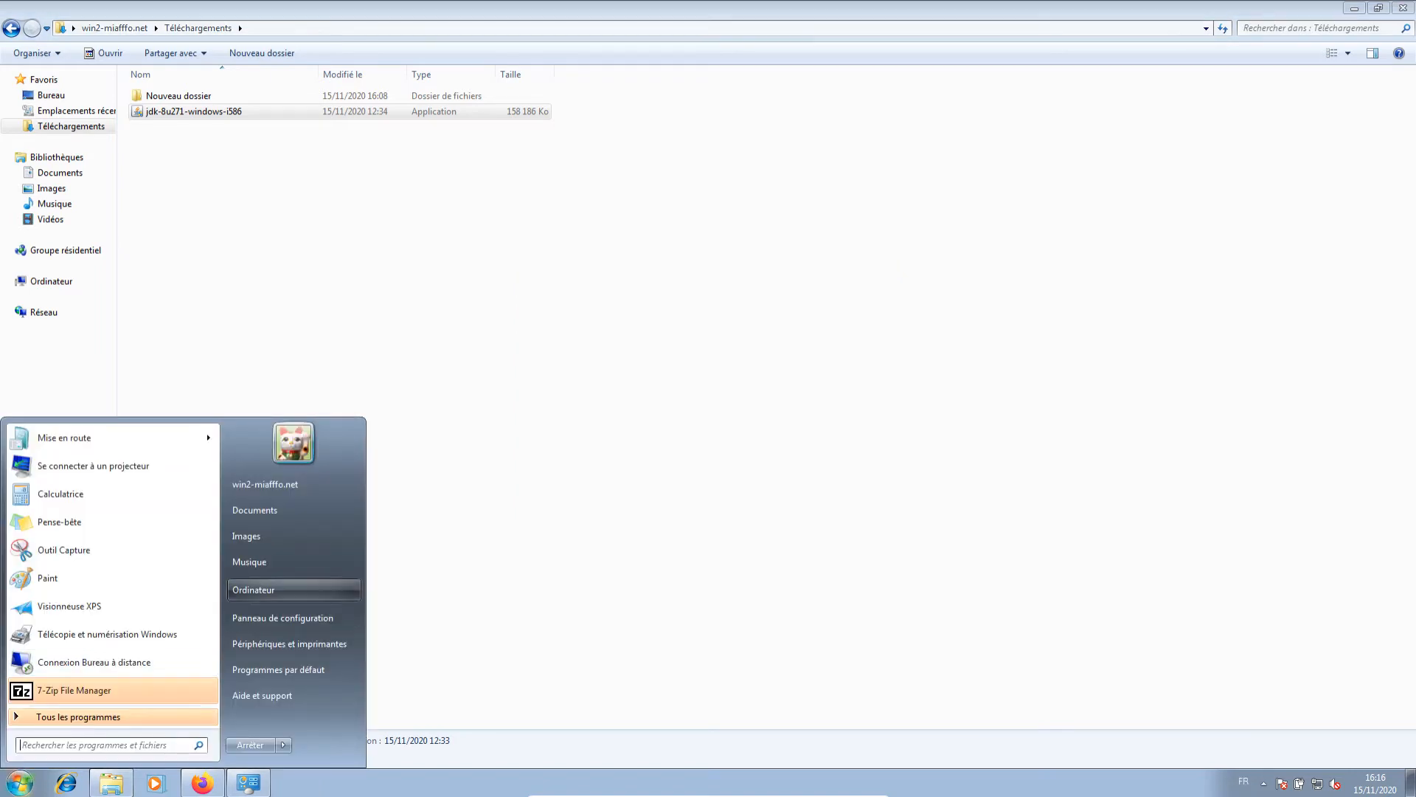
right_click(264, 590)
click(308, 714)
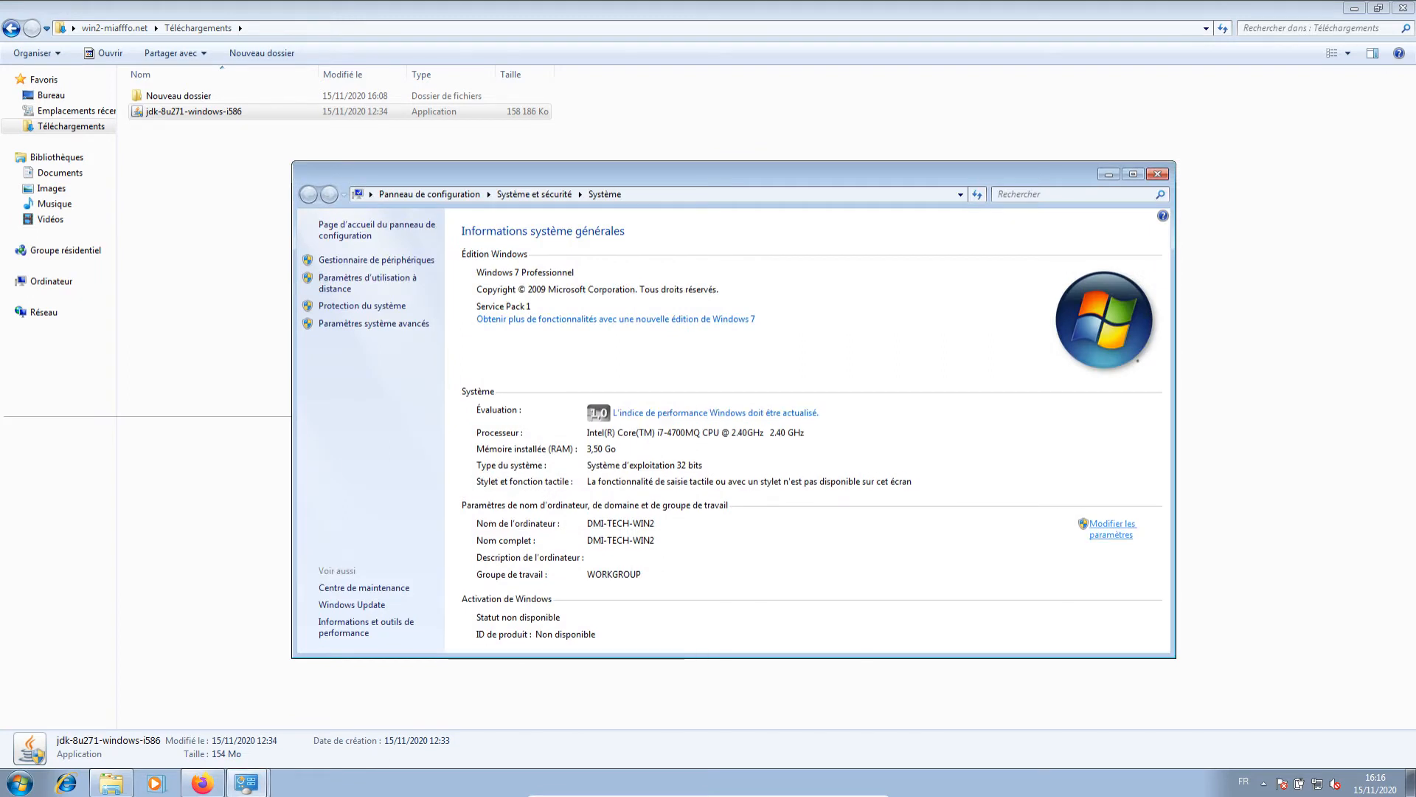
click(1099, 529)
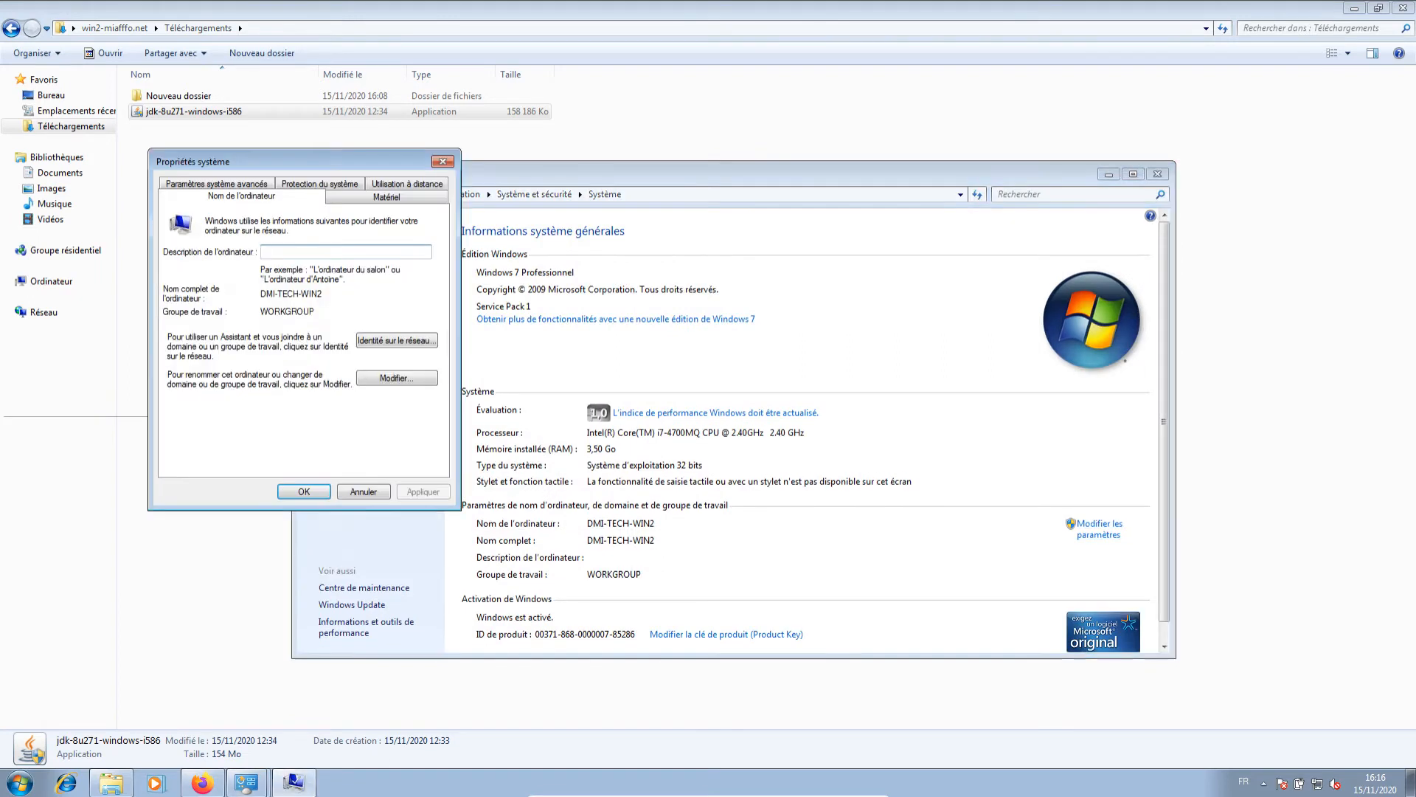
click(217, 184)
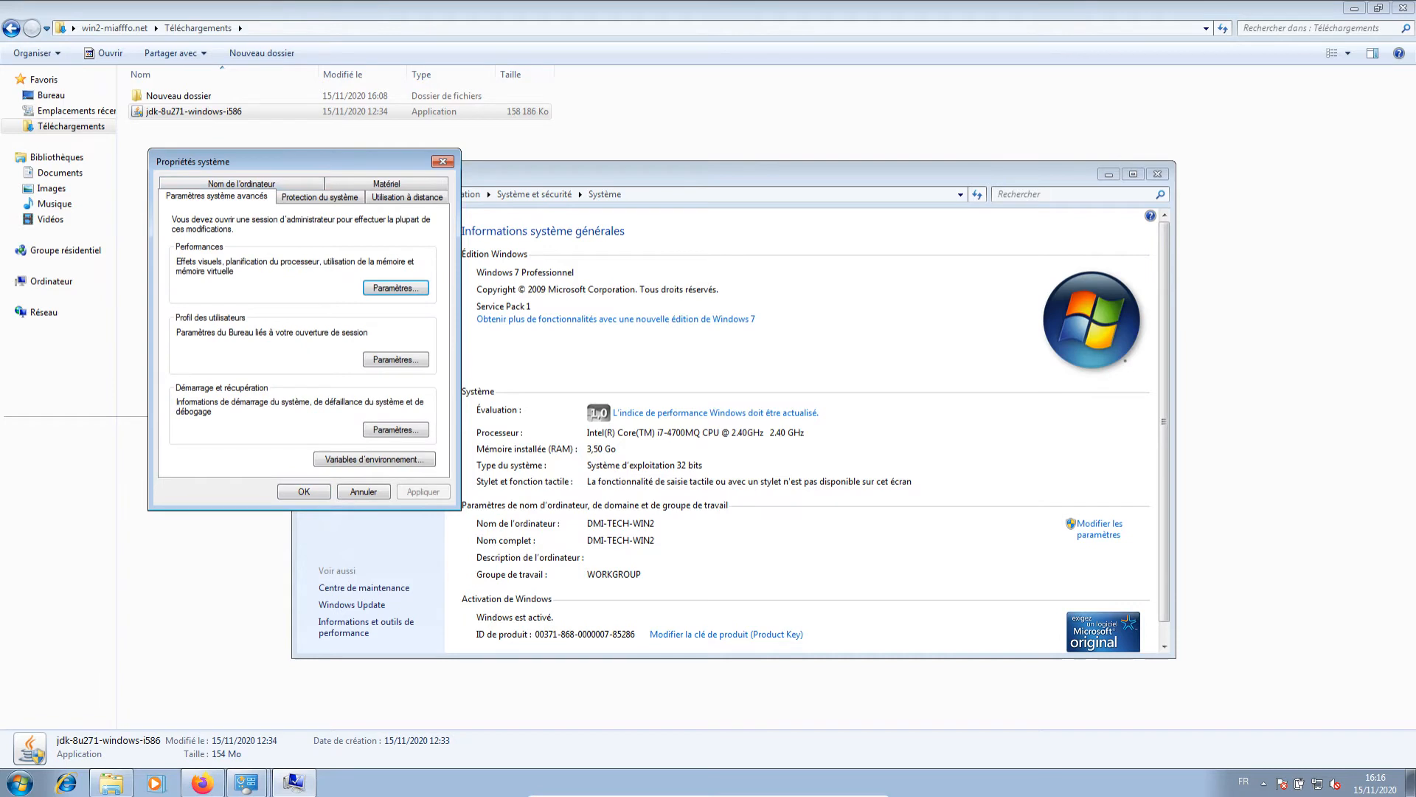
click(339, 457)
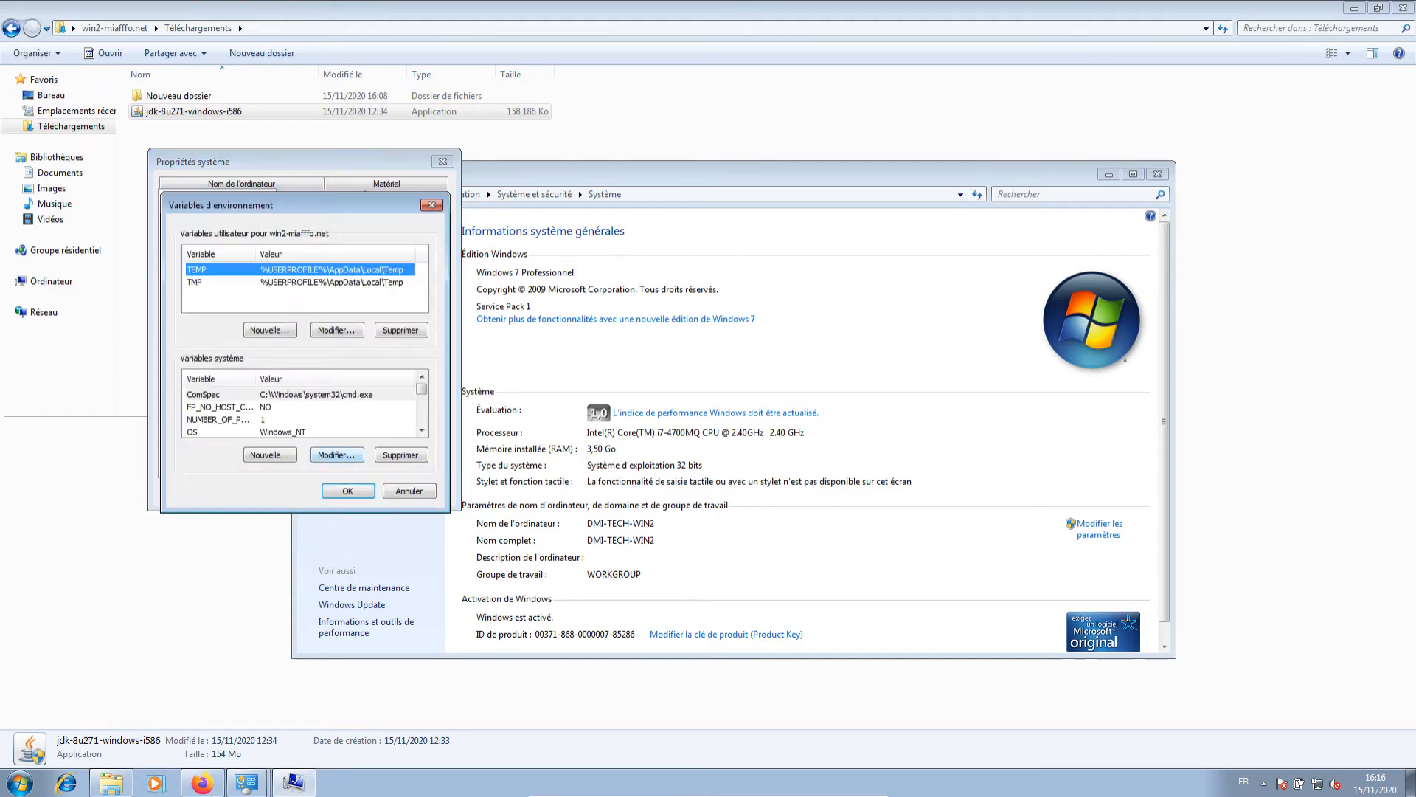
Create a new system variable named JAVA_HOME, leaving its value empty.
click(270, 454)
text(JAVA_)
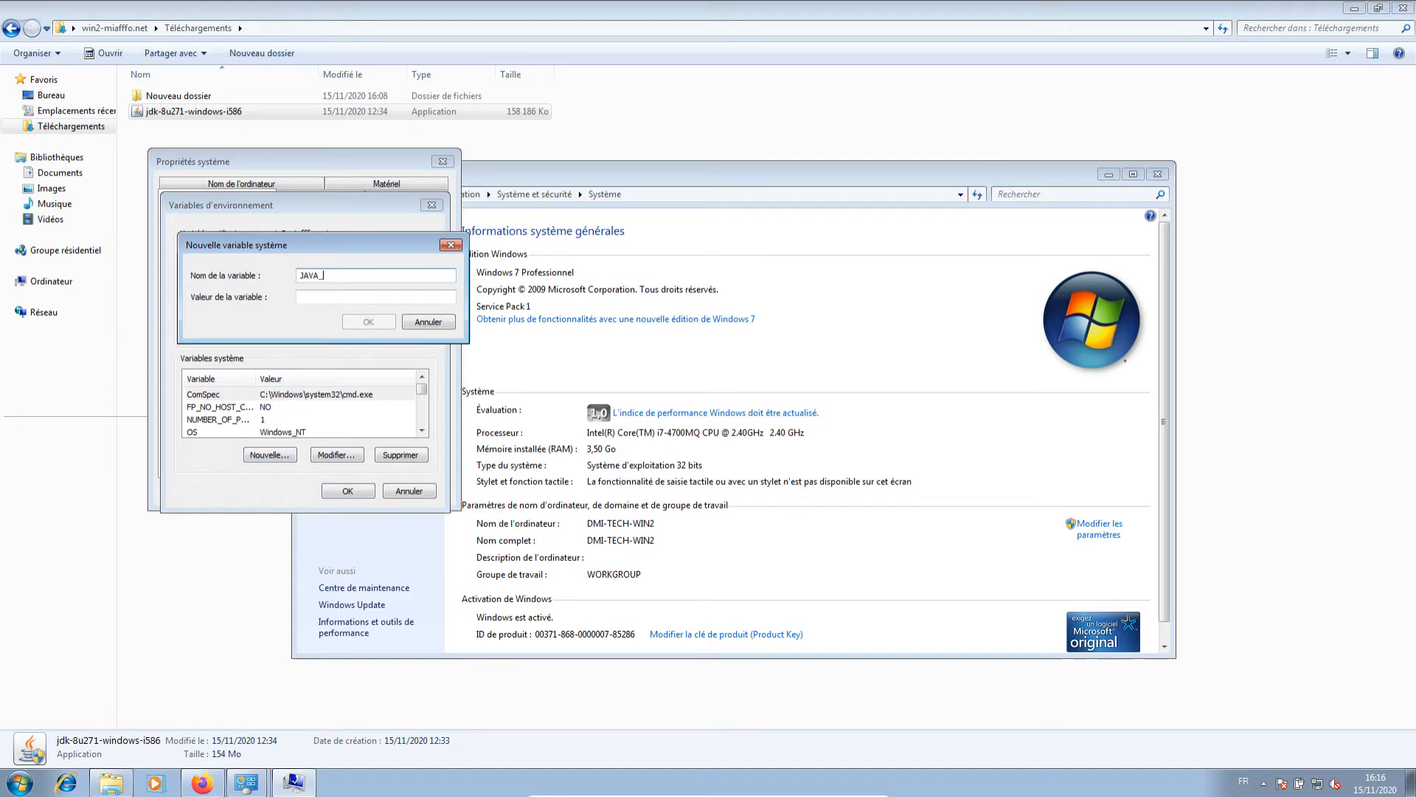
text(HOME)
Browse in Windows Explorer to the jdk1.8.0_271 folder under Programmes\Java on drive C and copy its full path.
click(51, 281)
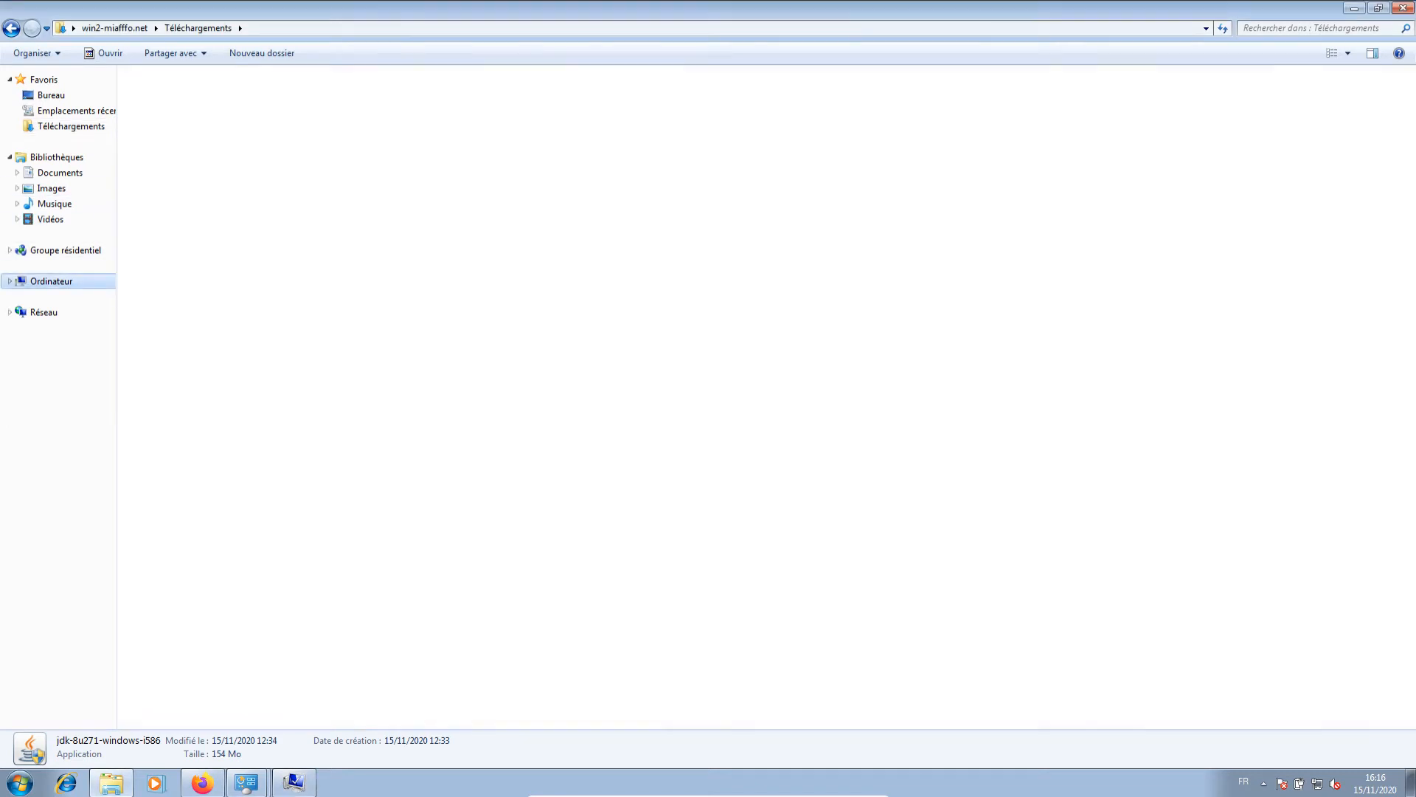
double_click(202, 111)
double_click(192, 112)
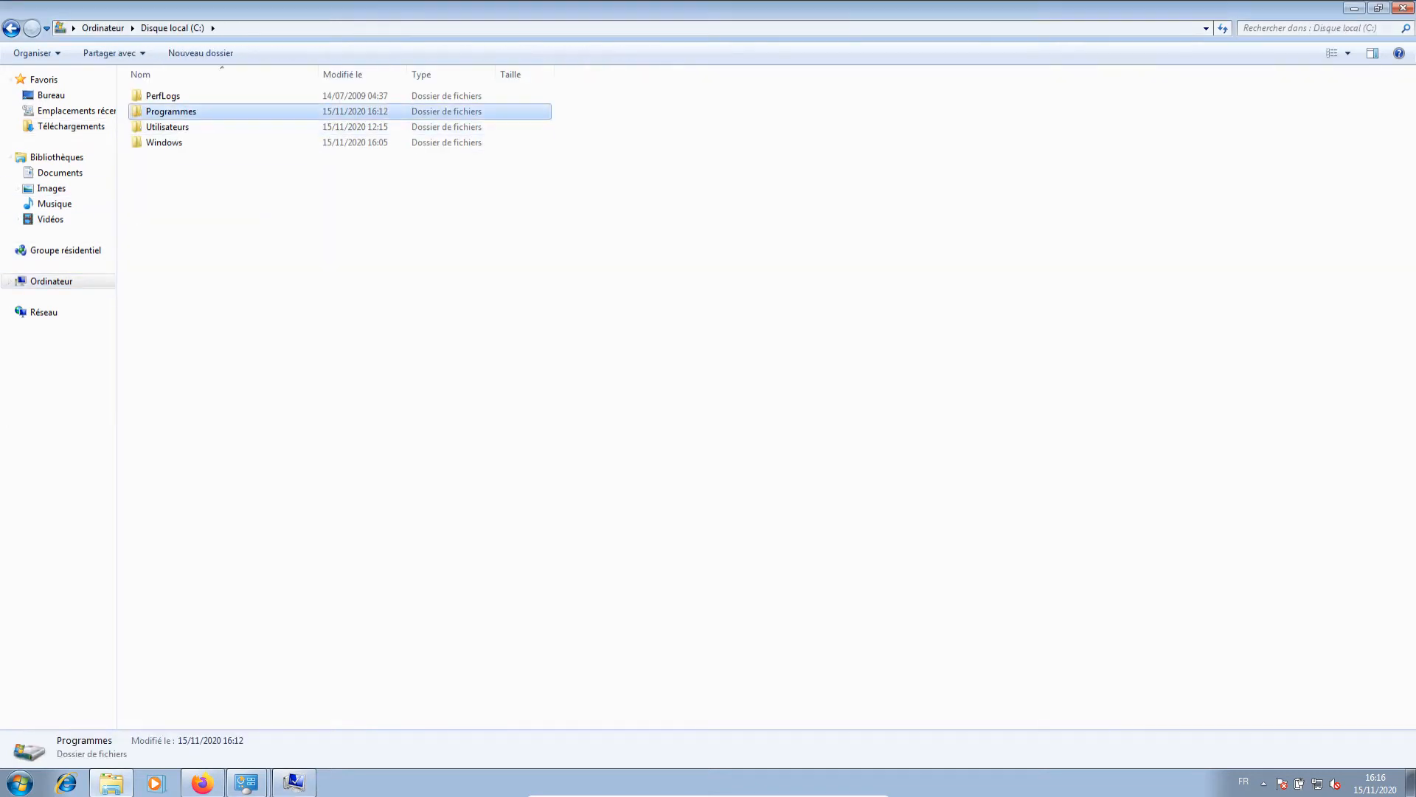
click(158, 158)
double_click(159, 158)
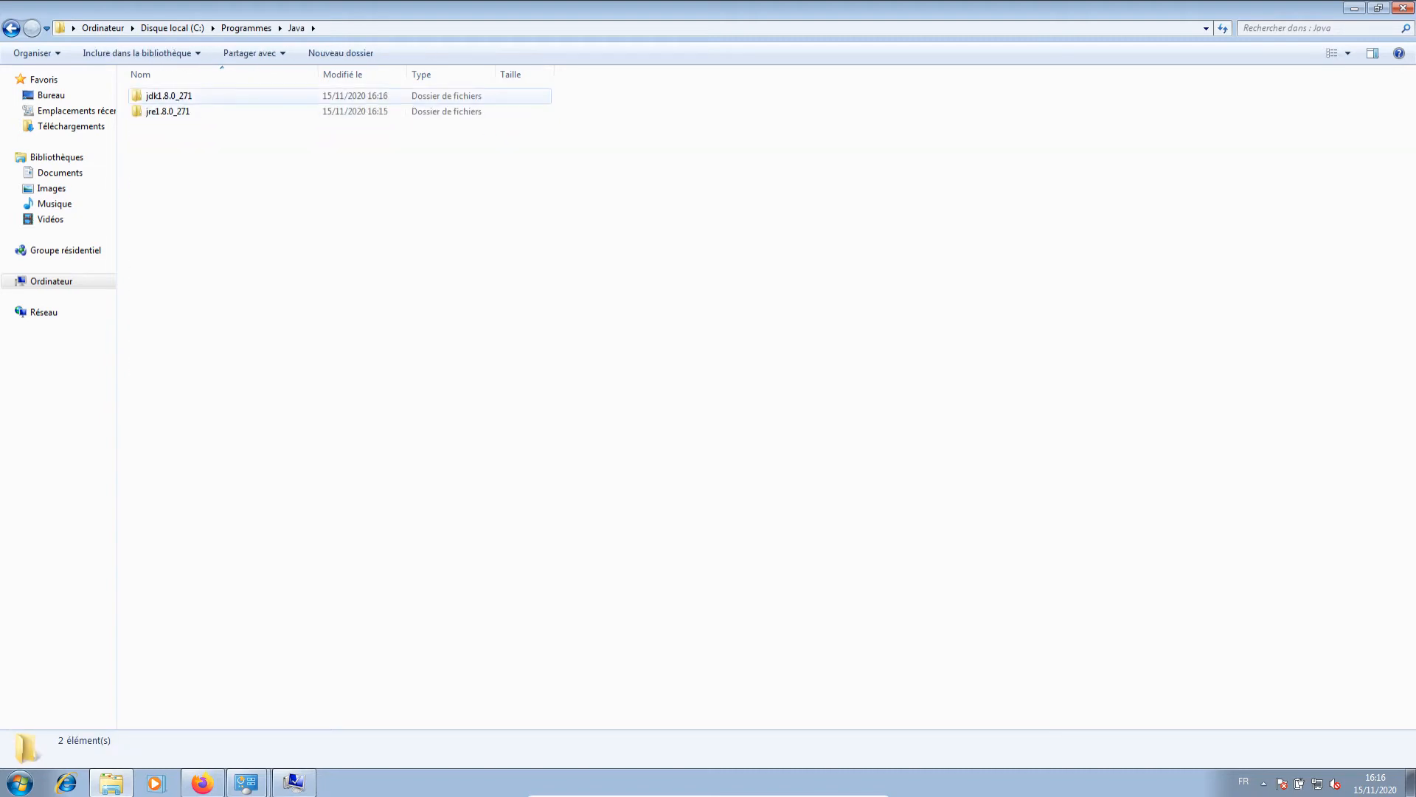
double_click(177, 96)
click(424, 29)
key(ctrl+c)
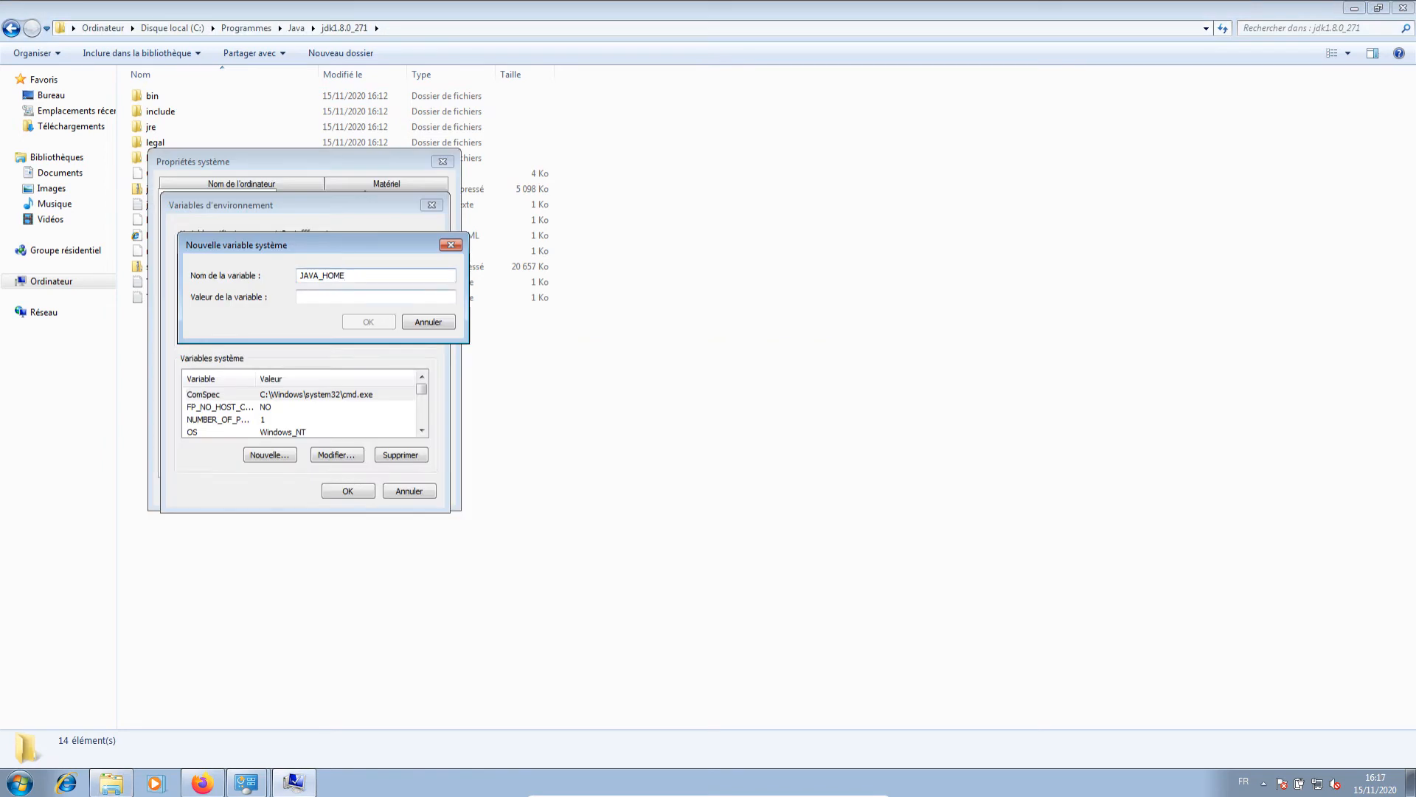
Set the JAVA_HOME value to C:\Program Files\Java\jdk1.8.0_271 and save the variable.
key(Tab)
key(ctrl+v)
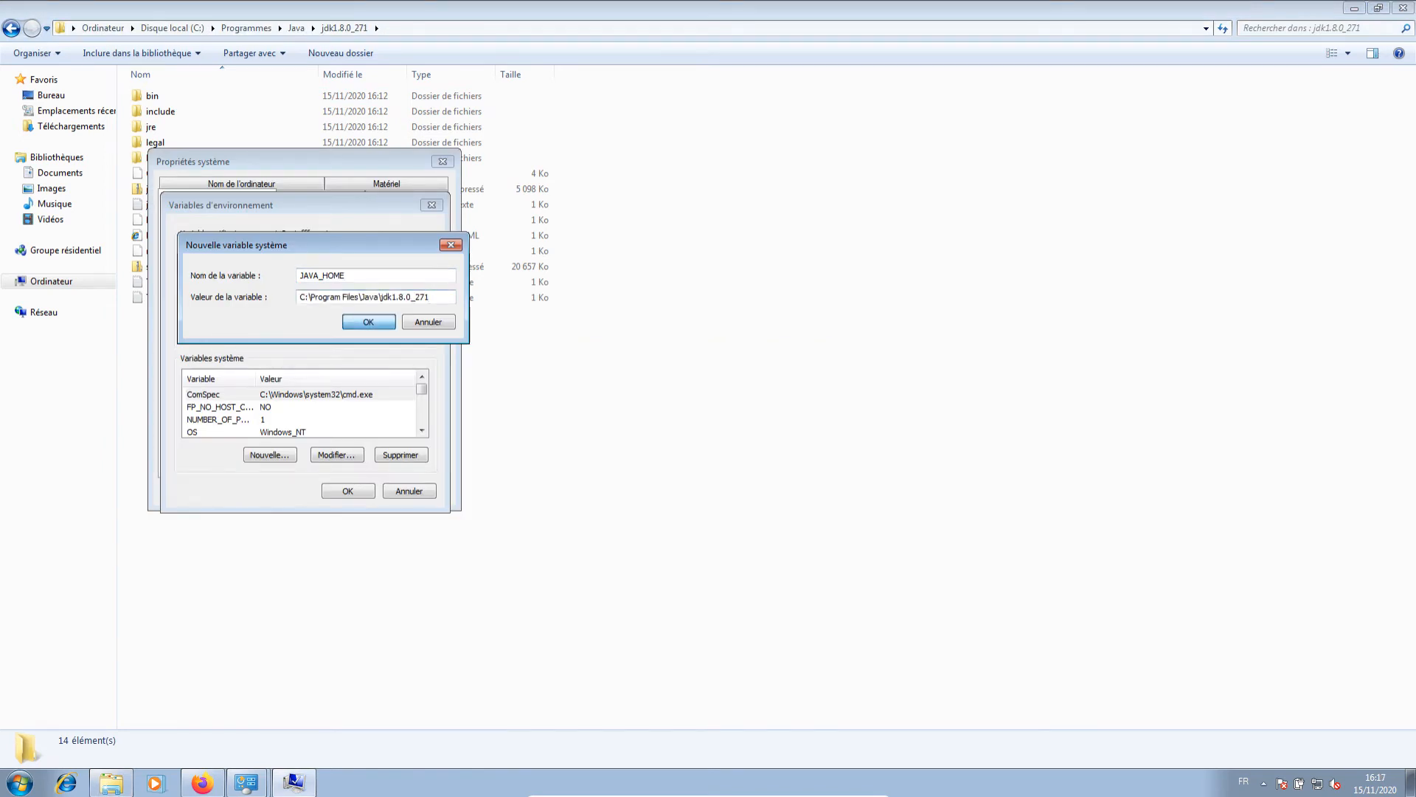
key(Return)
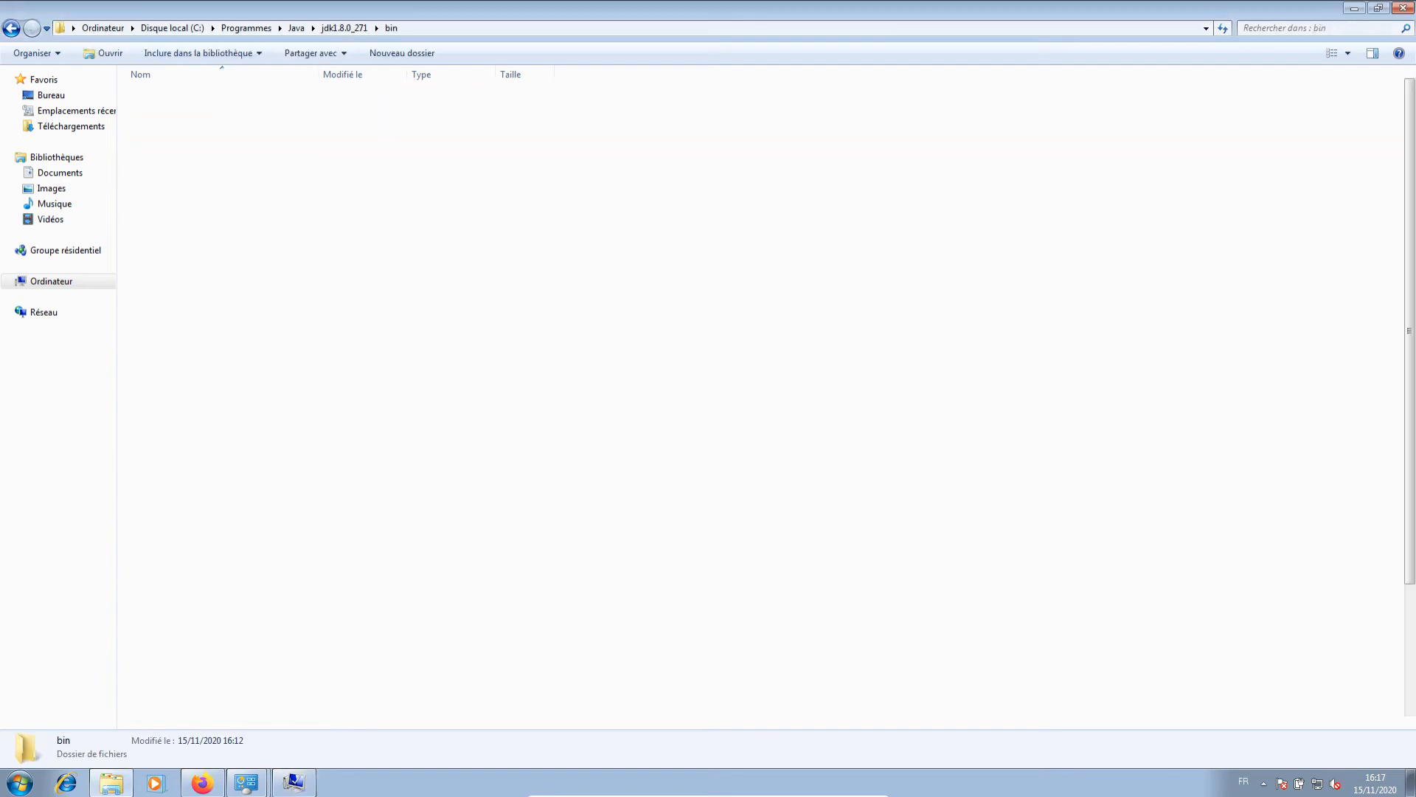
Copy the full path of the jdk1.8.0_271\bin folder and return to the environment variables.
key(alt+d)
key(ctrl+c)
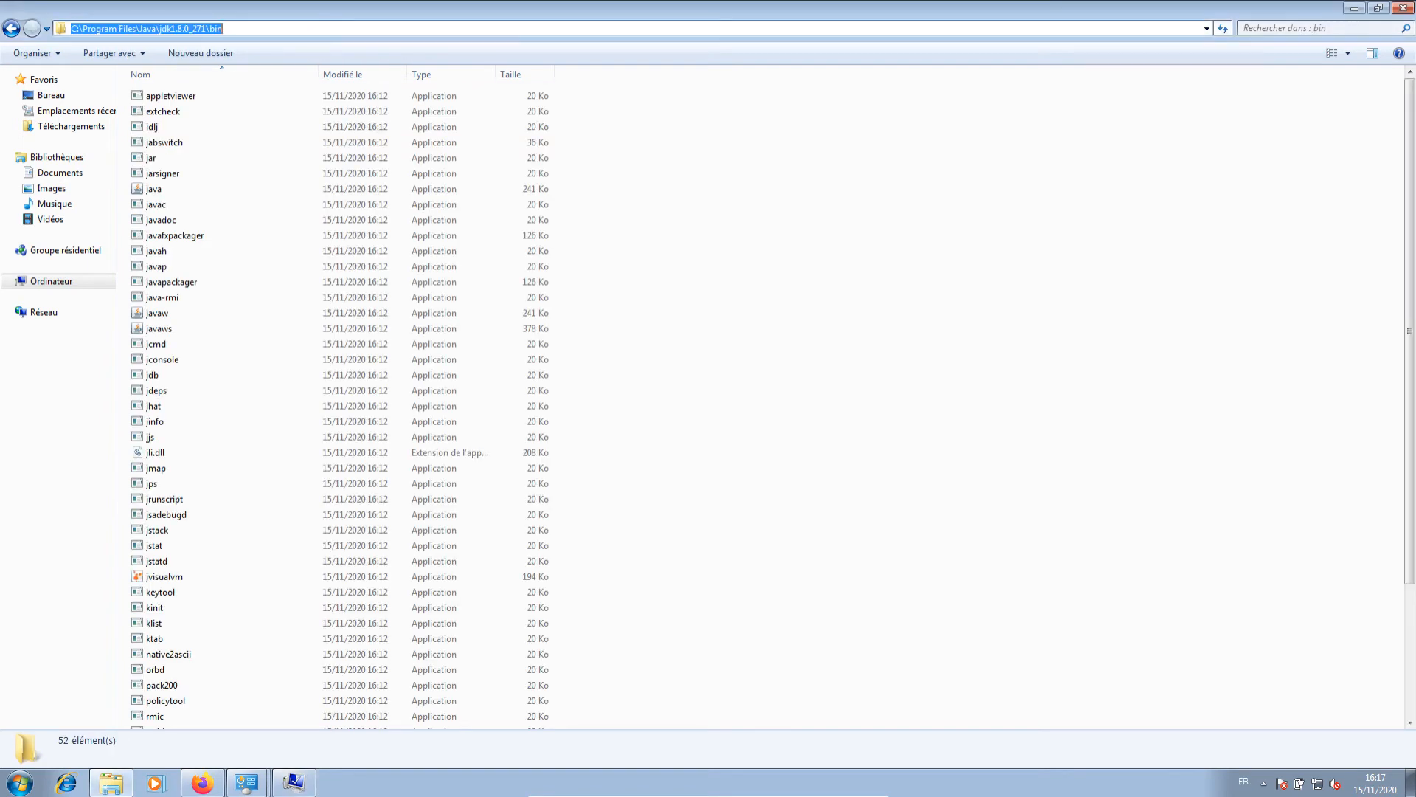
key(alt+Tab)
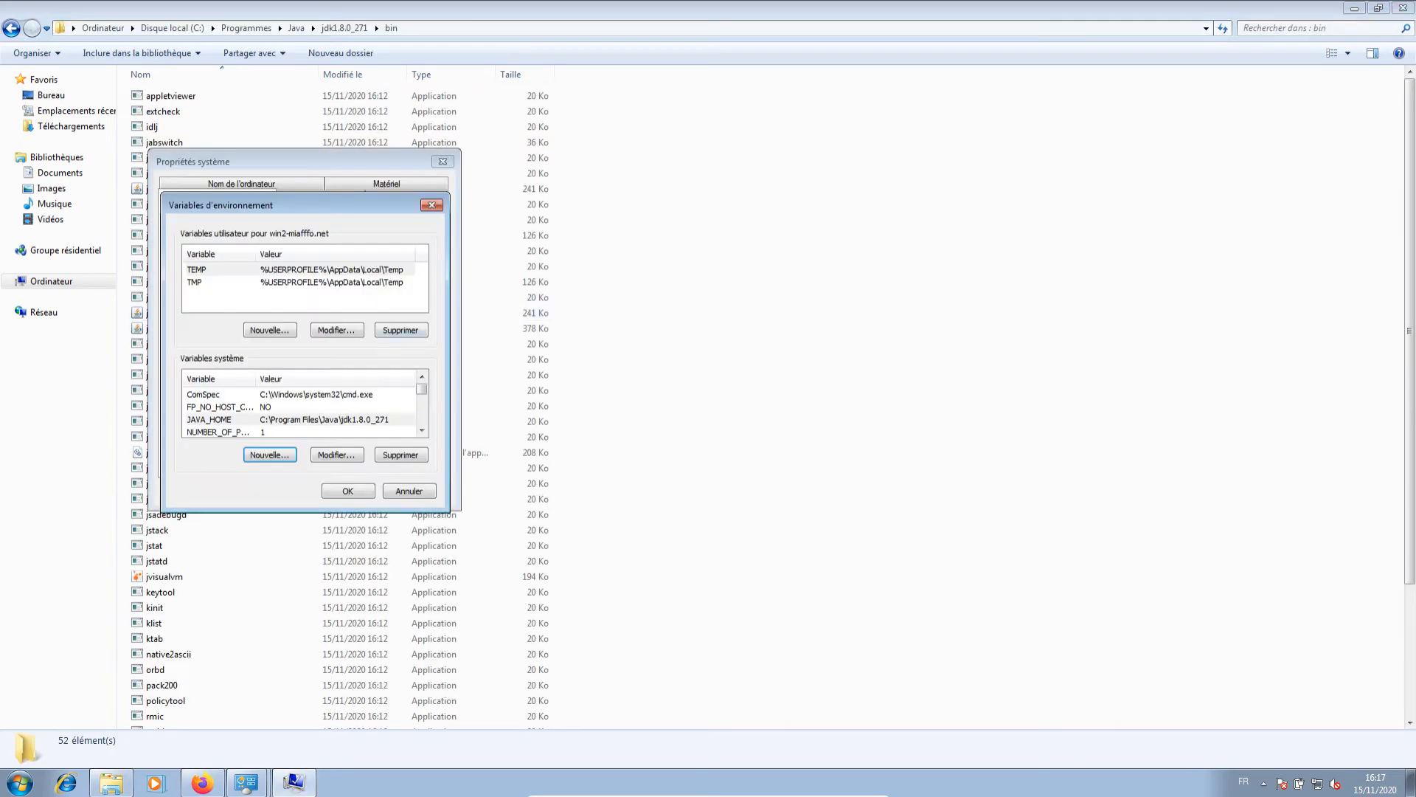
Append C:\Program Files\Java\jdk1.8.0_271\bin to the end of the Path system variable and save all the settings.
scroll(303, 413, down, 1)
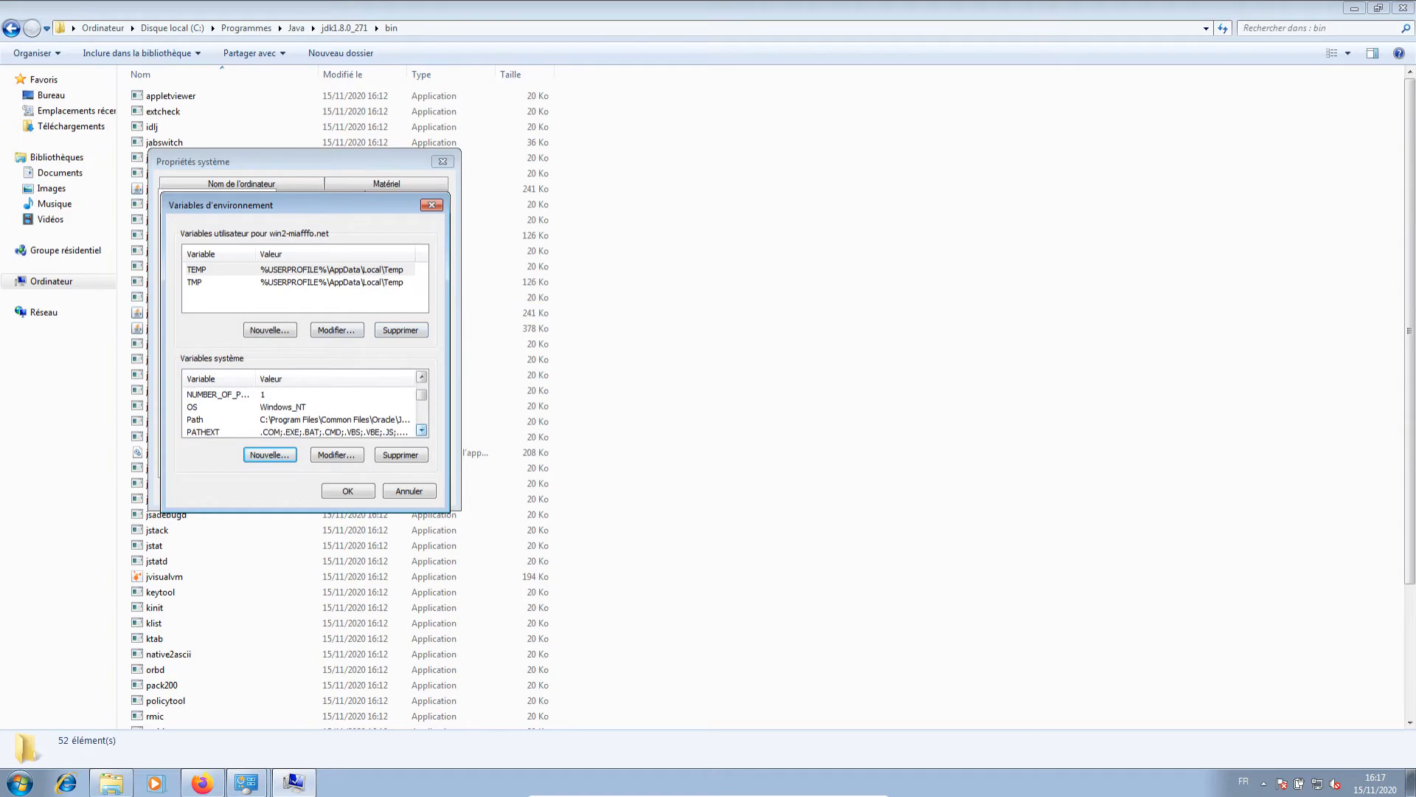
double_click(196, 420)
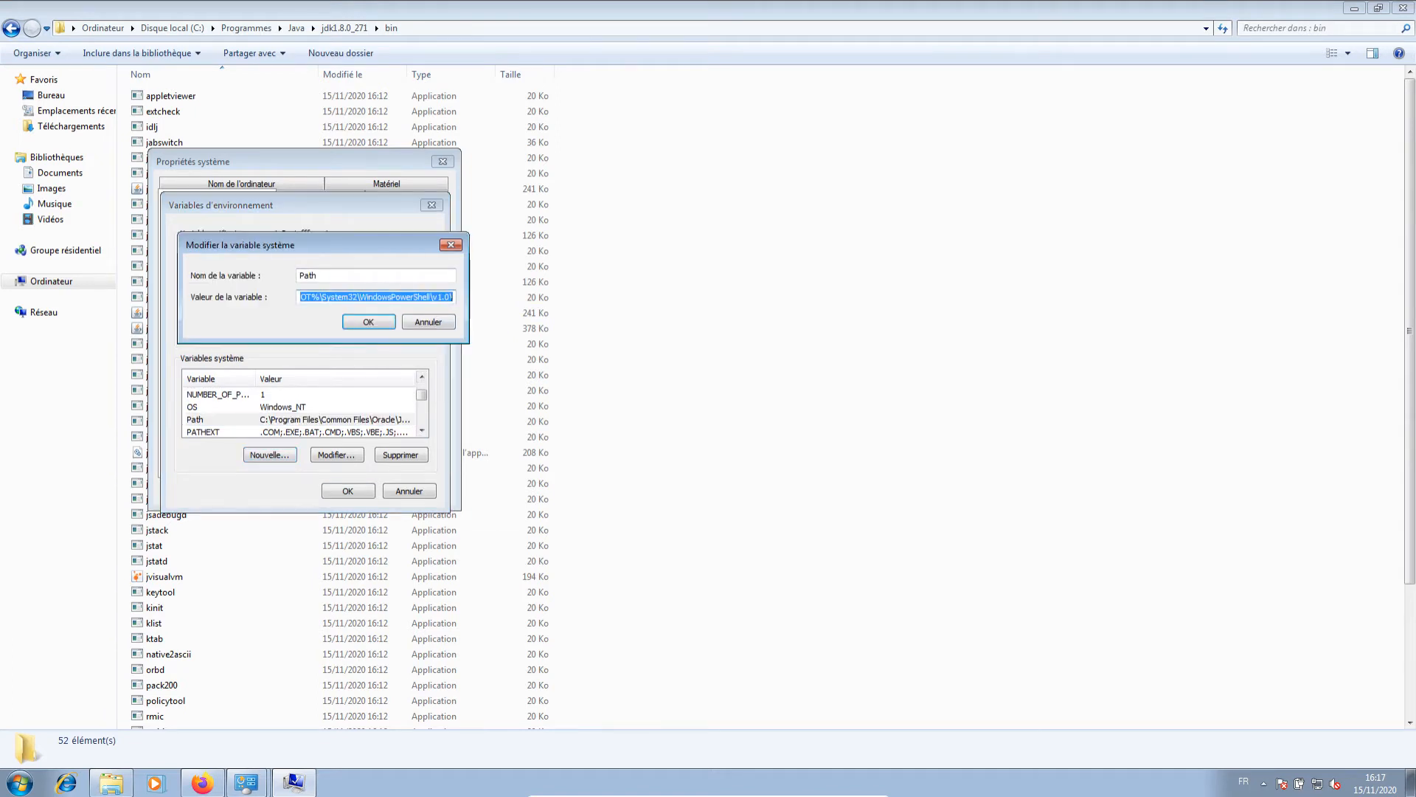
click(428, 296)
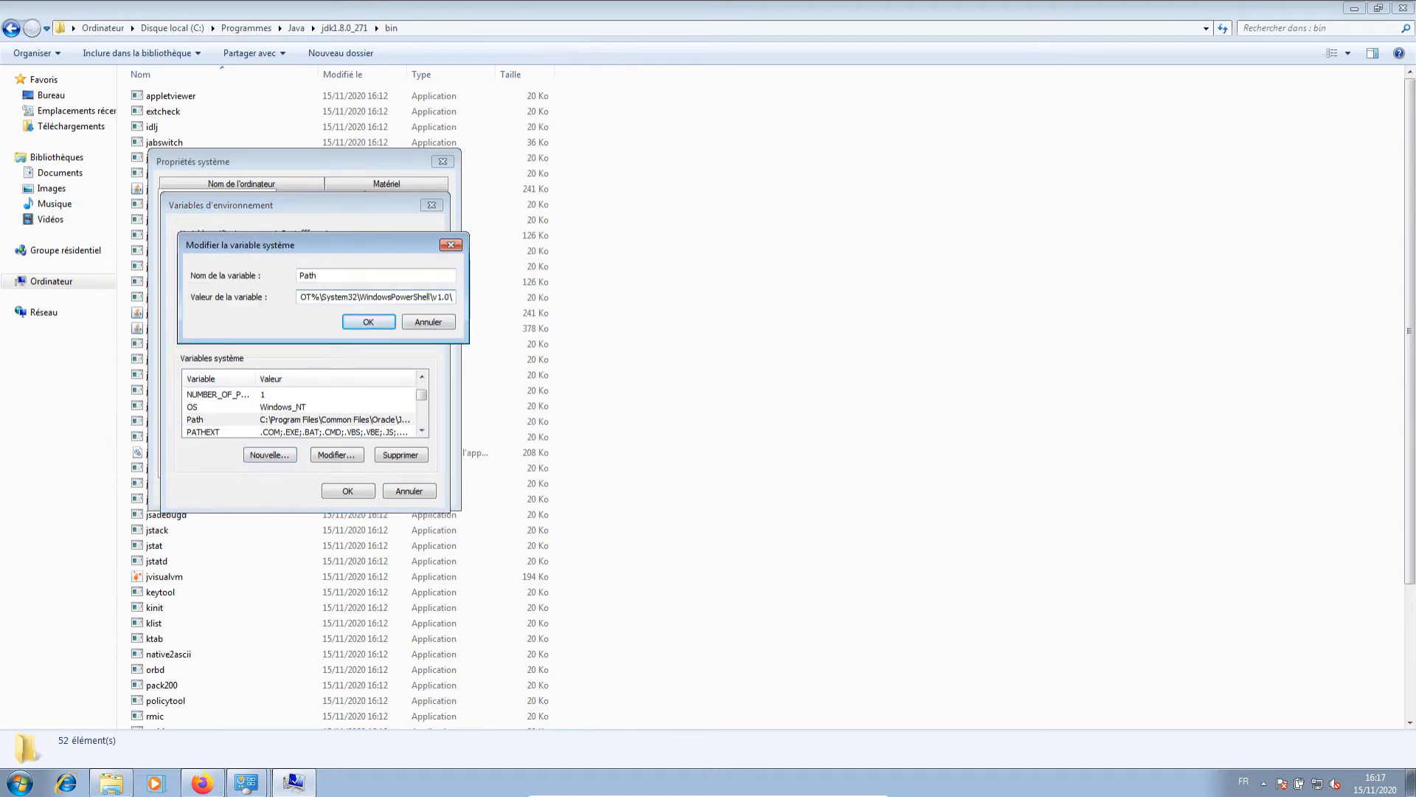
key(End)
key(ctrl+v)
click(369, 321)
click(347, 491)
click(303, 489)
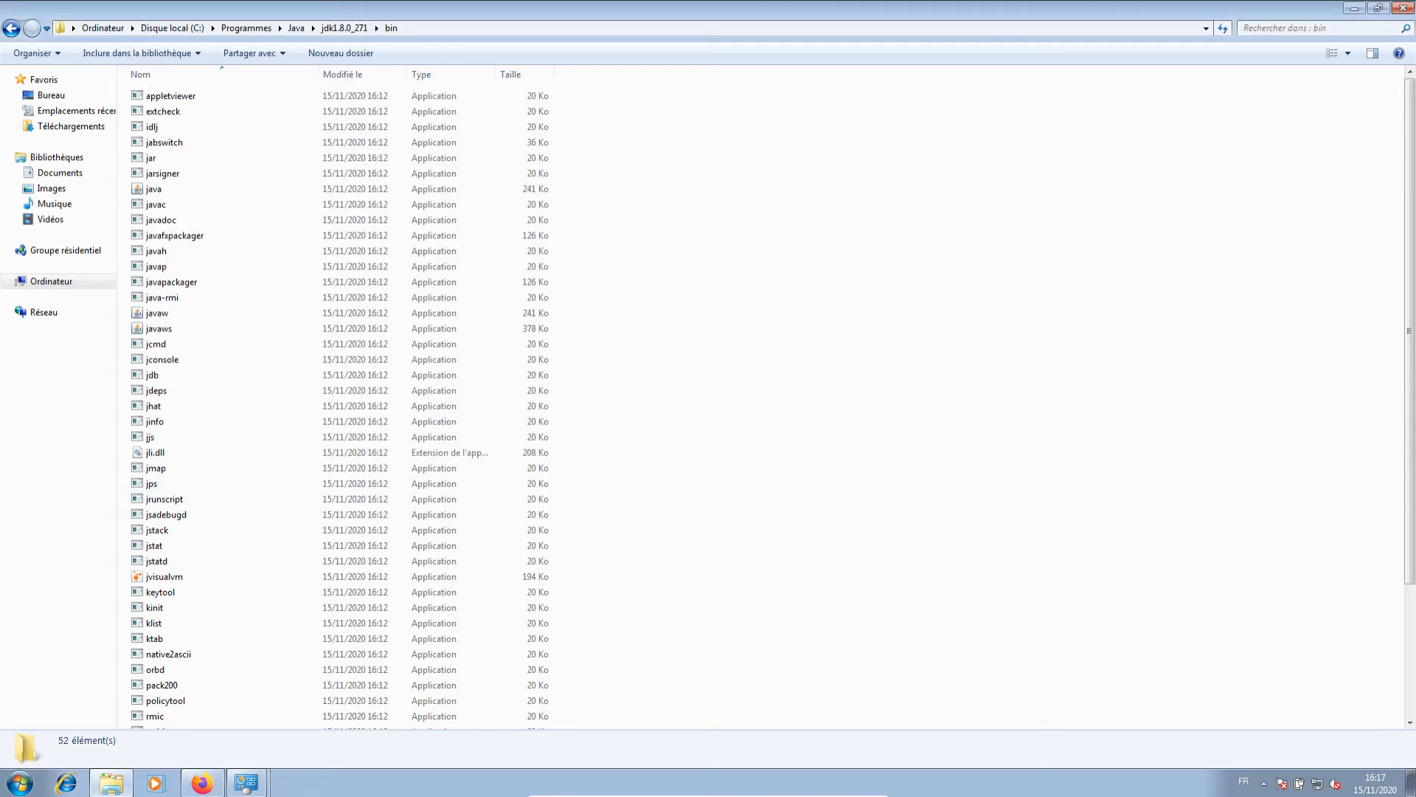
Minimize the open Explorer, System and installed-programs windows to reveal the desktop.
click(1354, 8)
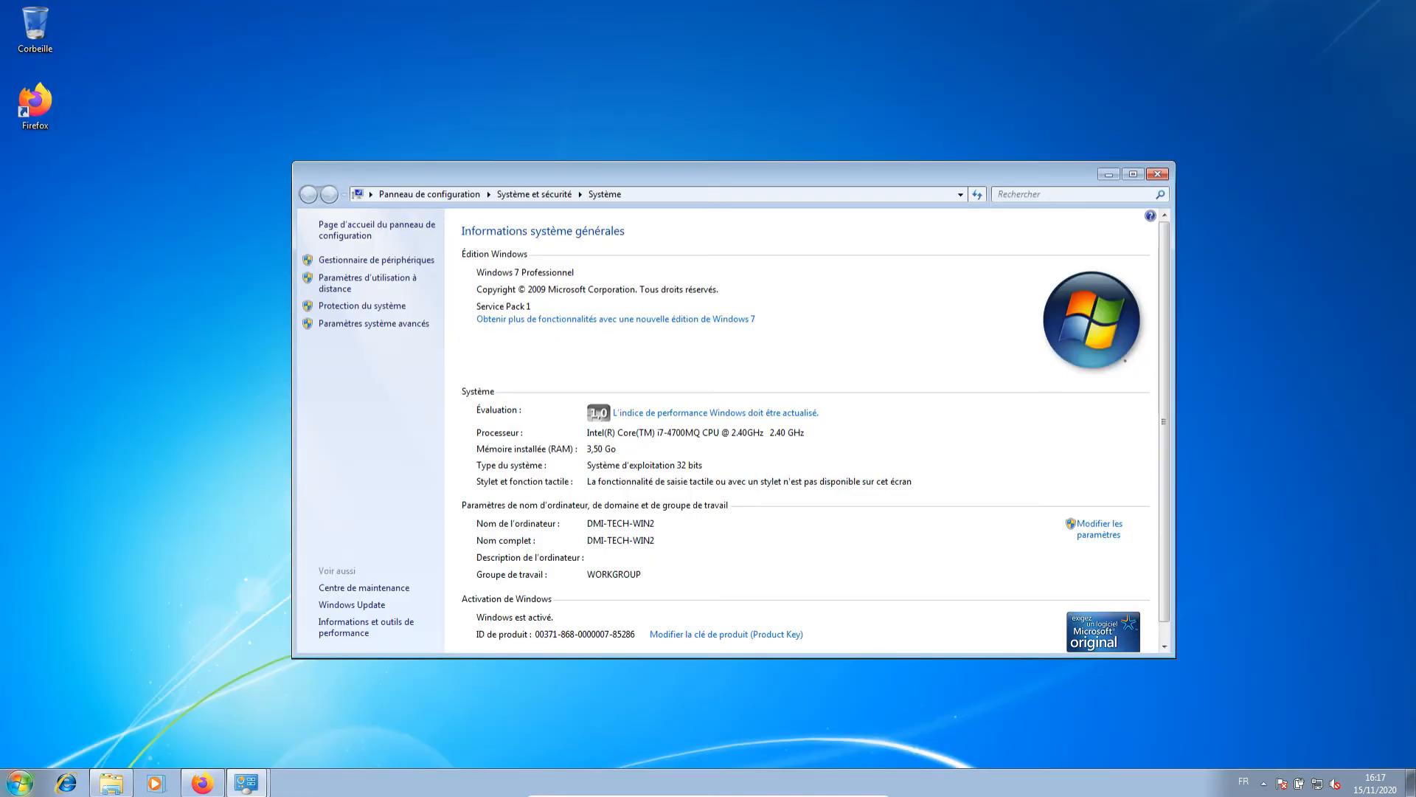
click(1109, 175)
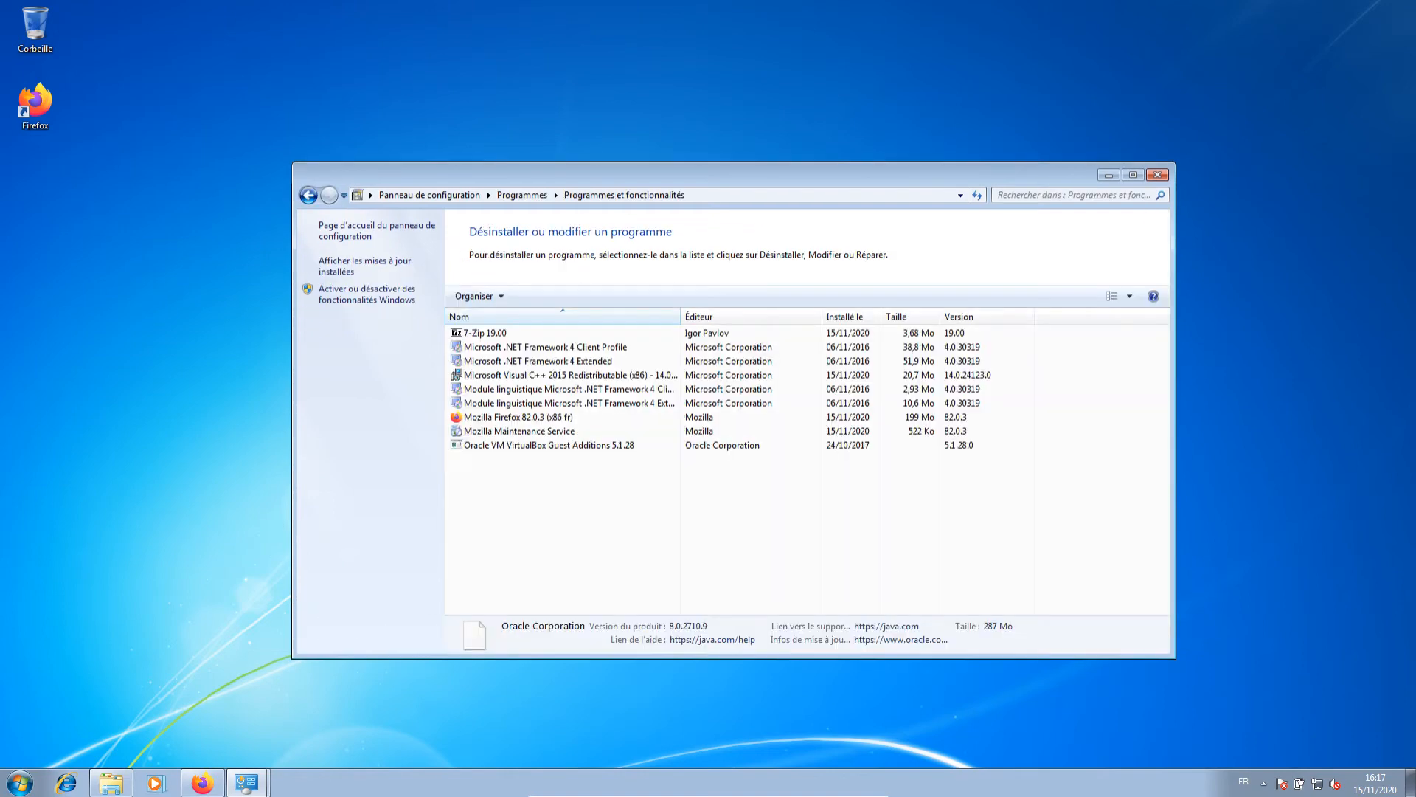
click(20, 784)
click(1109, 175)
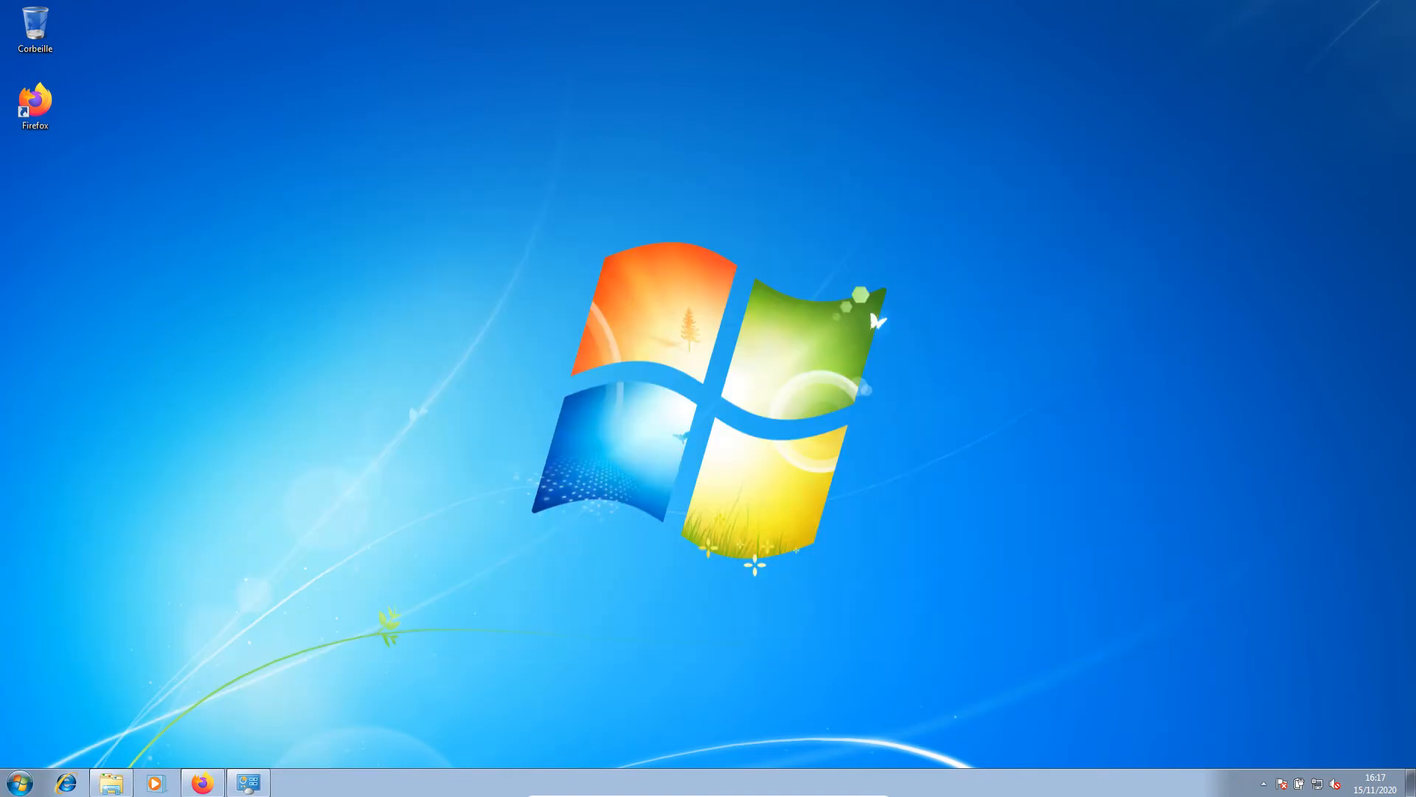
Launch cmd and run the java version command to check the Java installation.
key(super)
text(cmd)
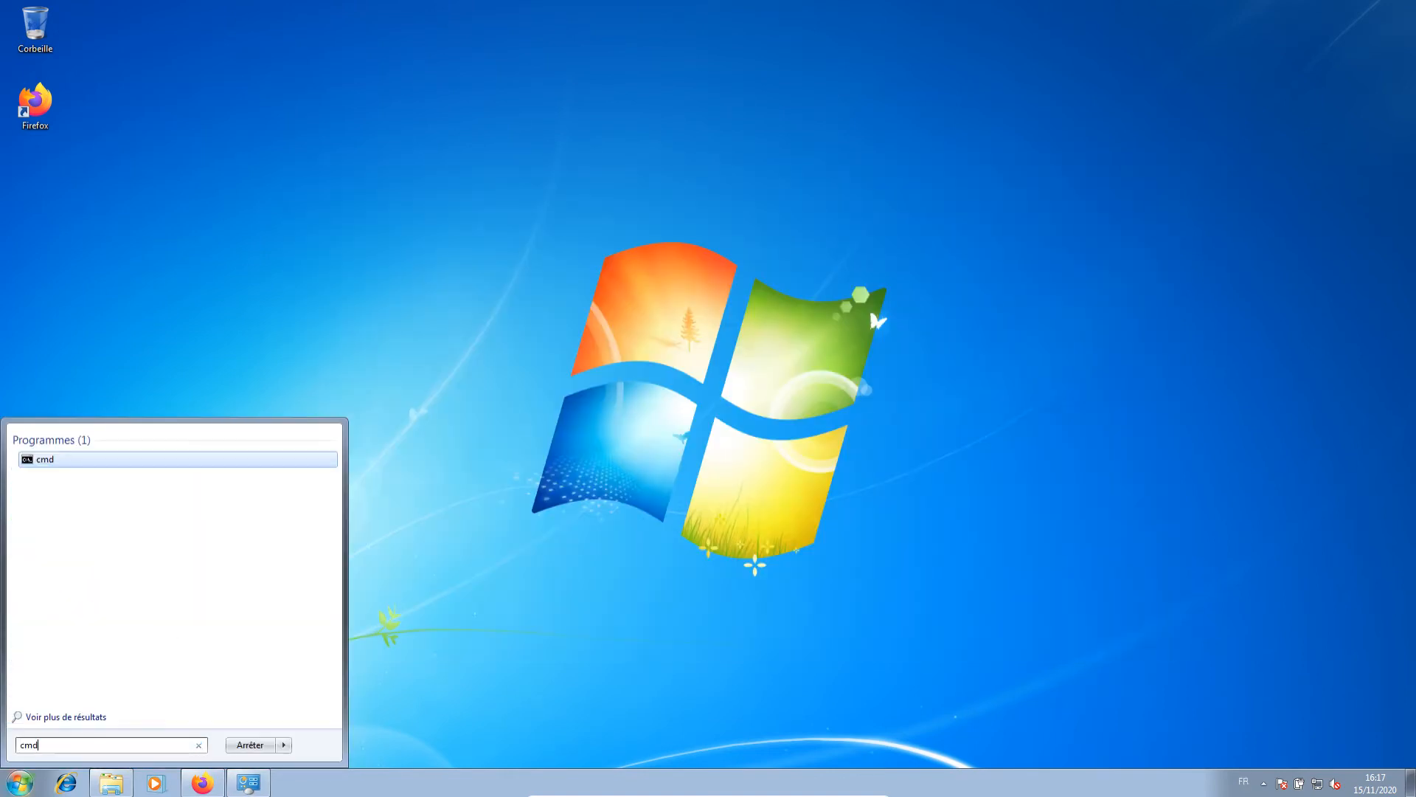
key(Return)
text(java)
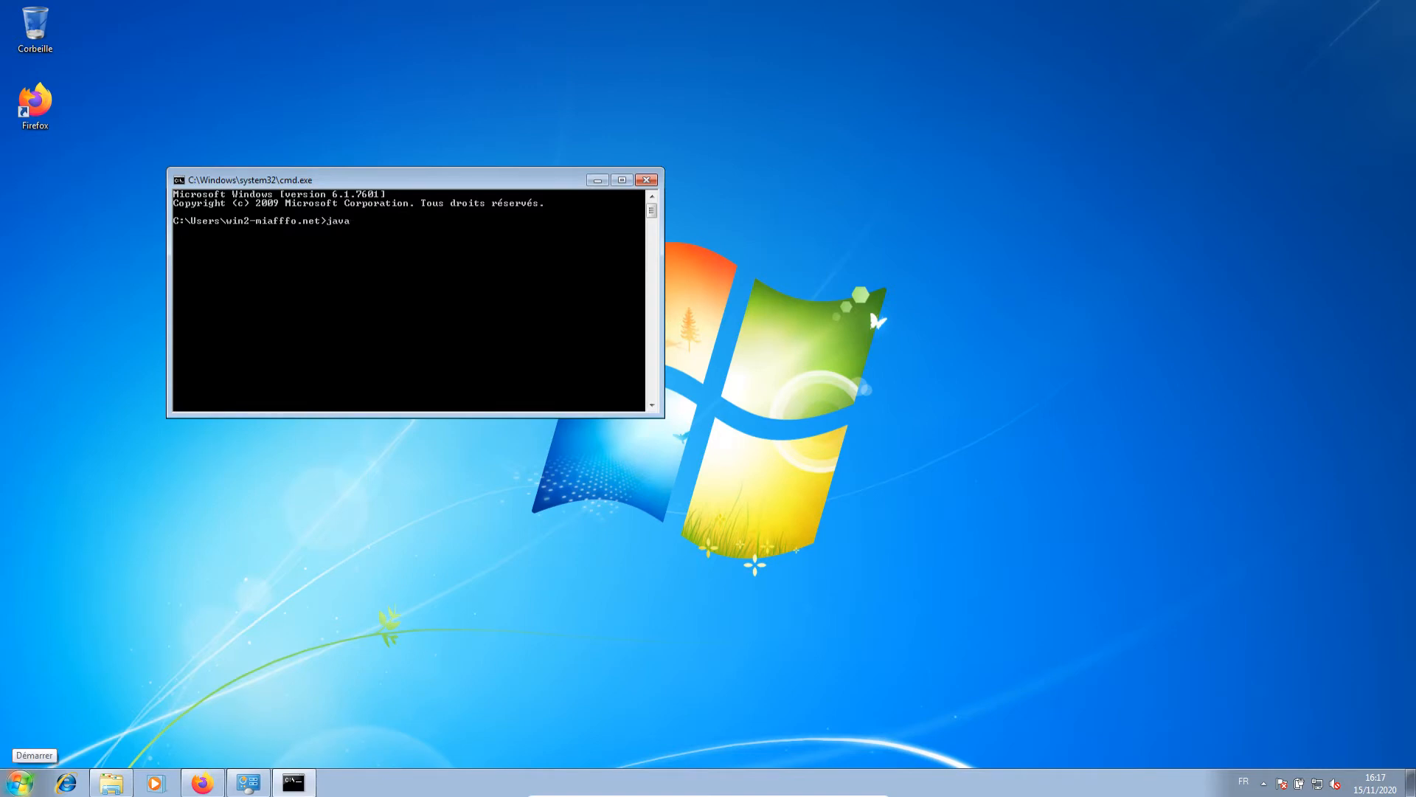
text(h)
text(version)
key(Return)
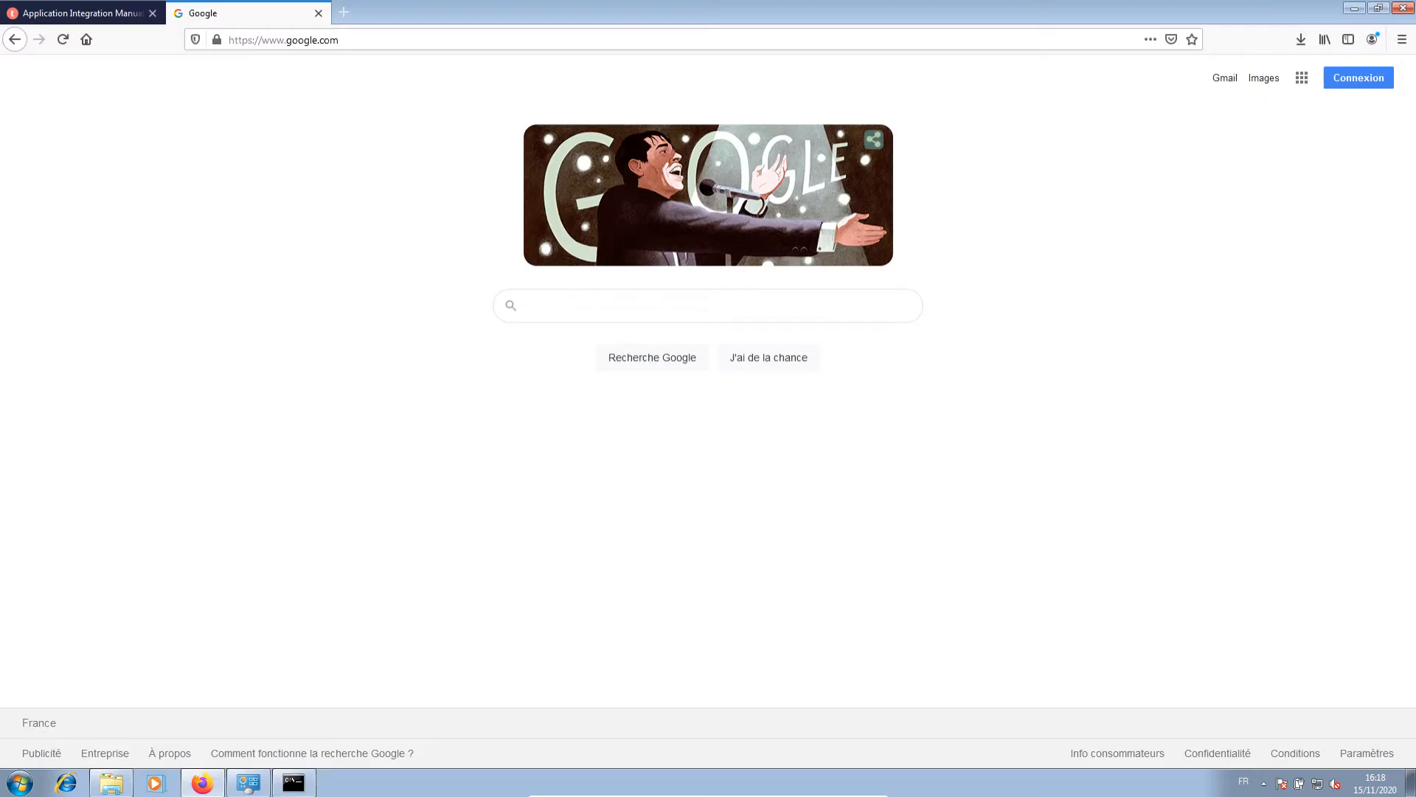
Go to the talend.com website in Firefox.
click(590, 307)
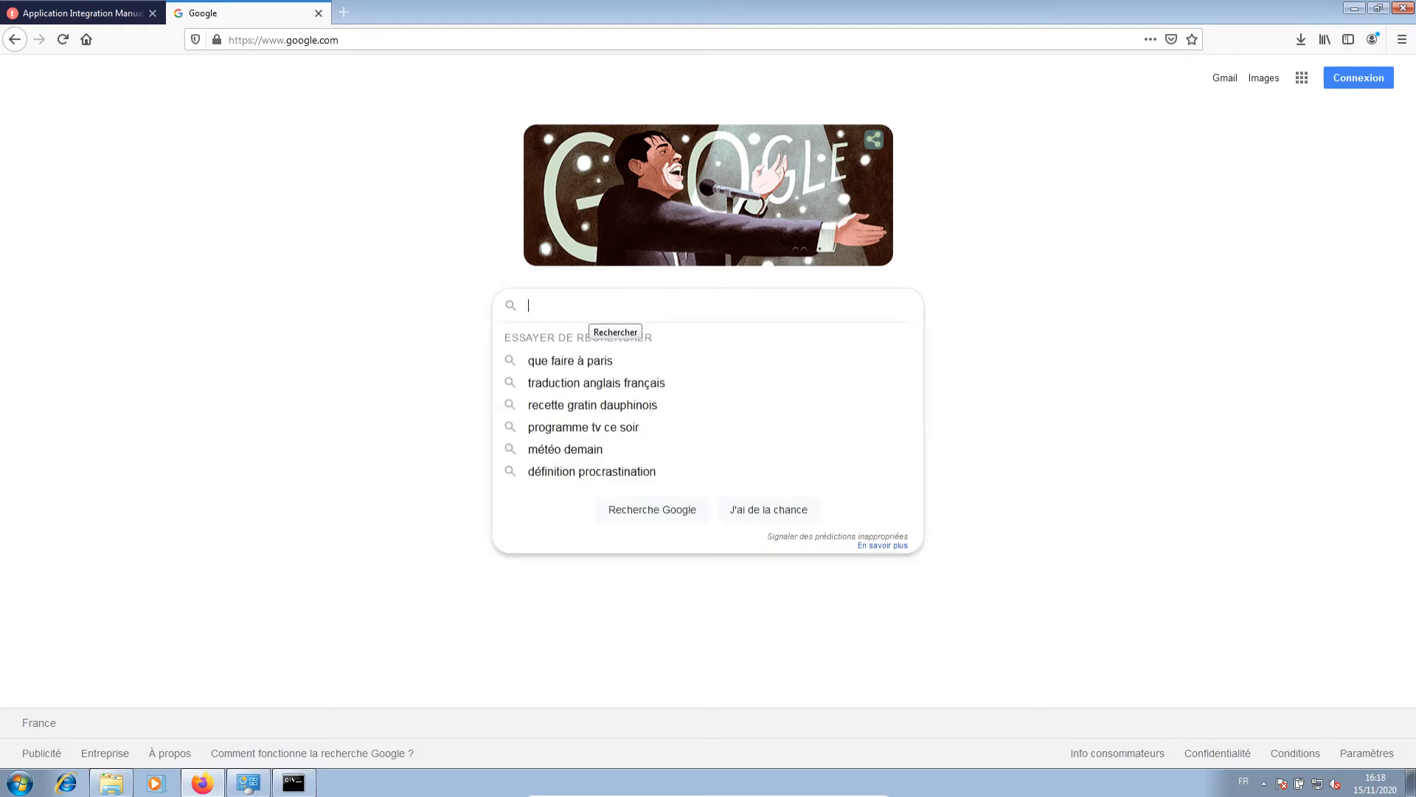
key(ctrl+l)
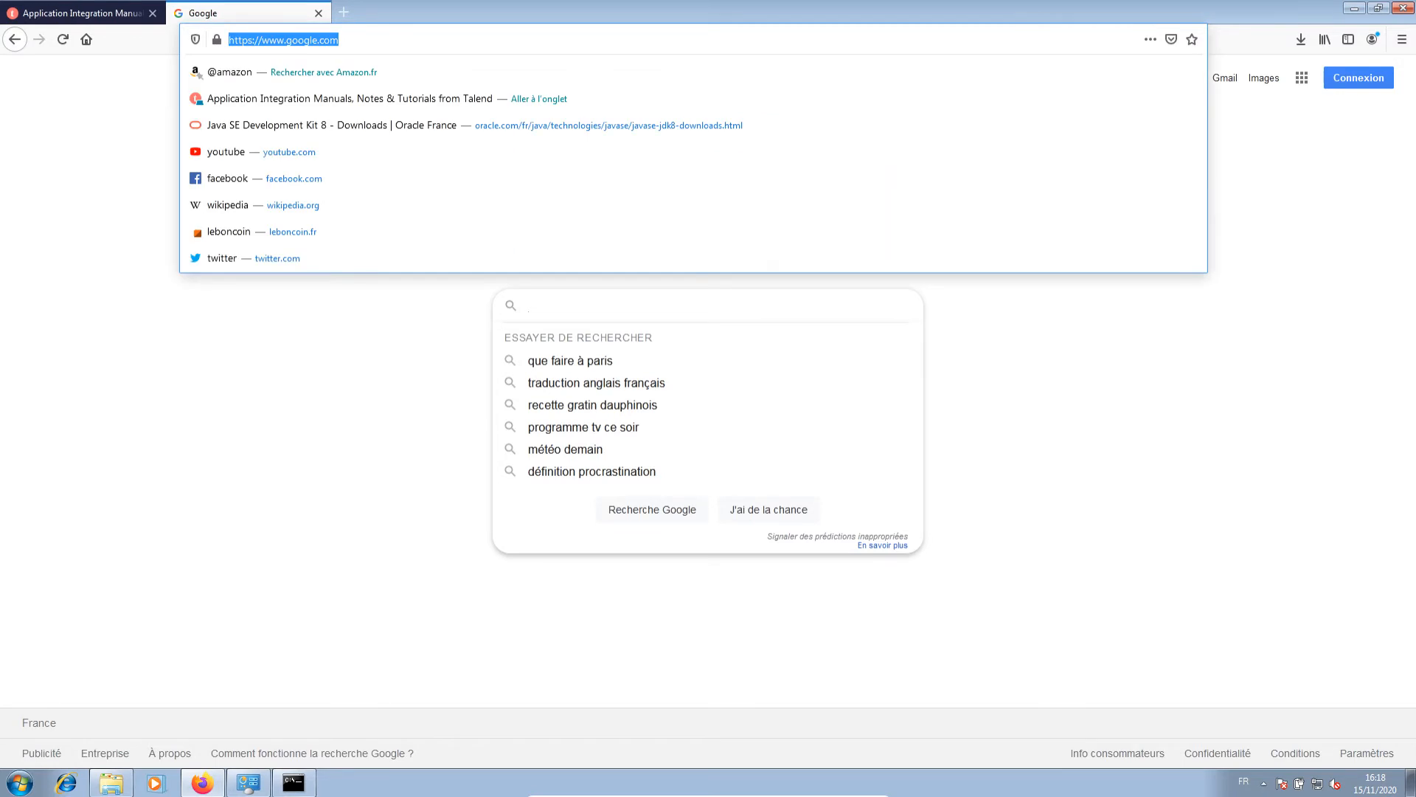
text(talent)
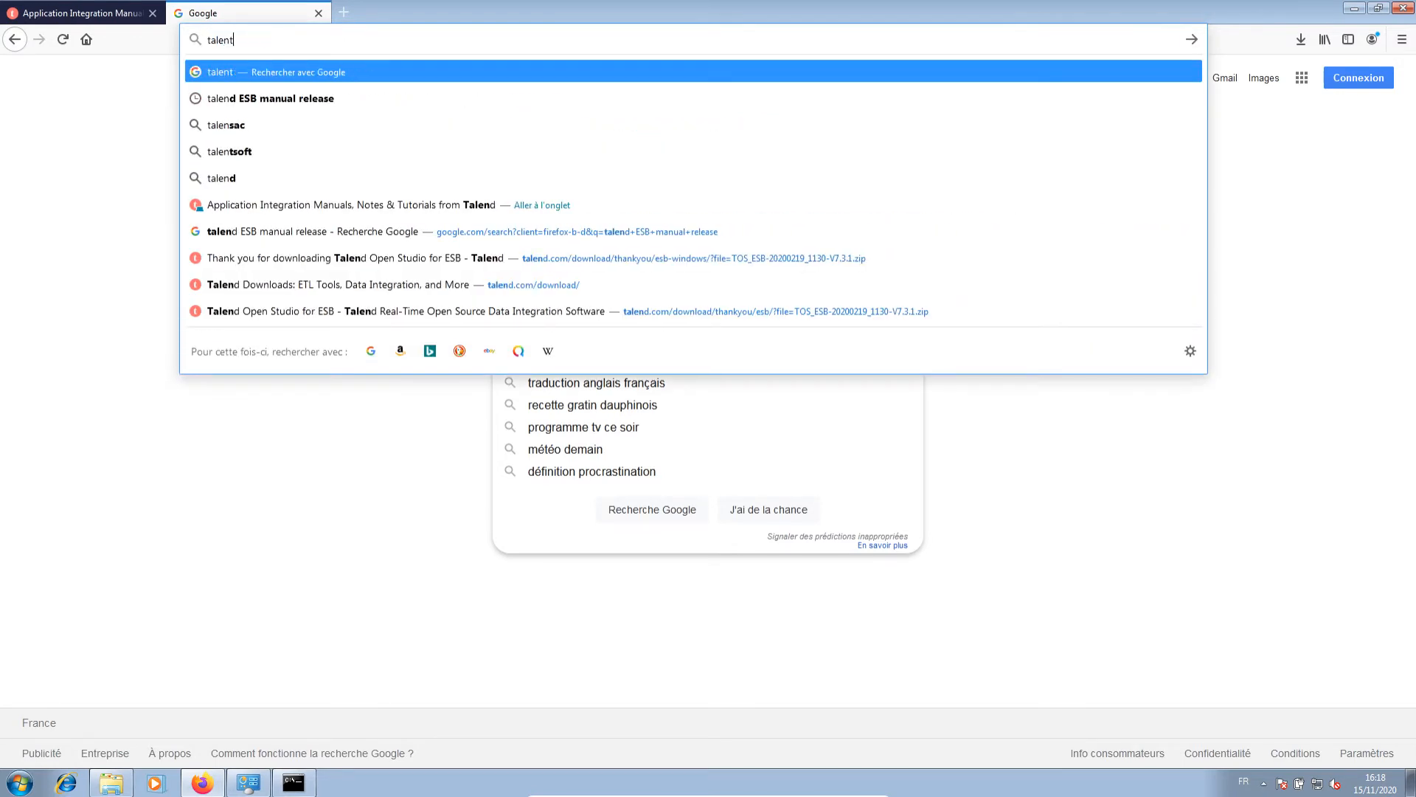
text(.)
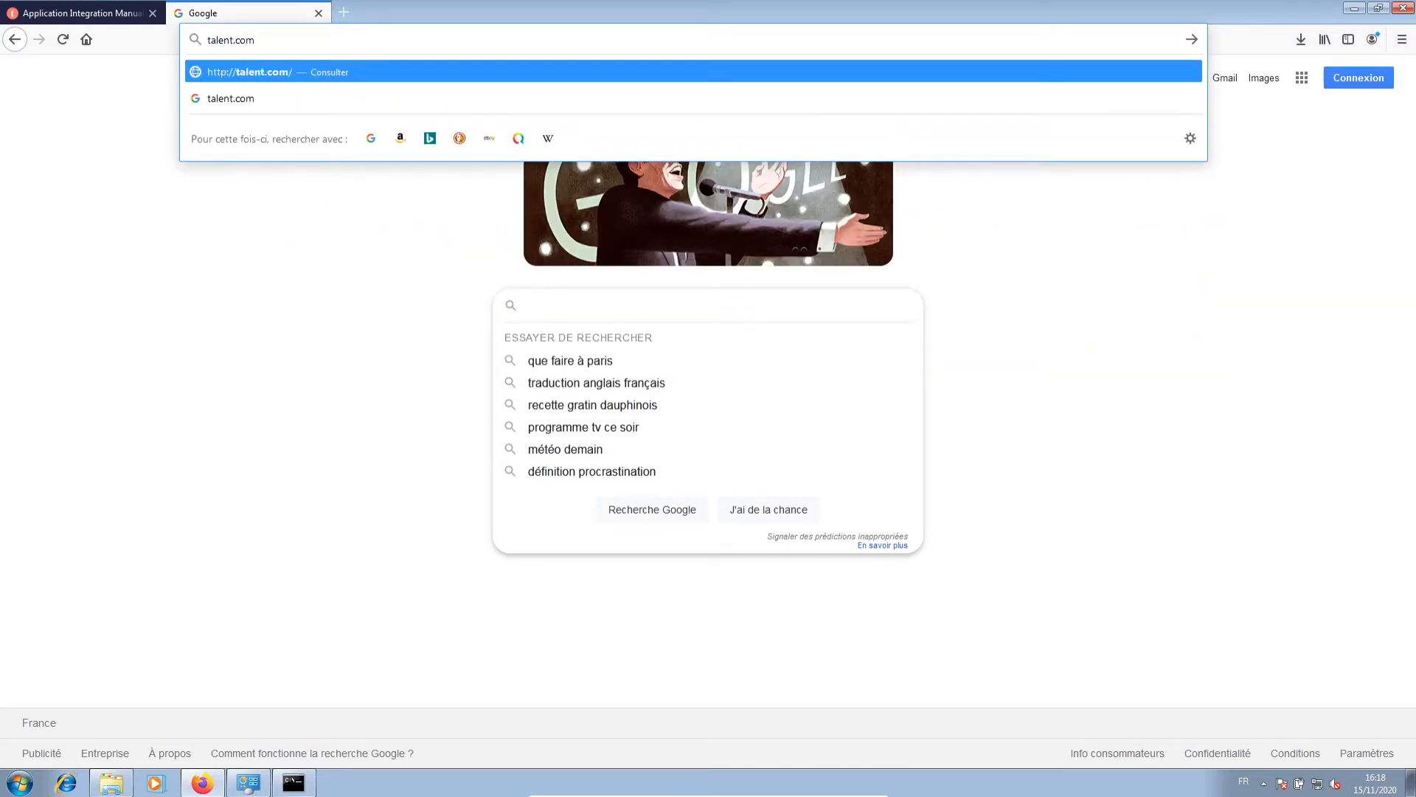
key(BackSpace)
key(BackSpace)
text(d)
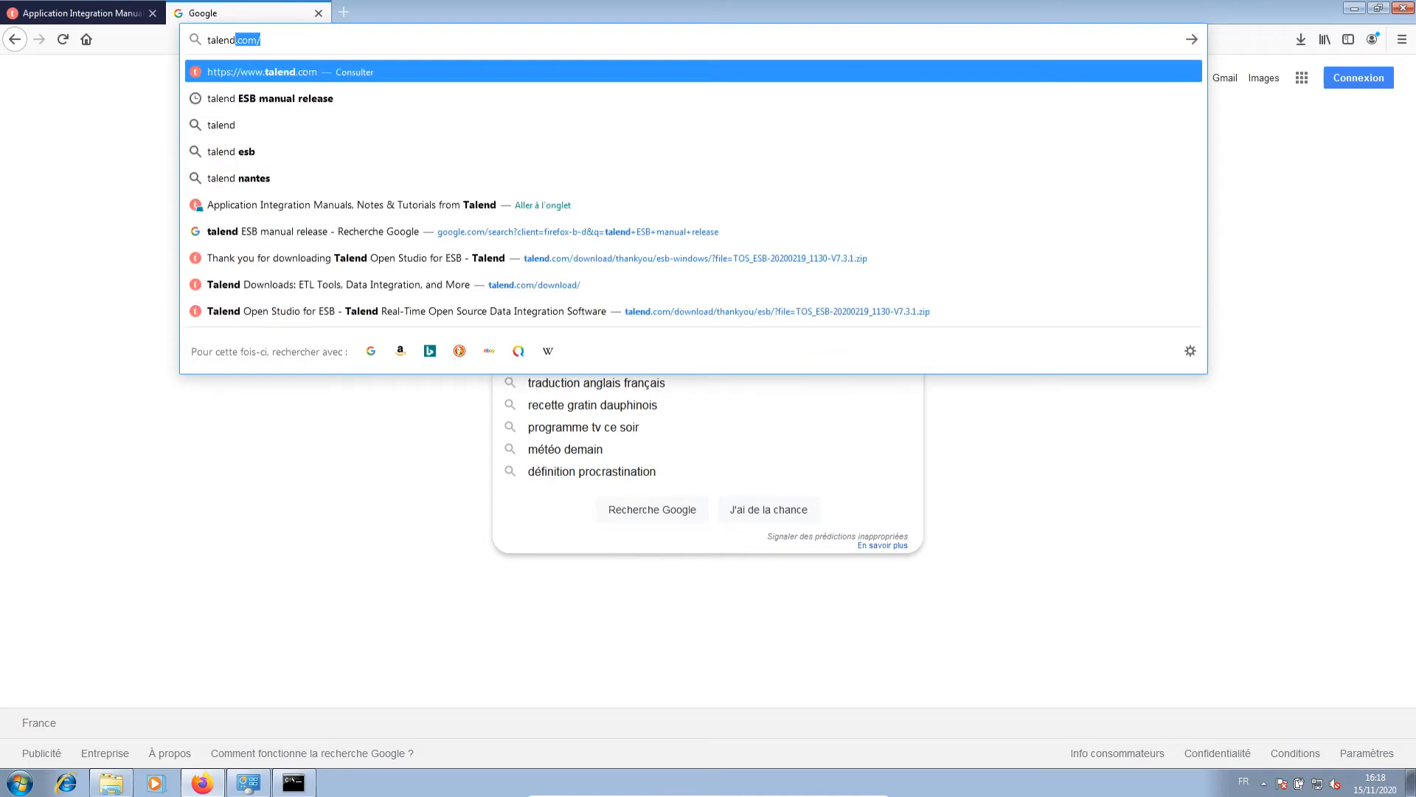
key(Return)
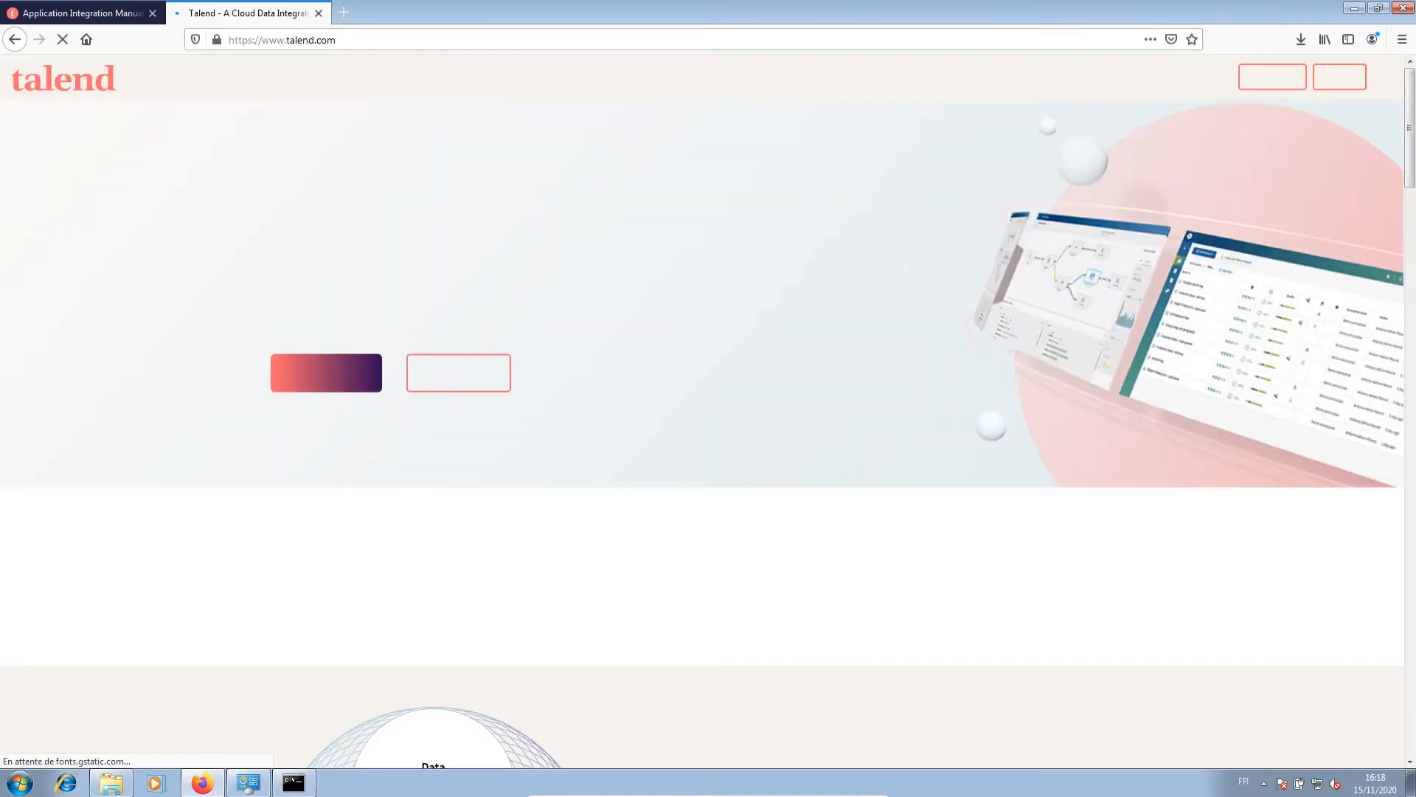
Open Talend's Downloads page from the Resources section and display the free products.
mouse_move(1204, 77)
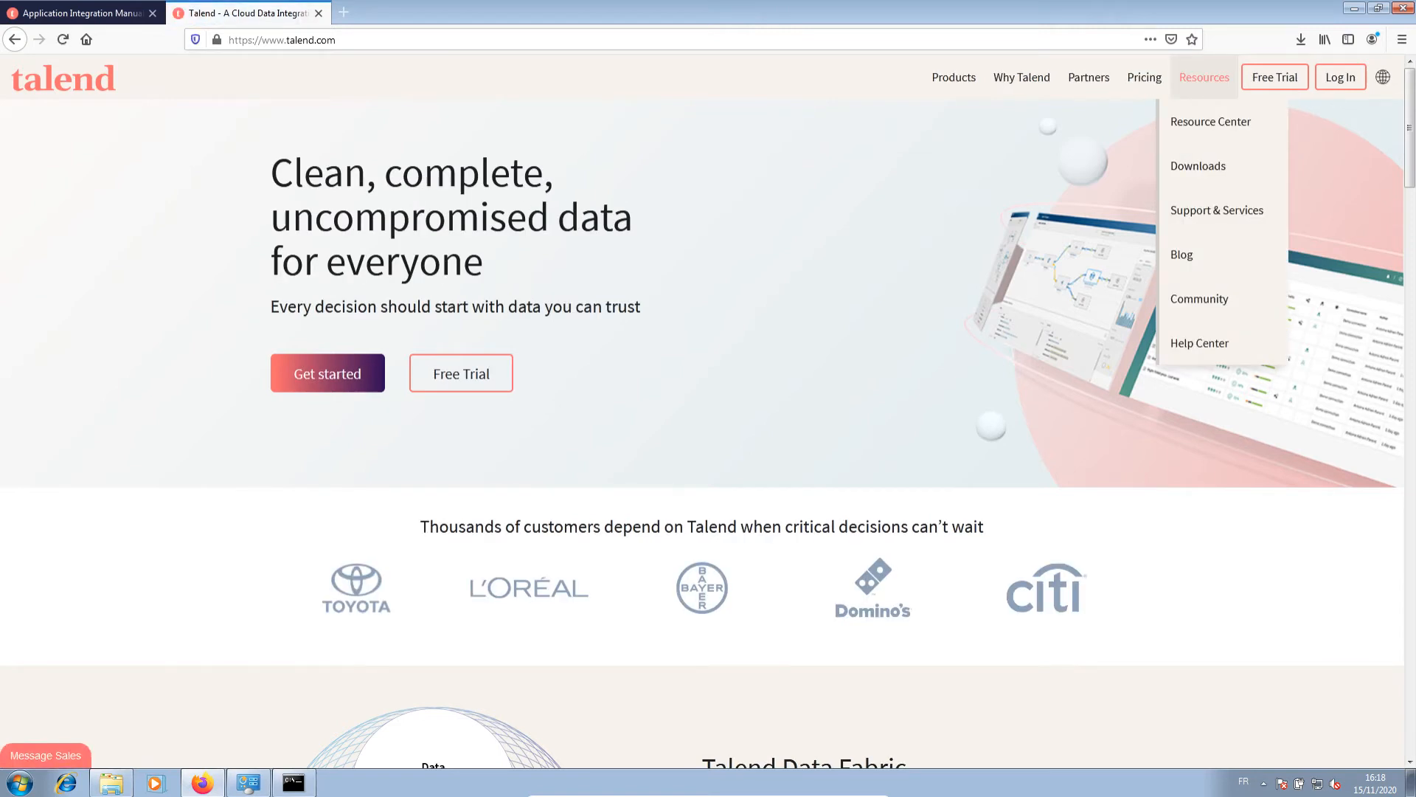
click(1198, 166)
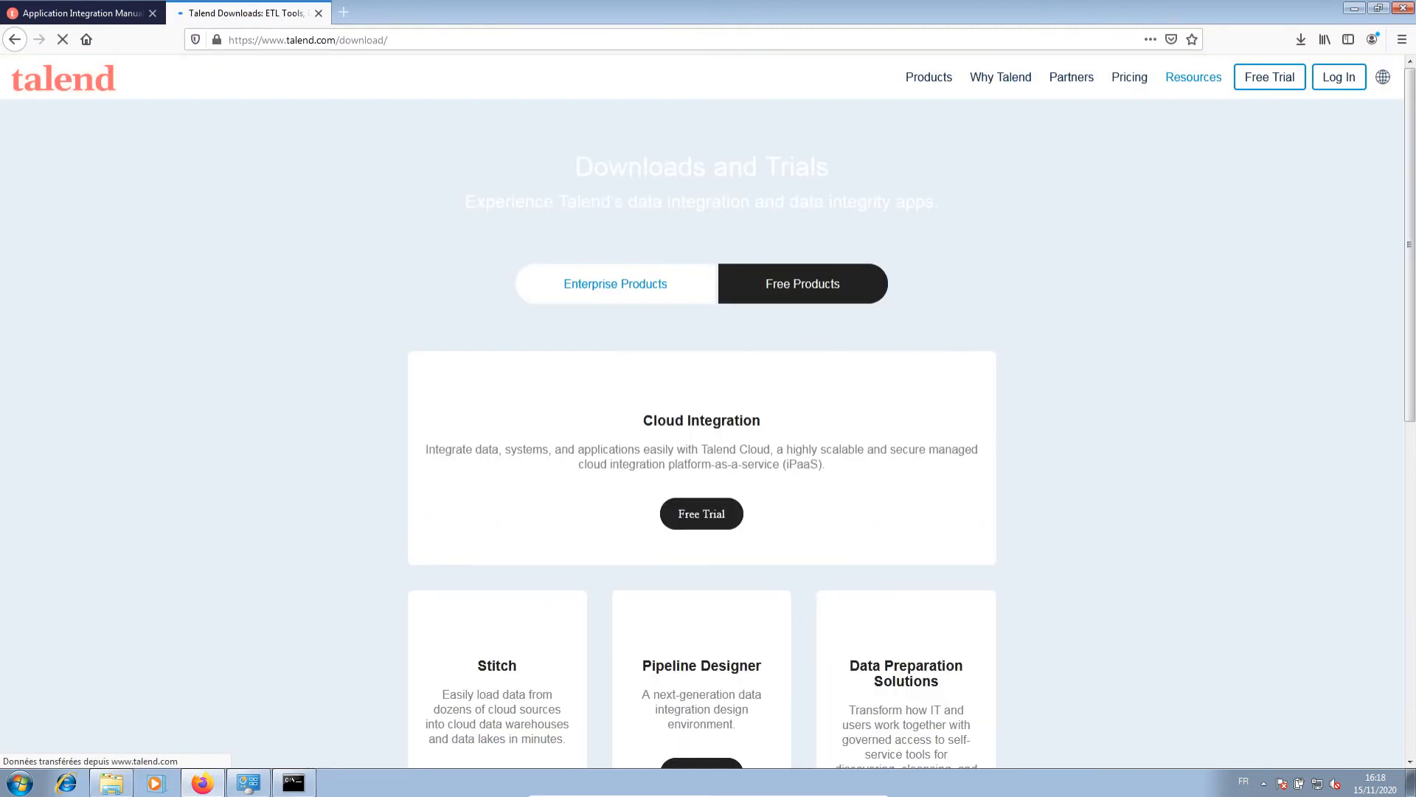
scroll(701, 432, down, 1)
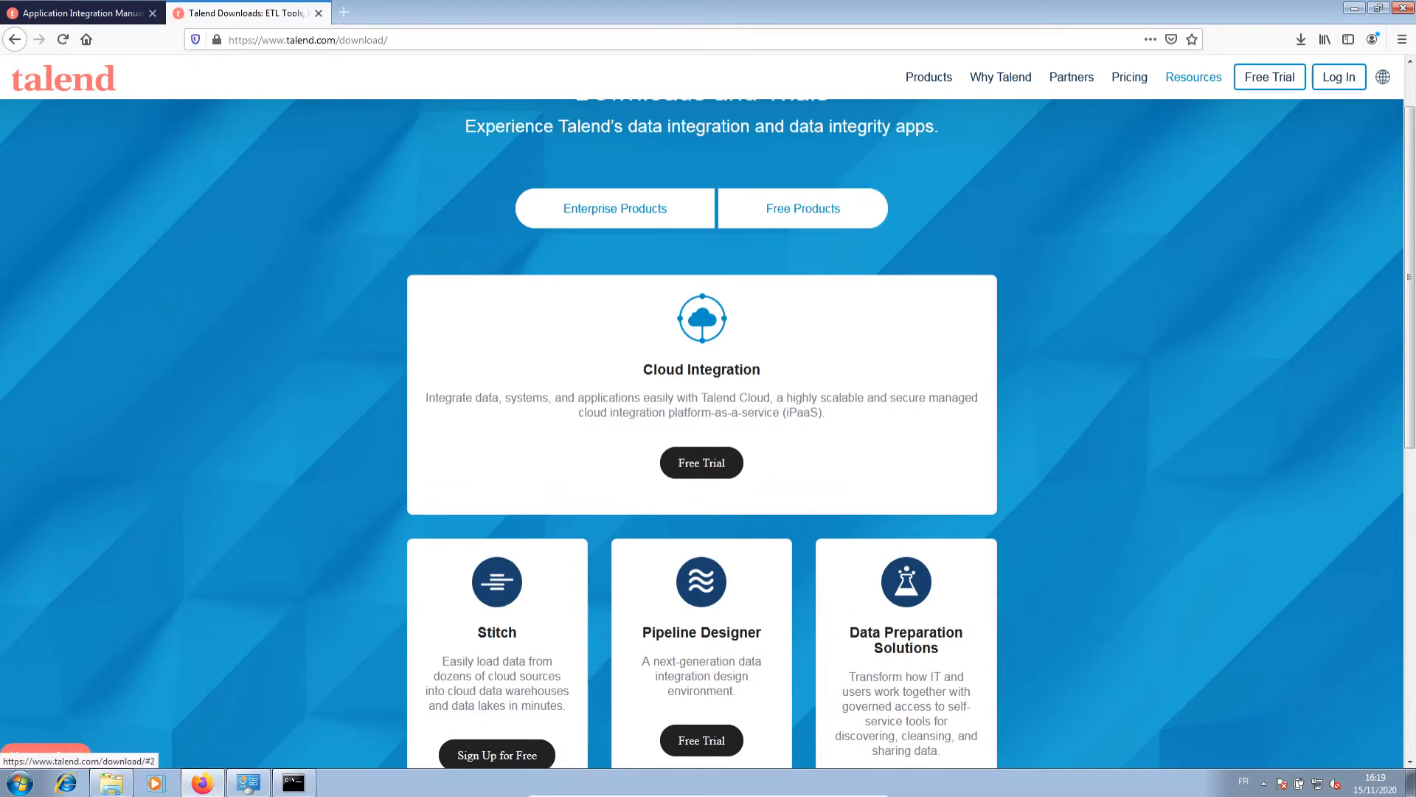
click(802, 208)
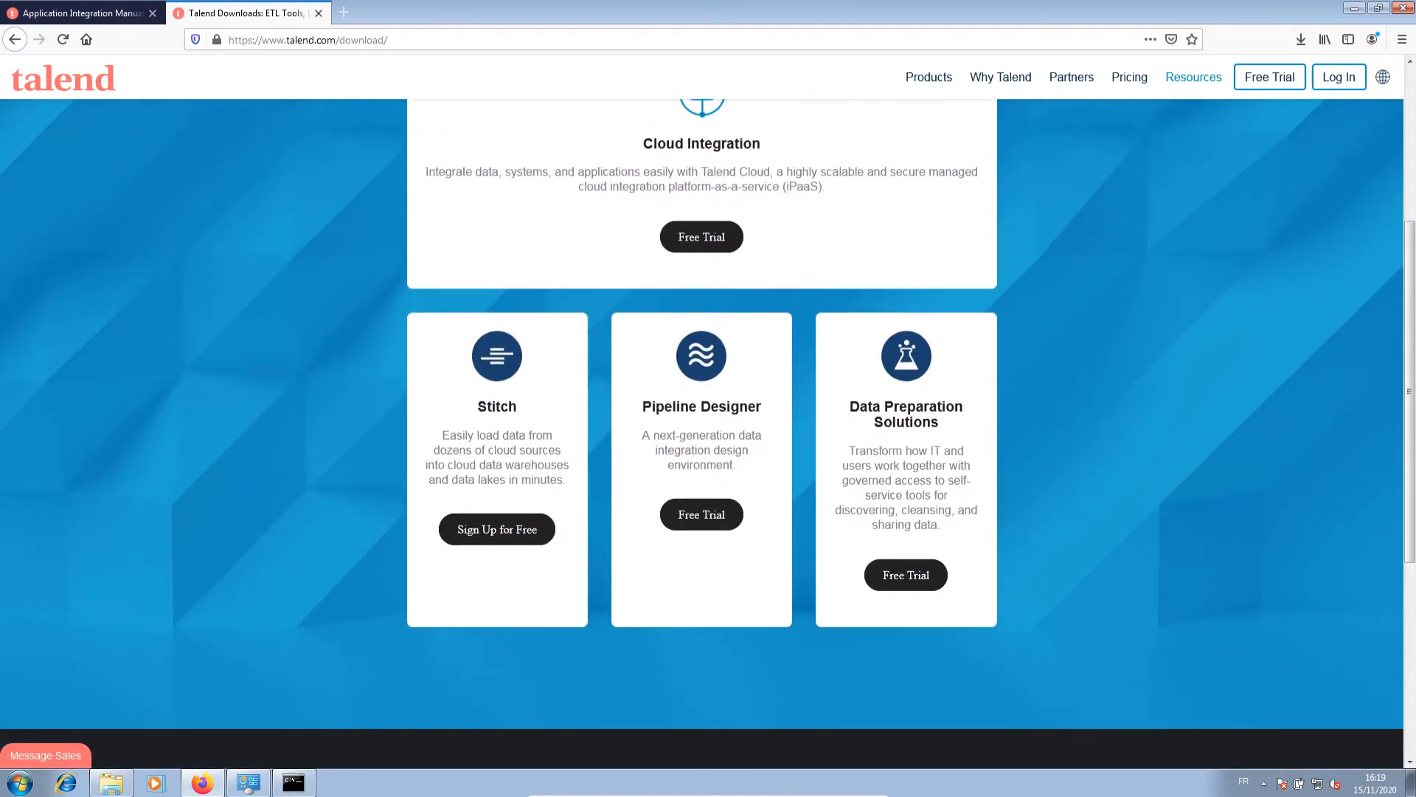
scroll(708, 432, up, 3)
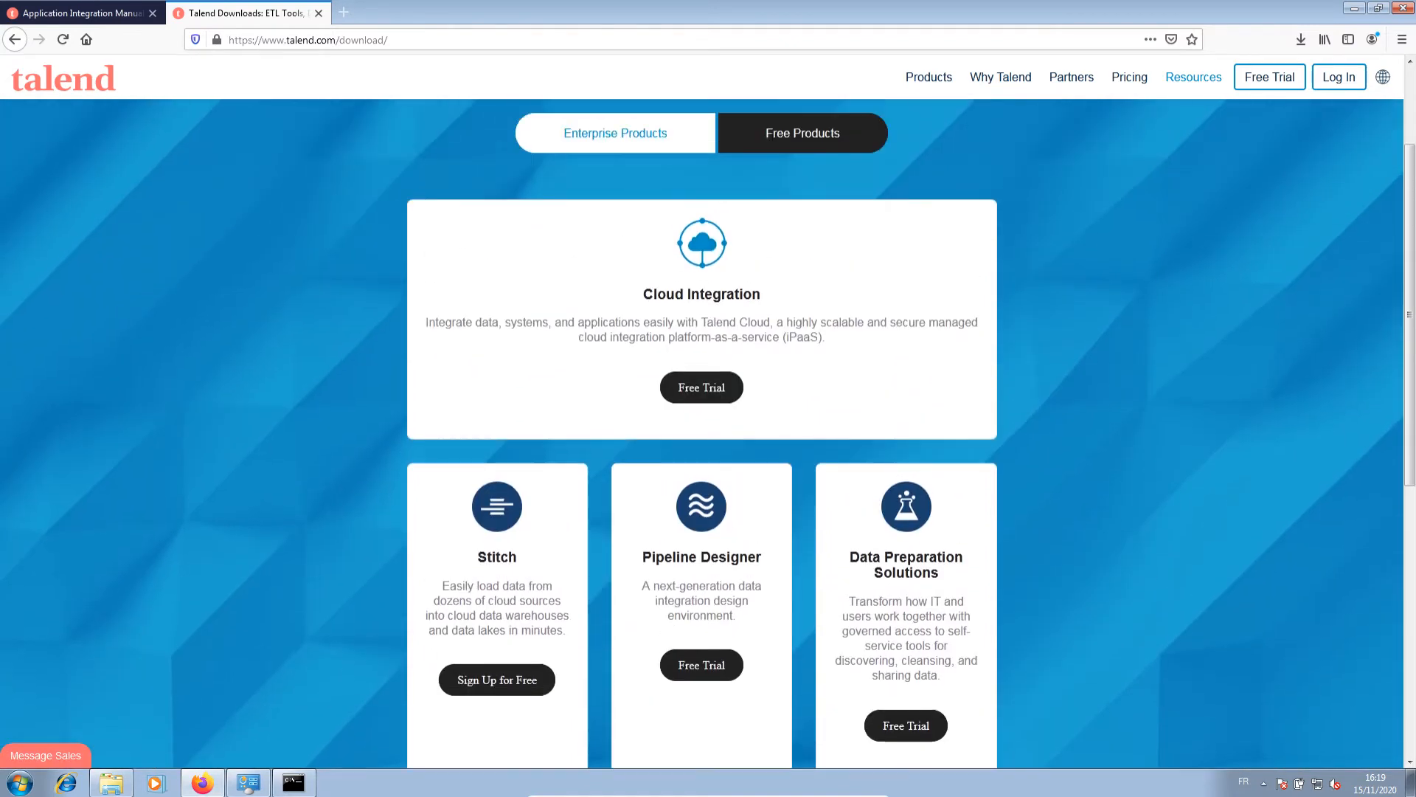
scroll(708, 432, up, 3)
click(615, 284)
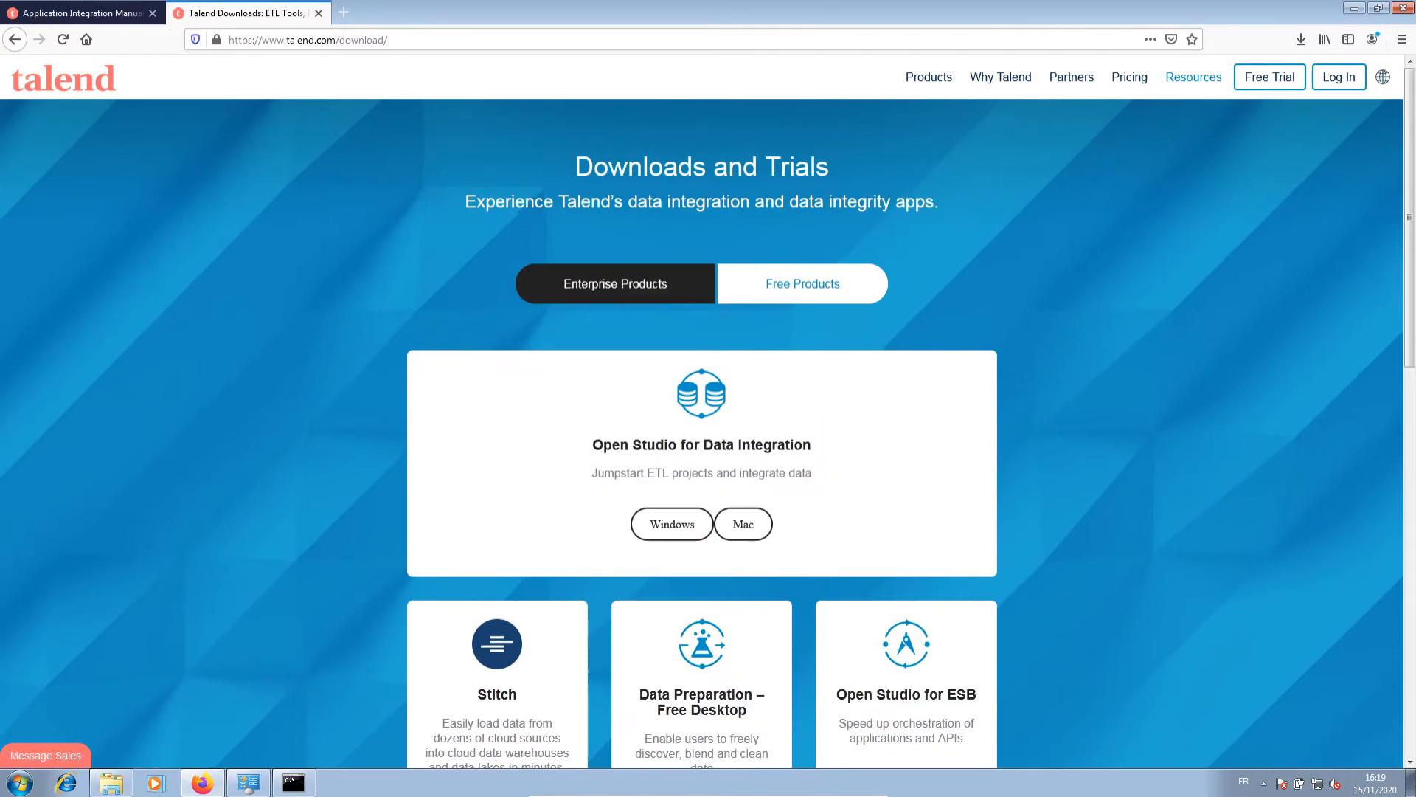
Examine the free Open Studio for Data Integration and Open Studio for ESB products on the downloads page.
scroll(708, 433, down, 1)
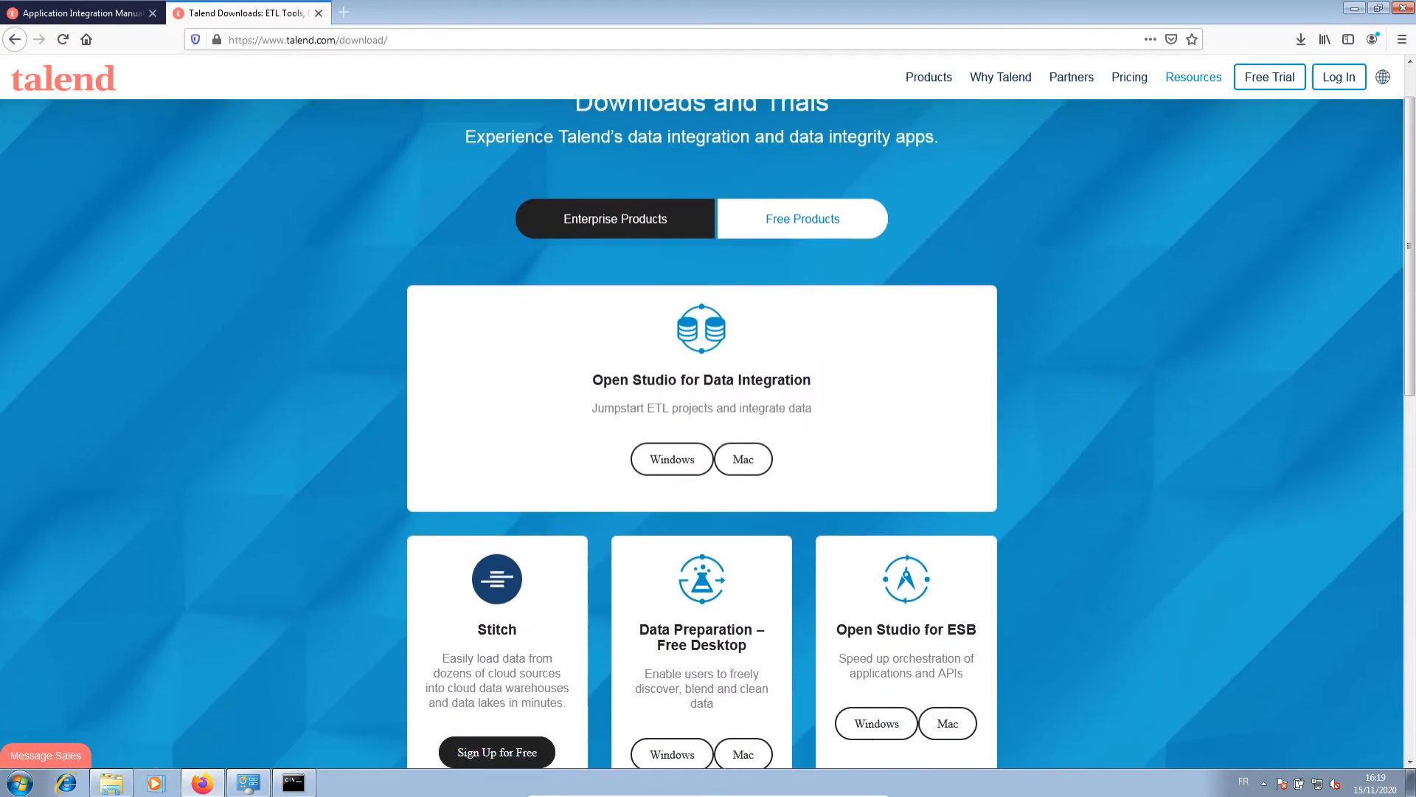
drag(812, 370, 600, 371)
click(600, 370)
scroll(708, 432, down, 2)
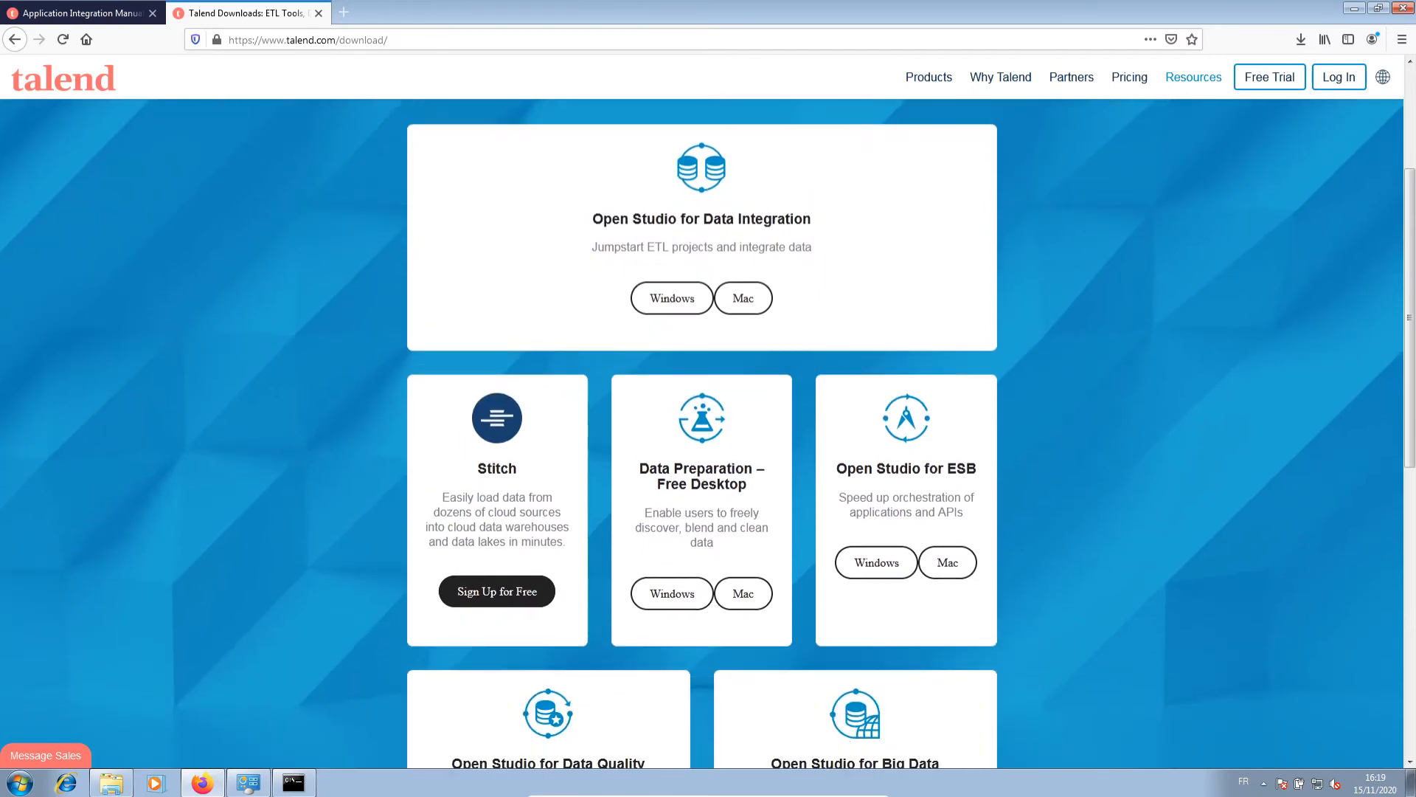
drag(837, 468, 977, 468)
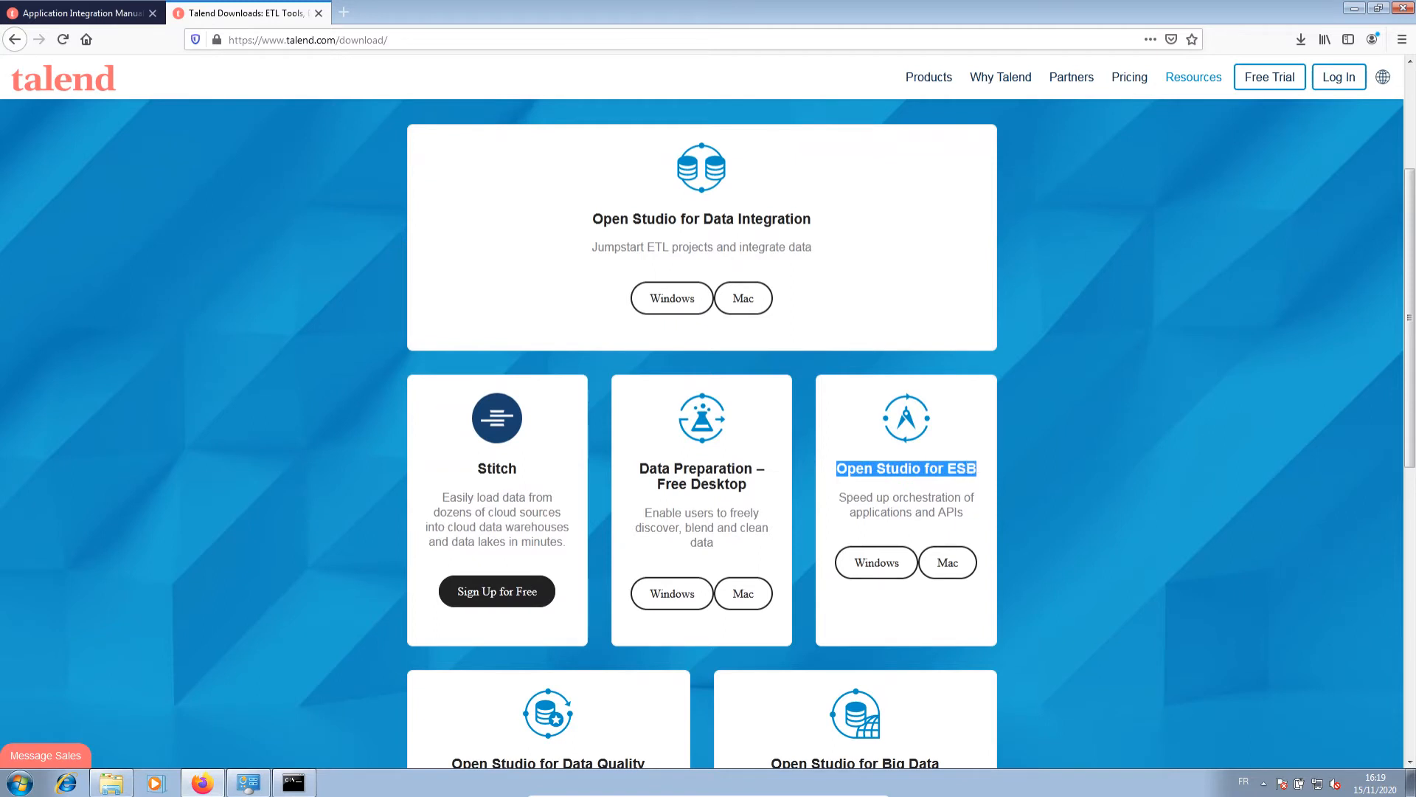
drag(814, 248, 612, 219)
click(647, 220)
click(786, 220)
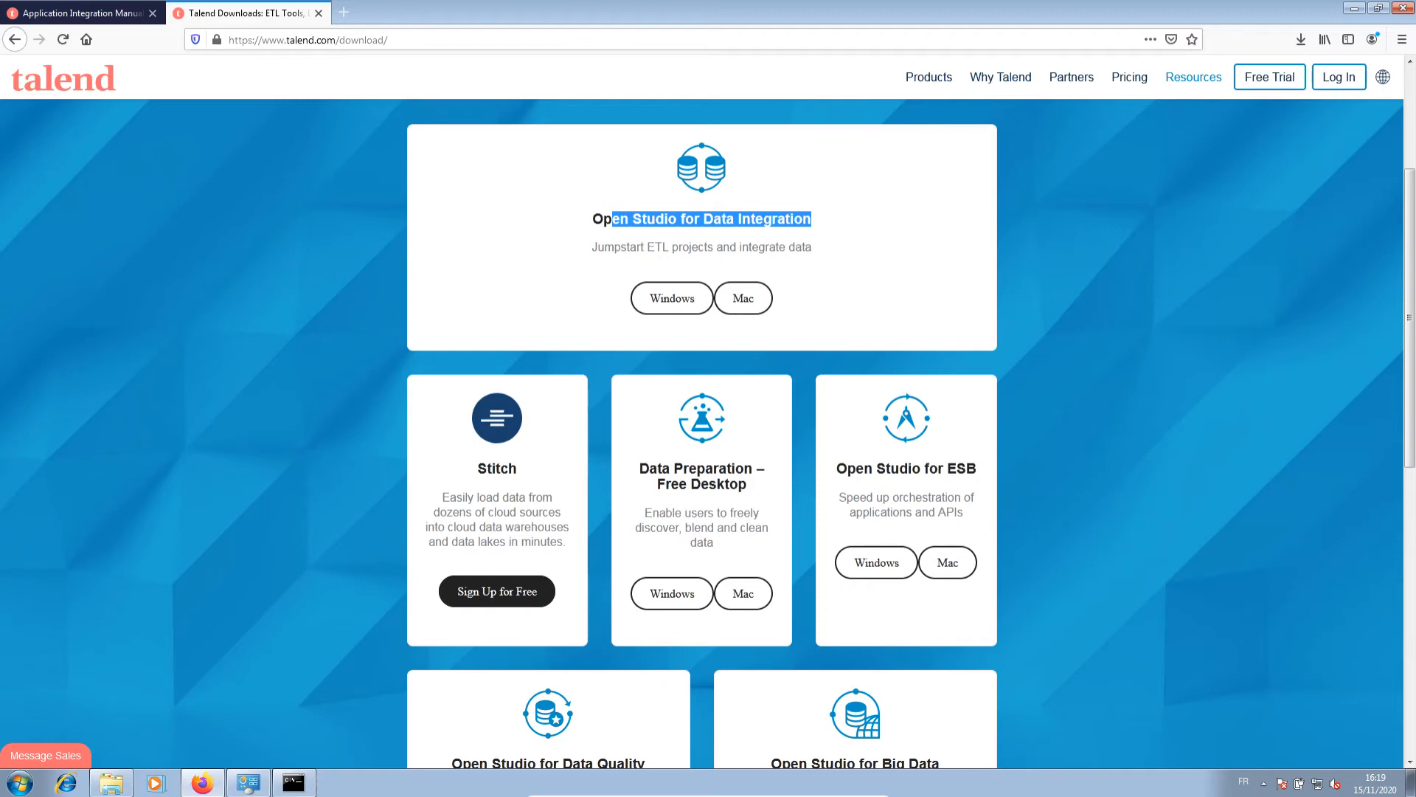
drag(835, 469, 978, 469)
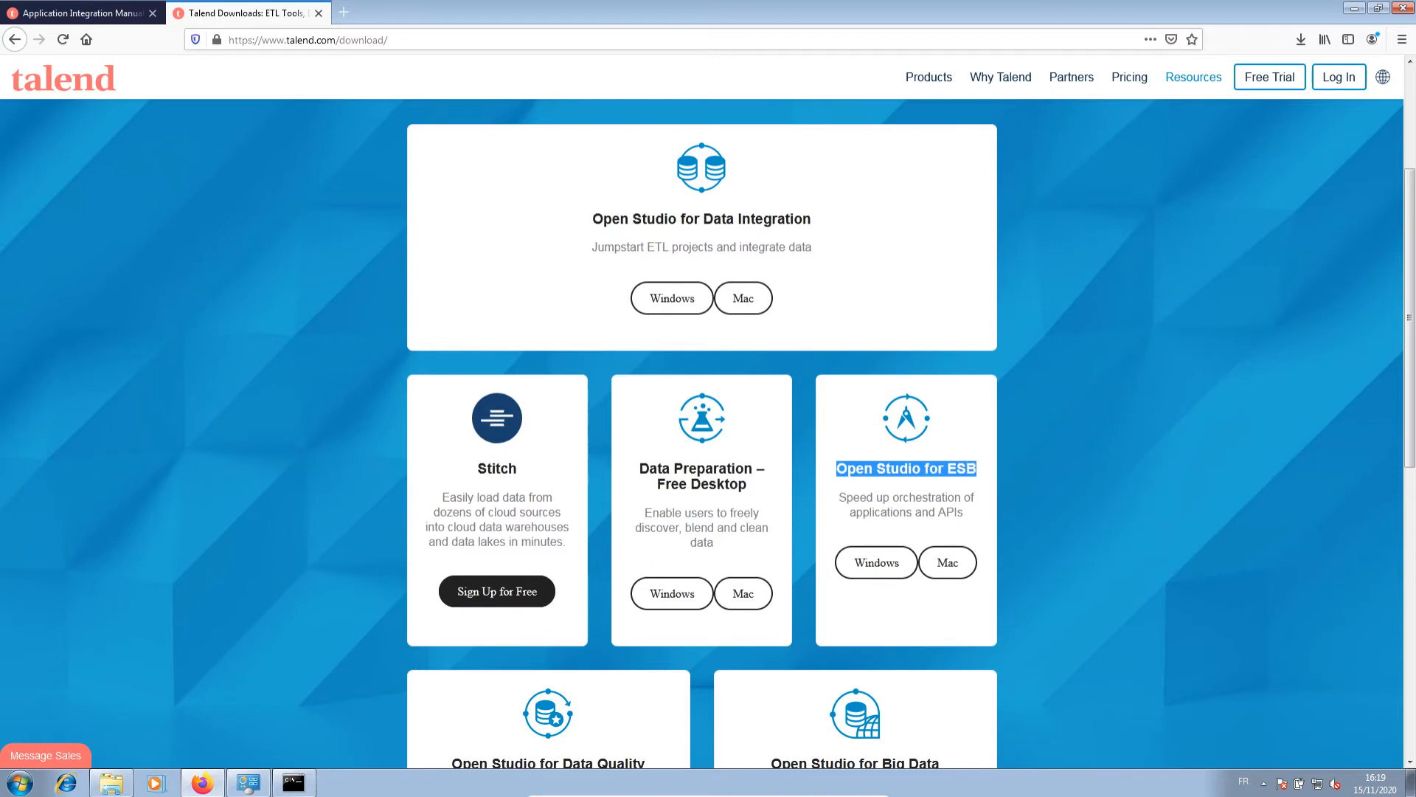
double_click(962, 469)
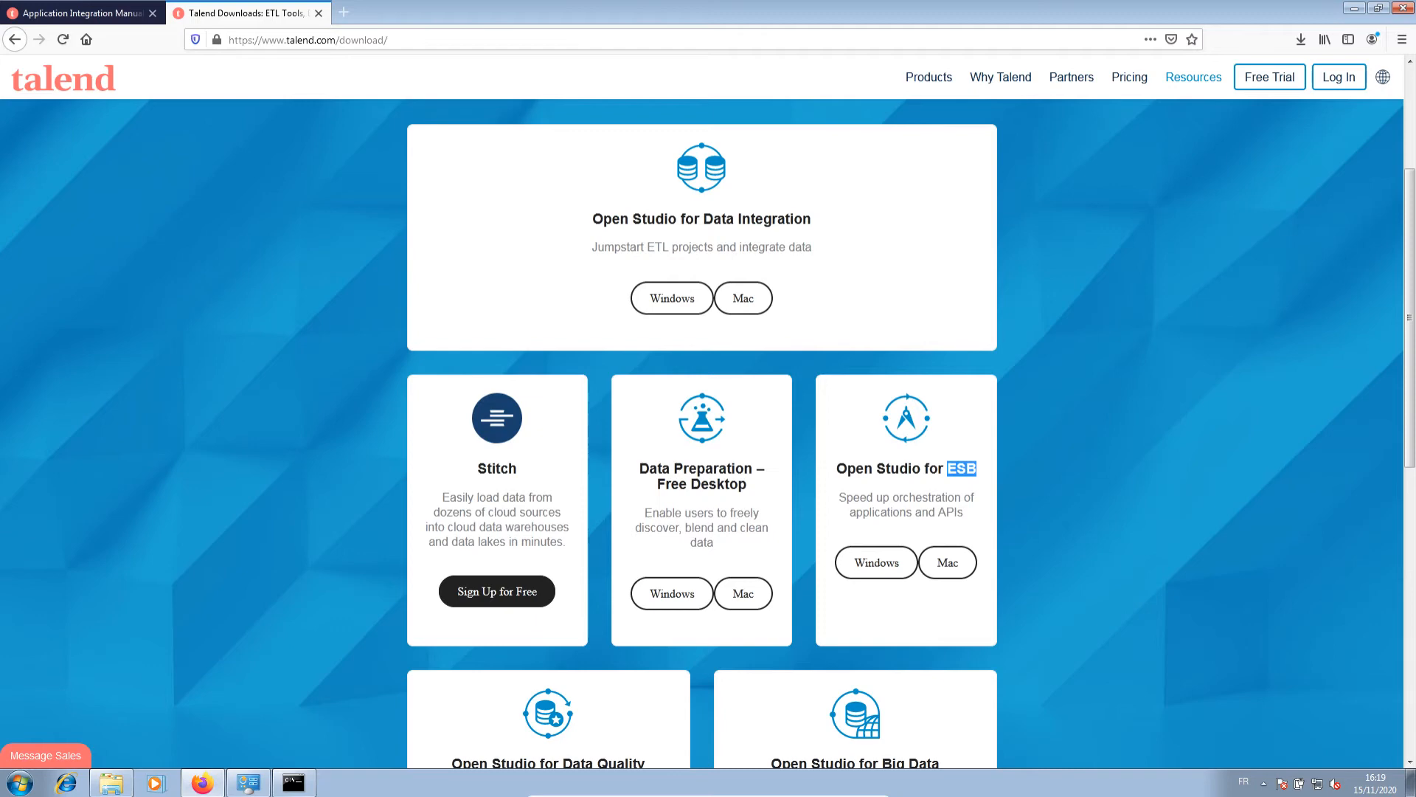
Download the Windows version of Open Studio for ESB, saving the file TOS_ESB-20200219_1130-V7.3.1.zip.
scroll(952, 472, down, 1)
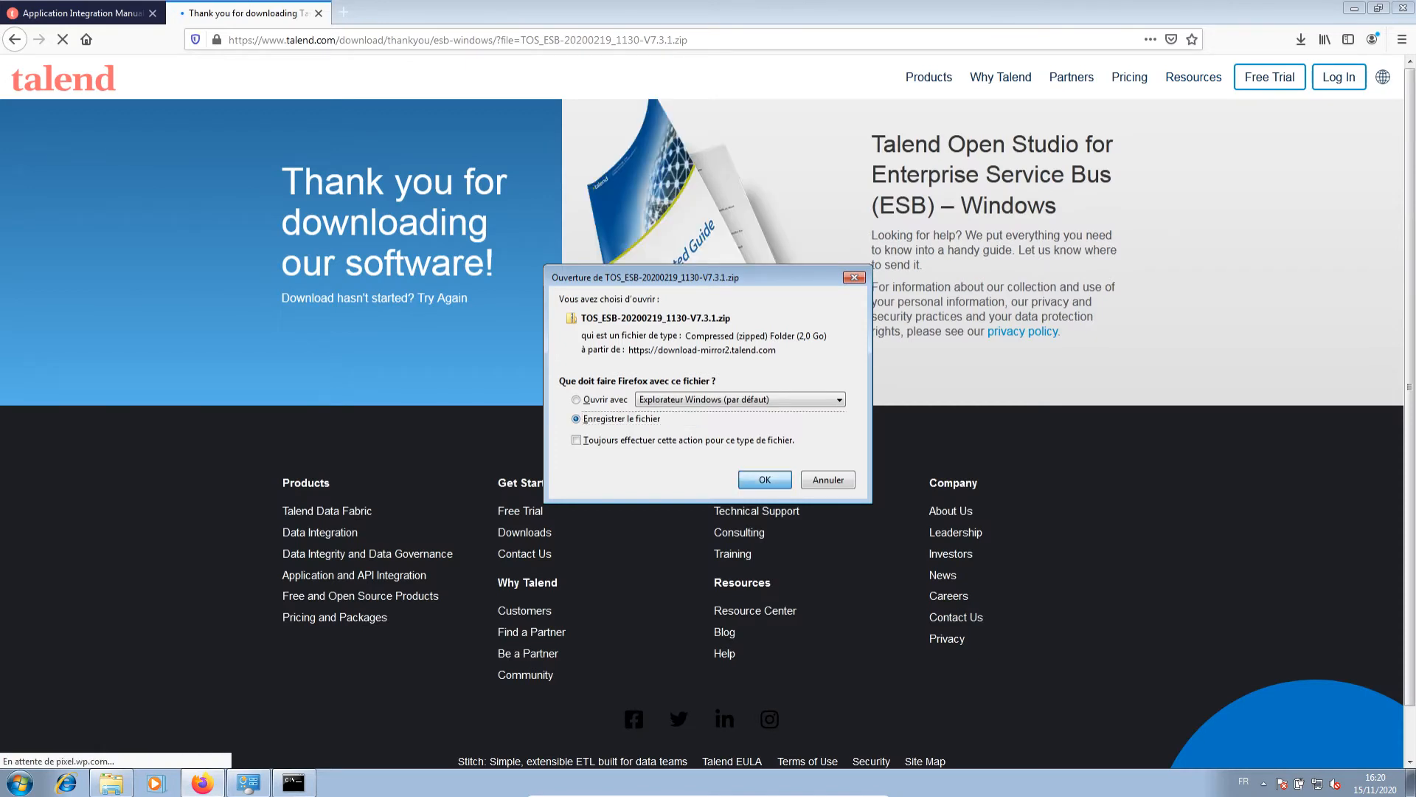
click(765, 480)
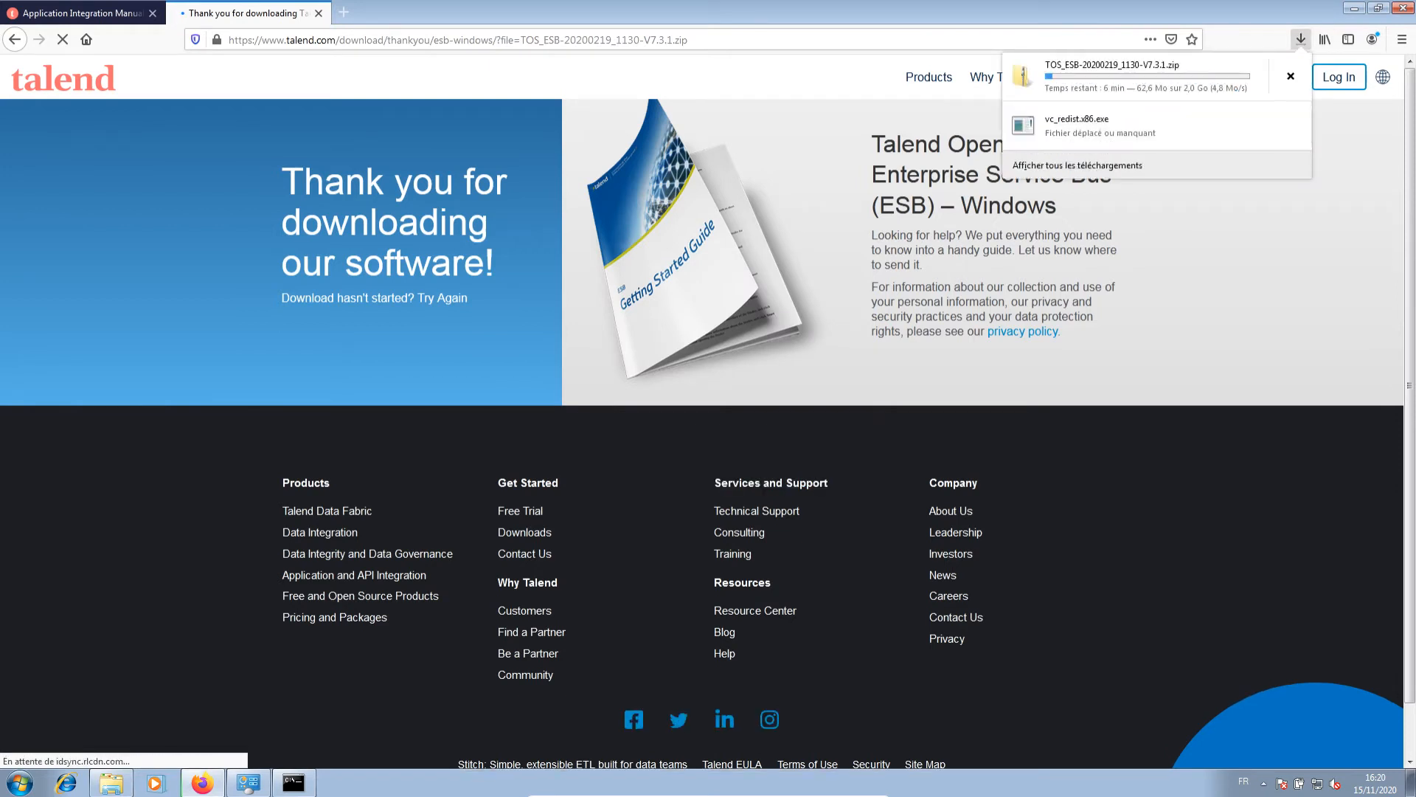
key(Escape)
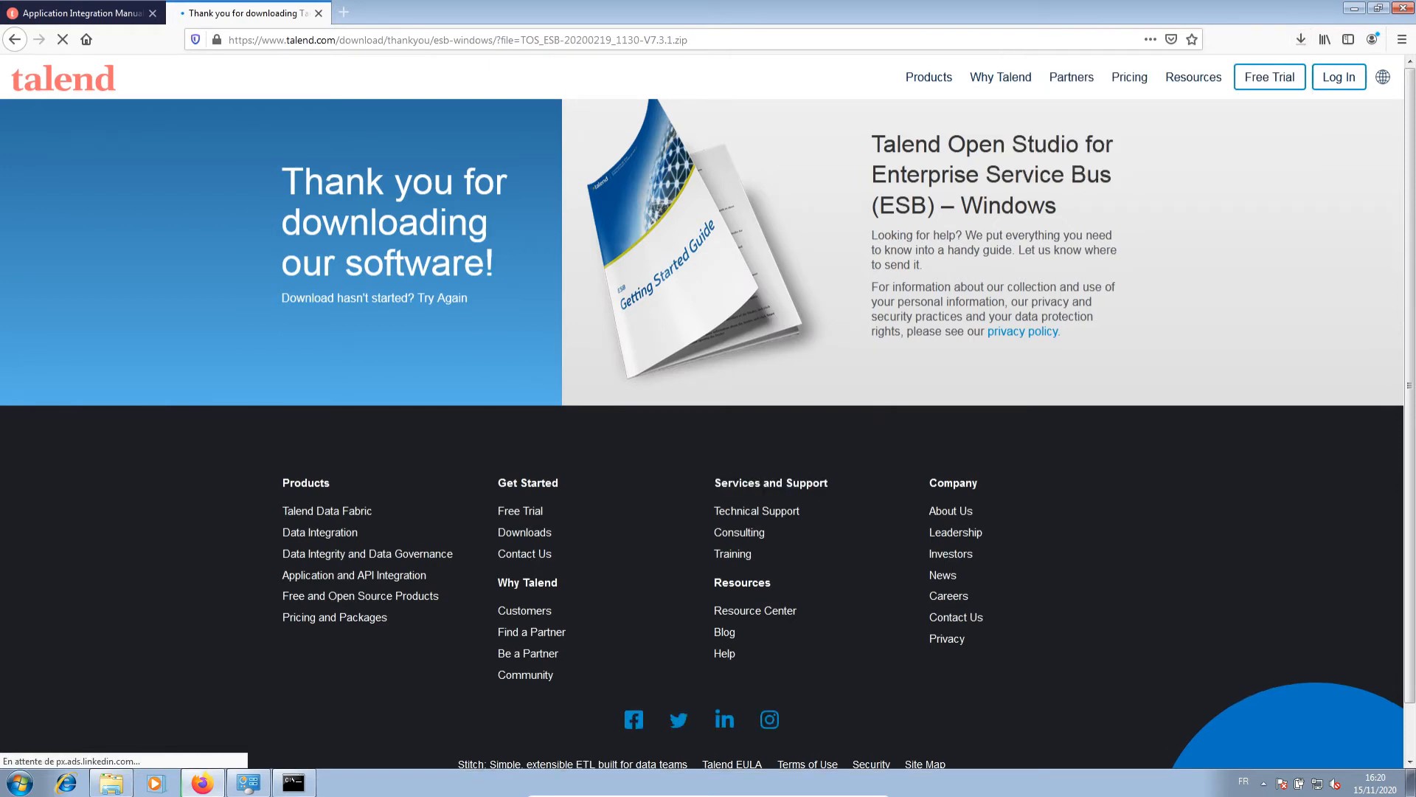
Switch to the Téléchargements folder and extract TOS_ESB-20200219_1130-V7.3.1 with 7-Zip into a folder of the same name.
key(alt+Tab)
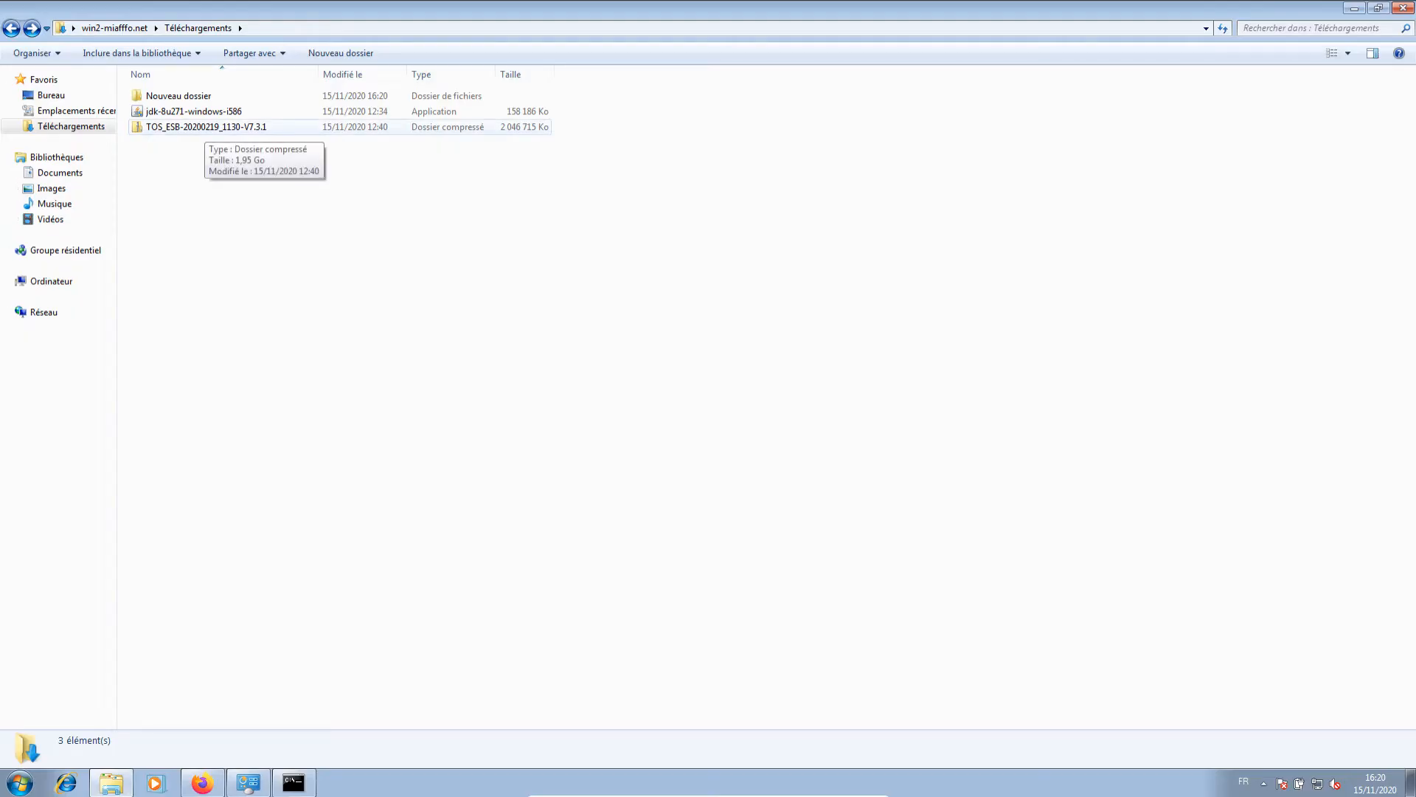
click(205, 128)
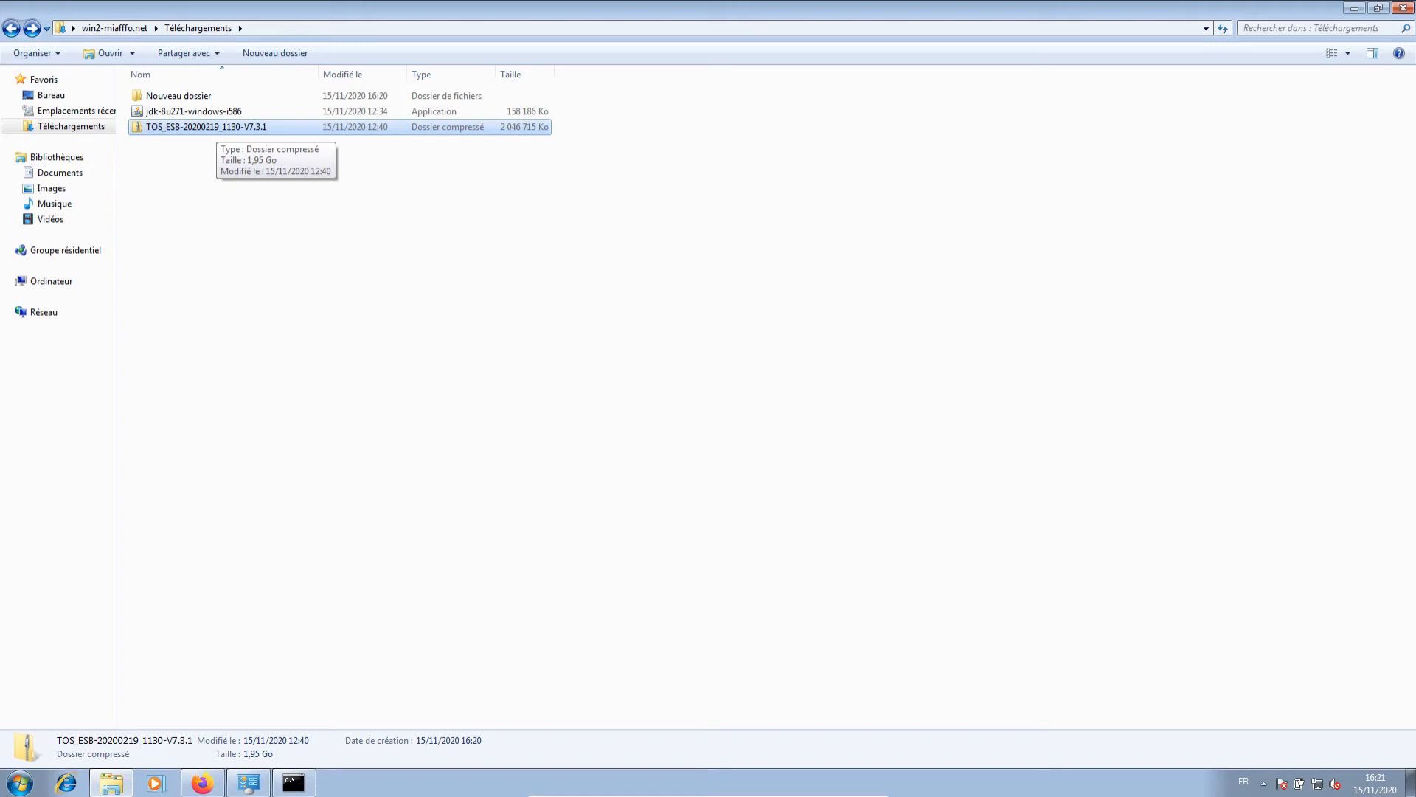
right_click(220, 126)
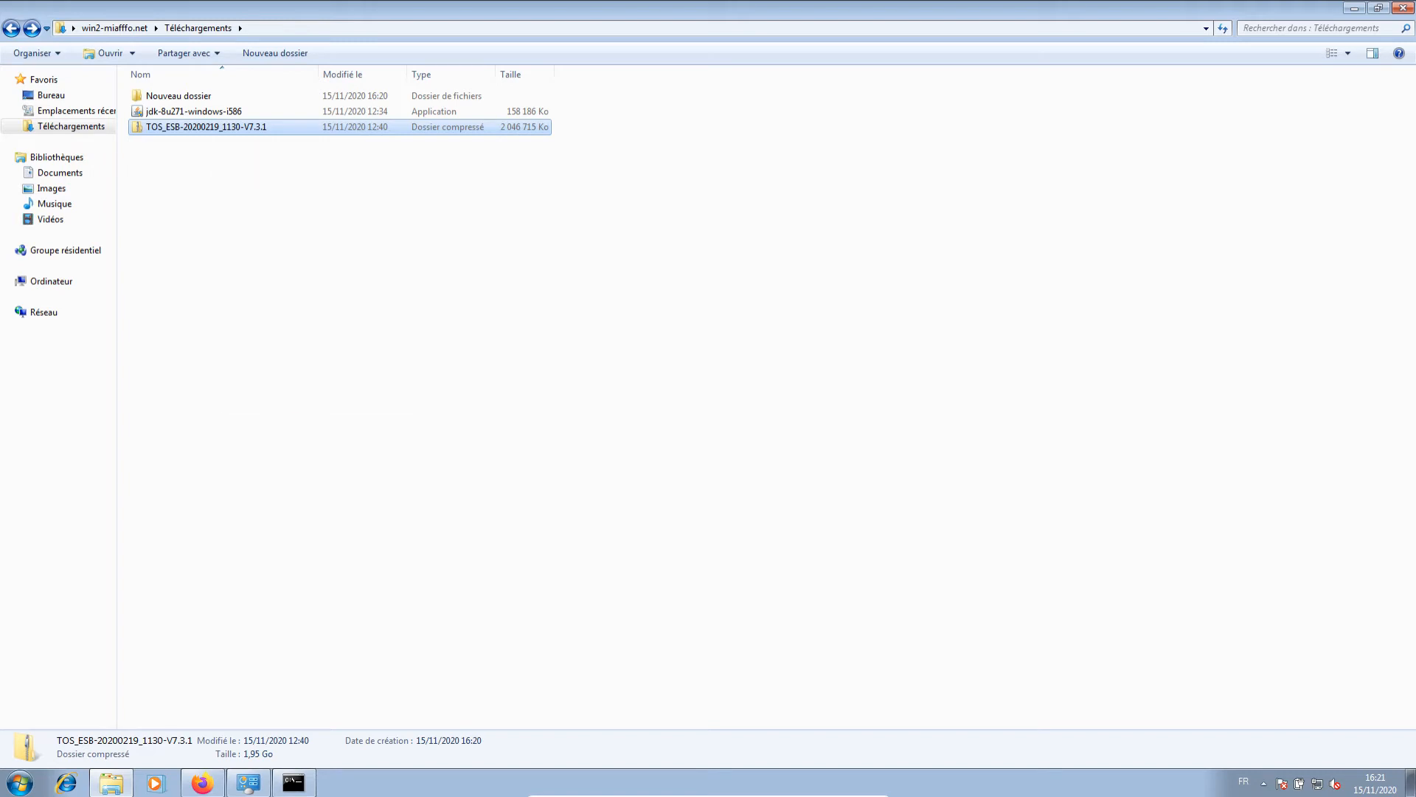
mouse_move(295, 190)
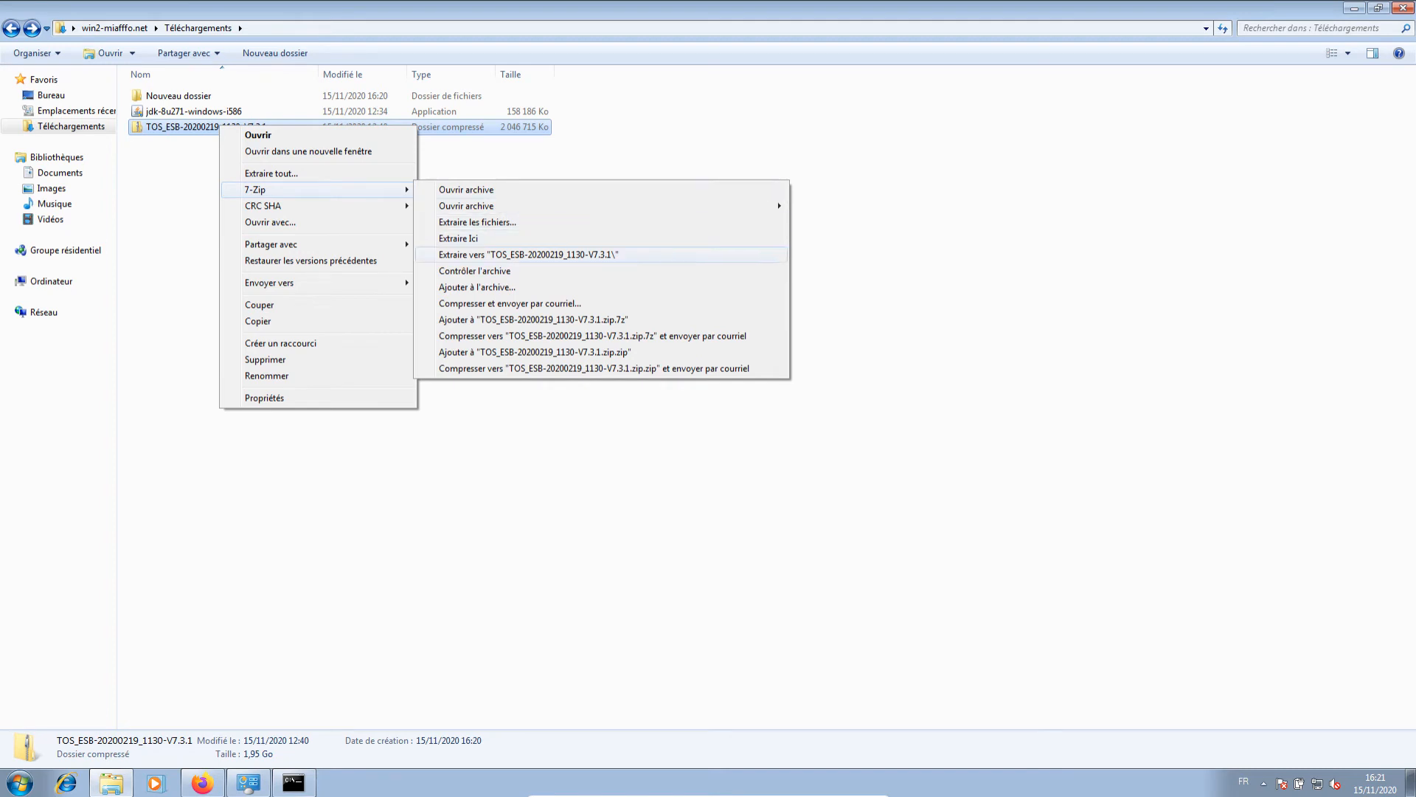
click(529, 254)
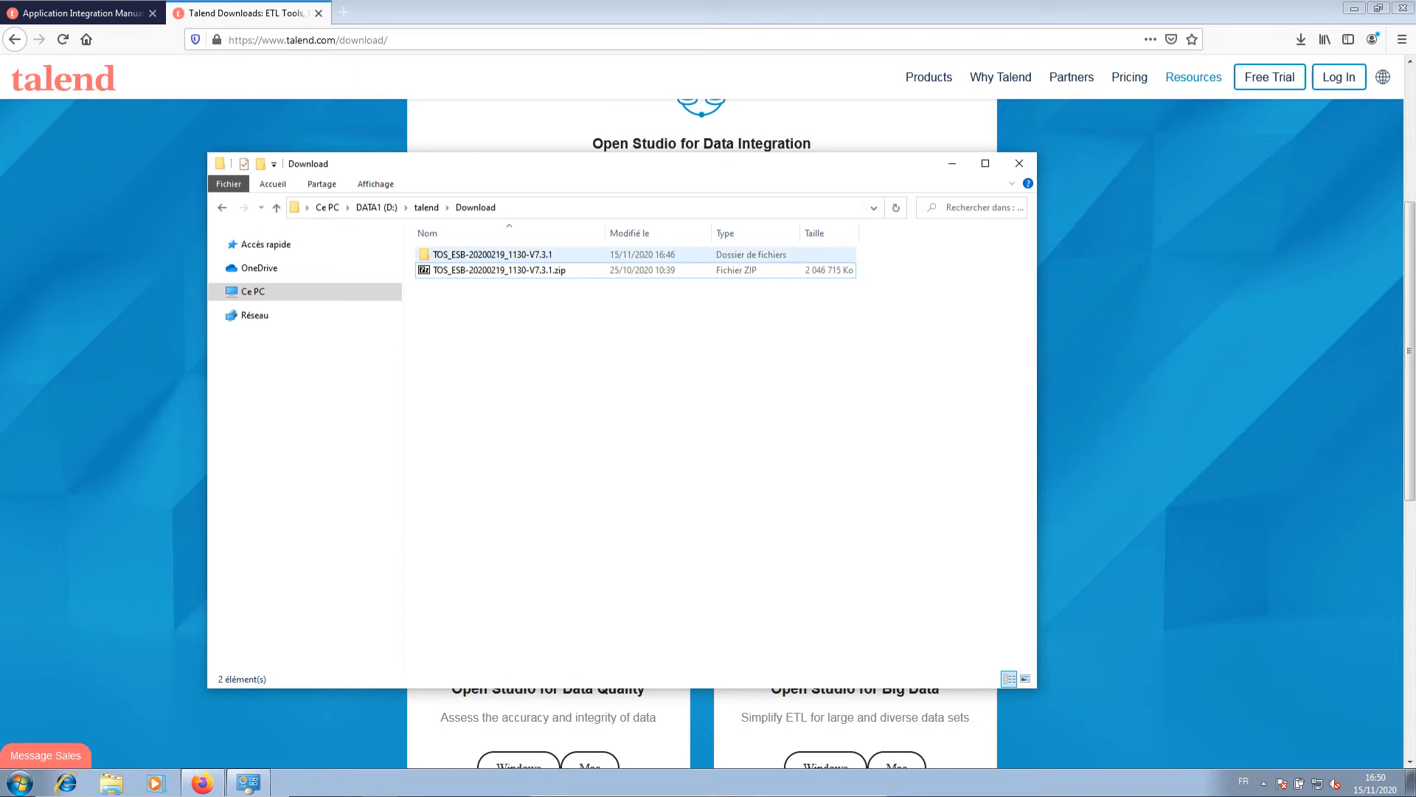
Launch TOS_ESB-win-x86_64.exe from the Studio folder of the extracted archive and accept the licence agreement.
double_click(492, 255)
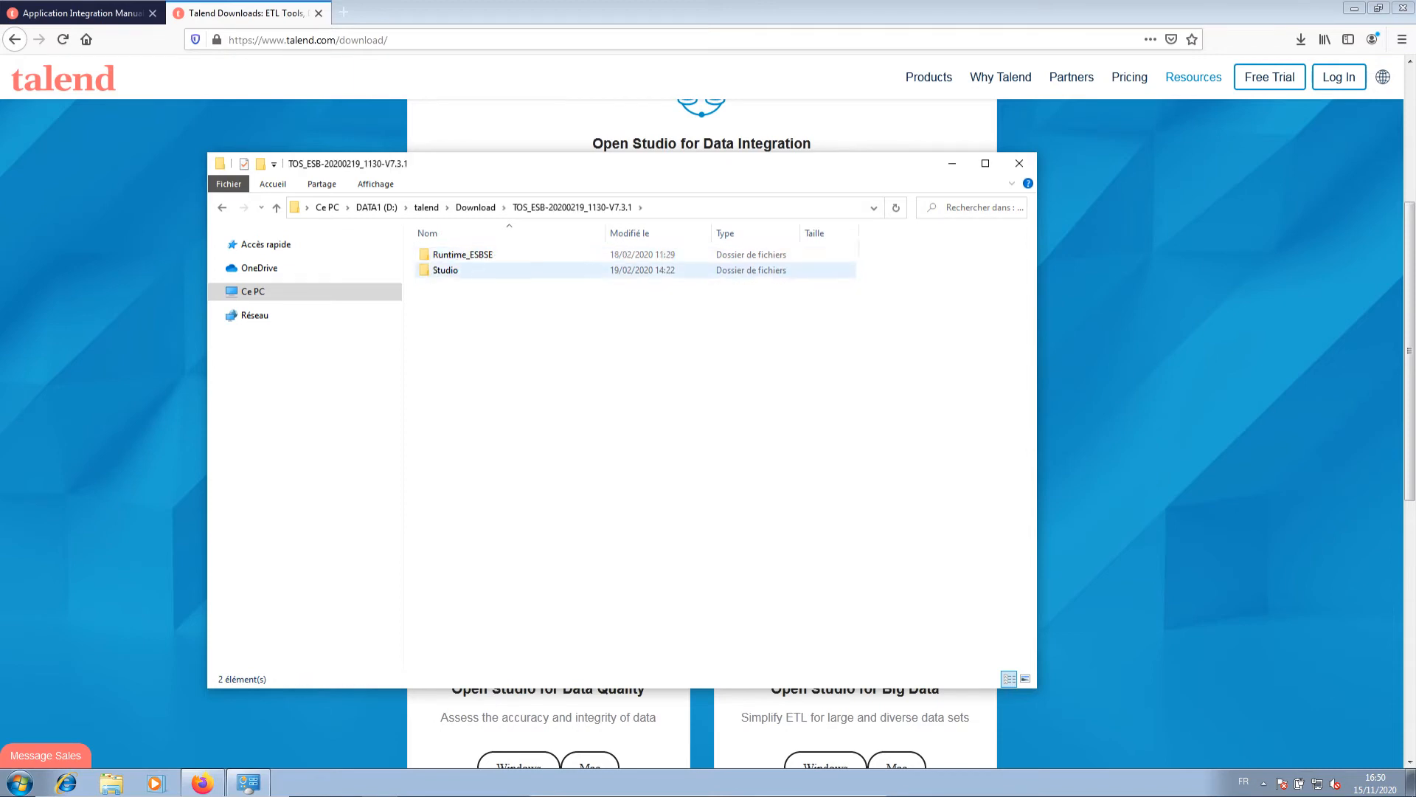
click(446, 270)
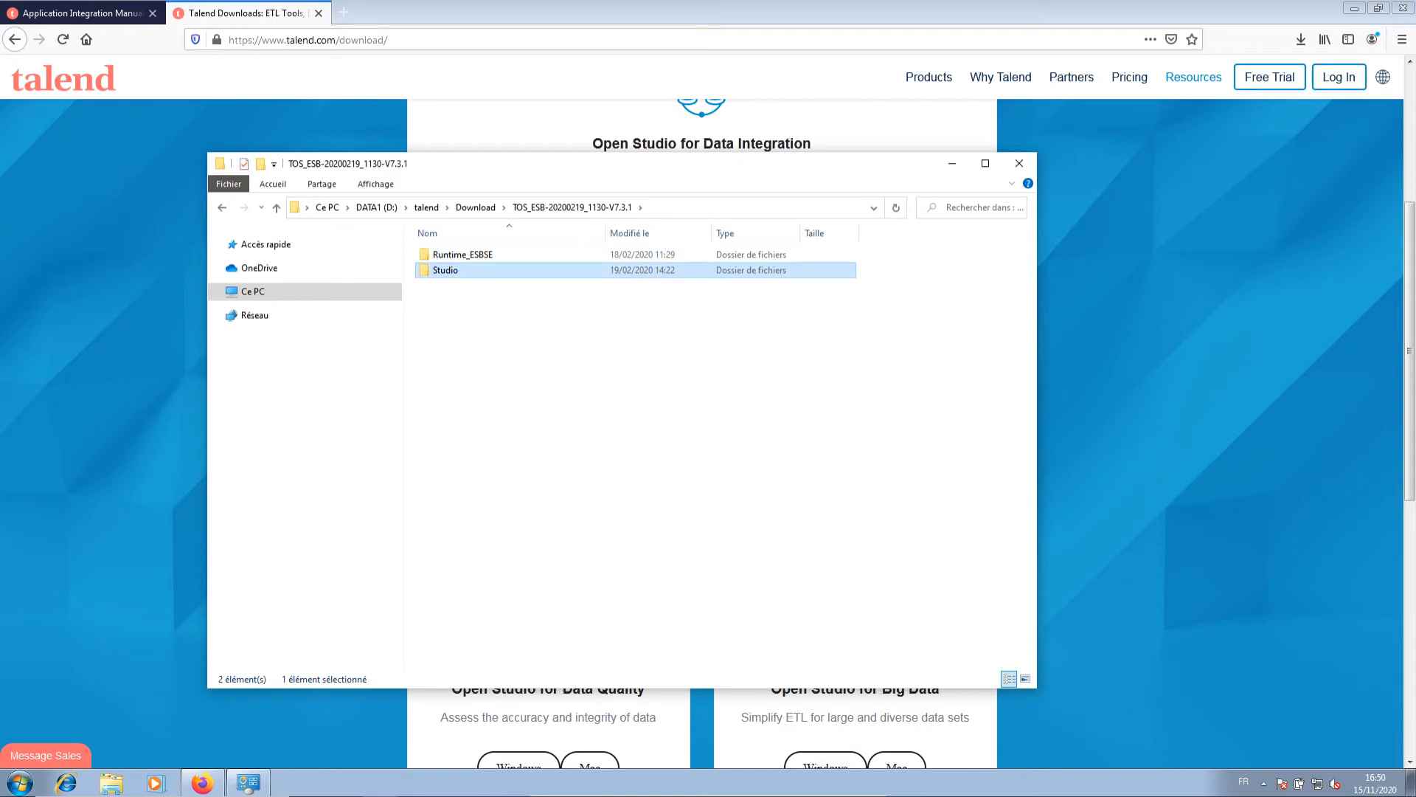
click(462, 255)
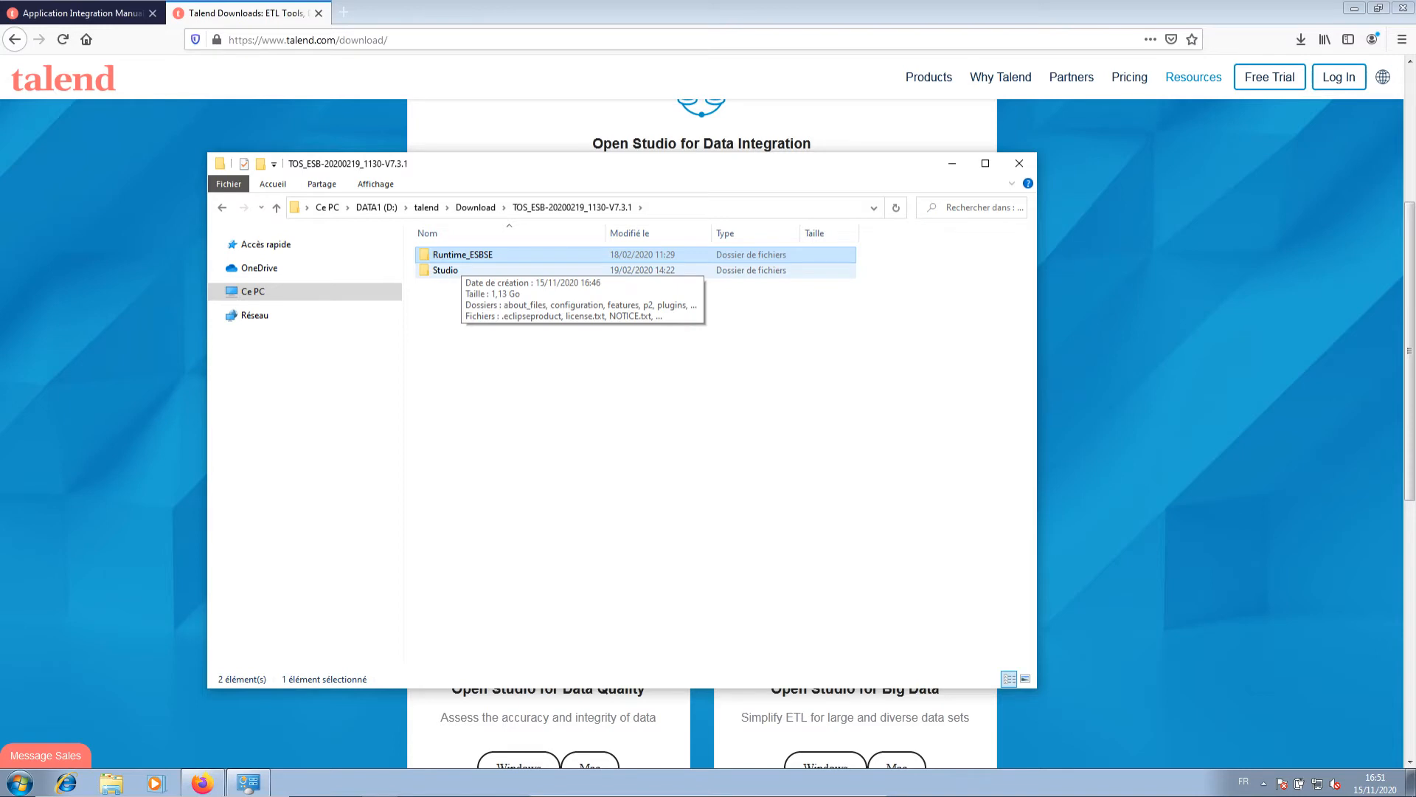
double_click(446, 270)
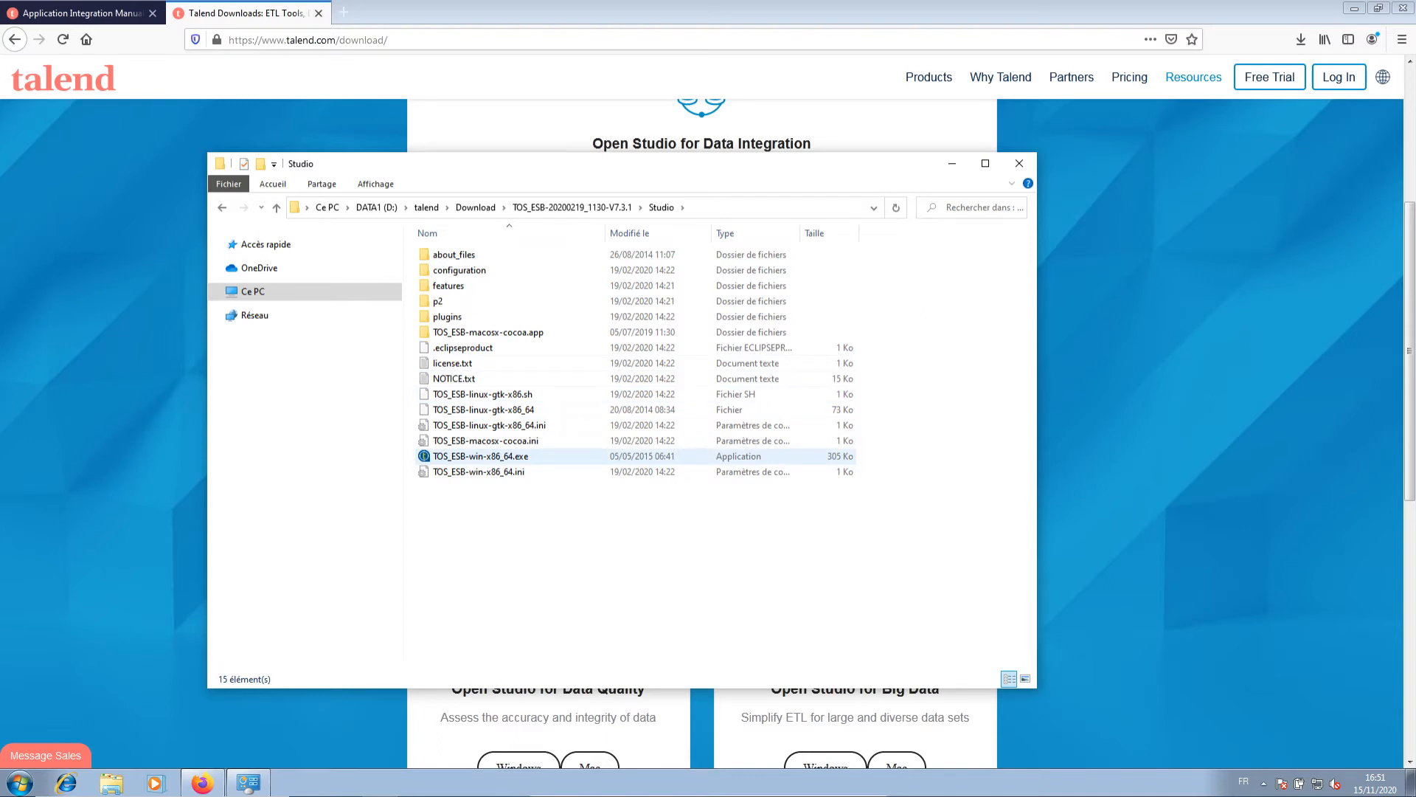
click(521, 457)
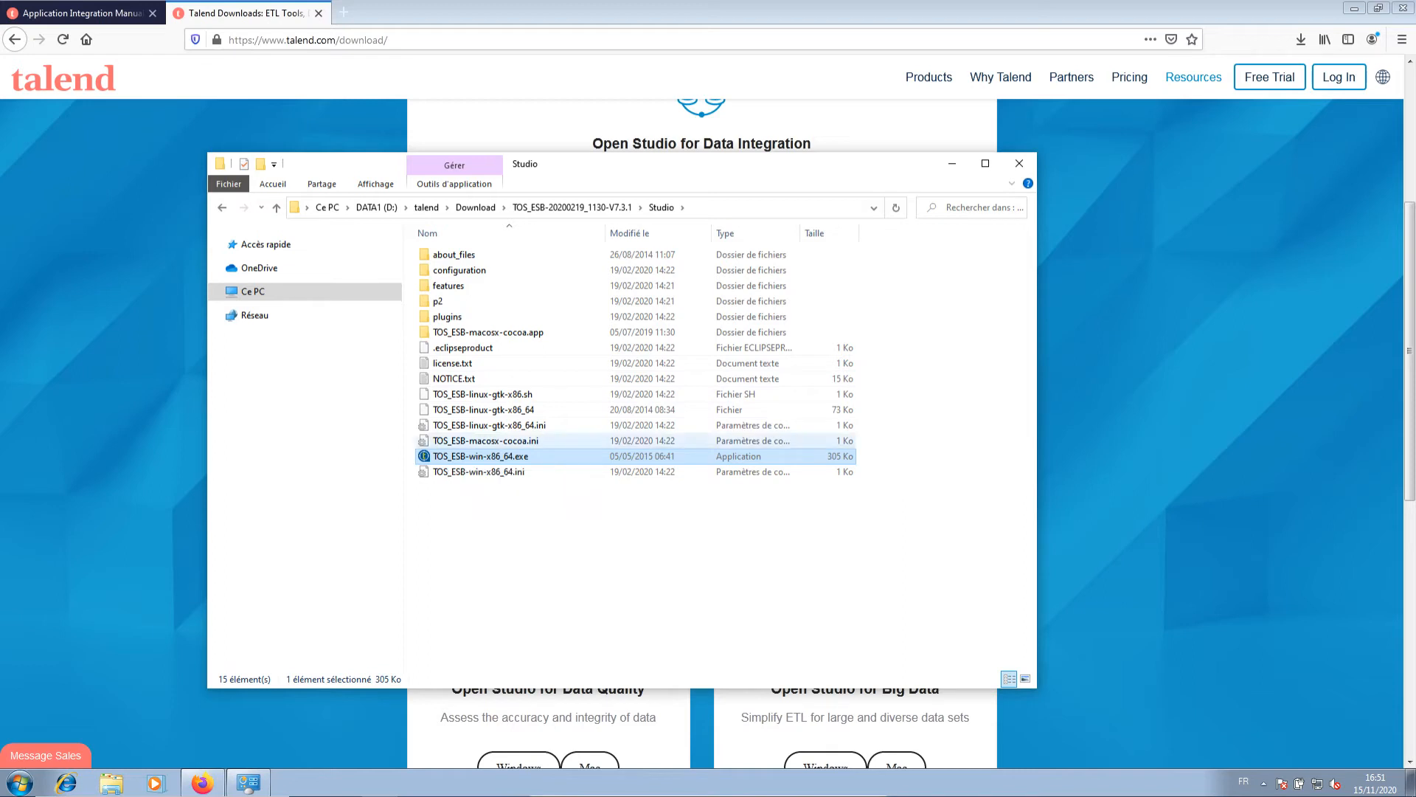
double_click(481, 456)
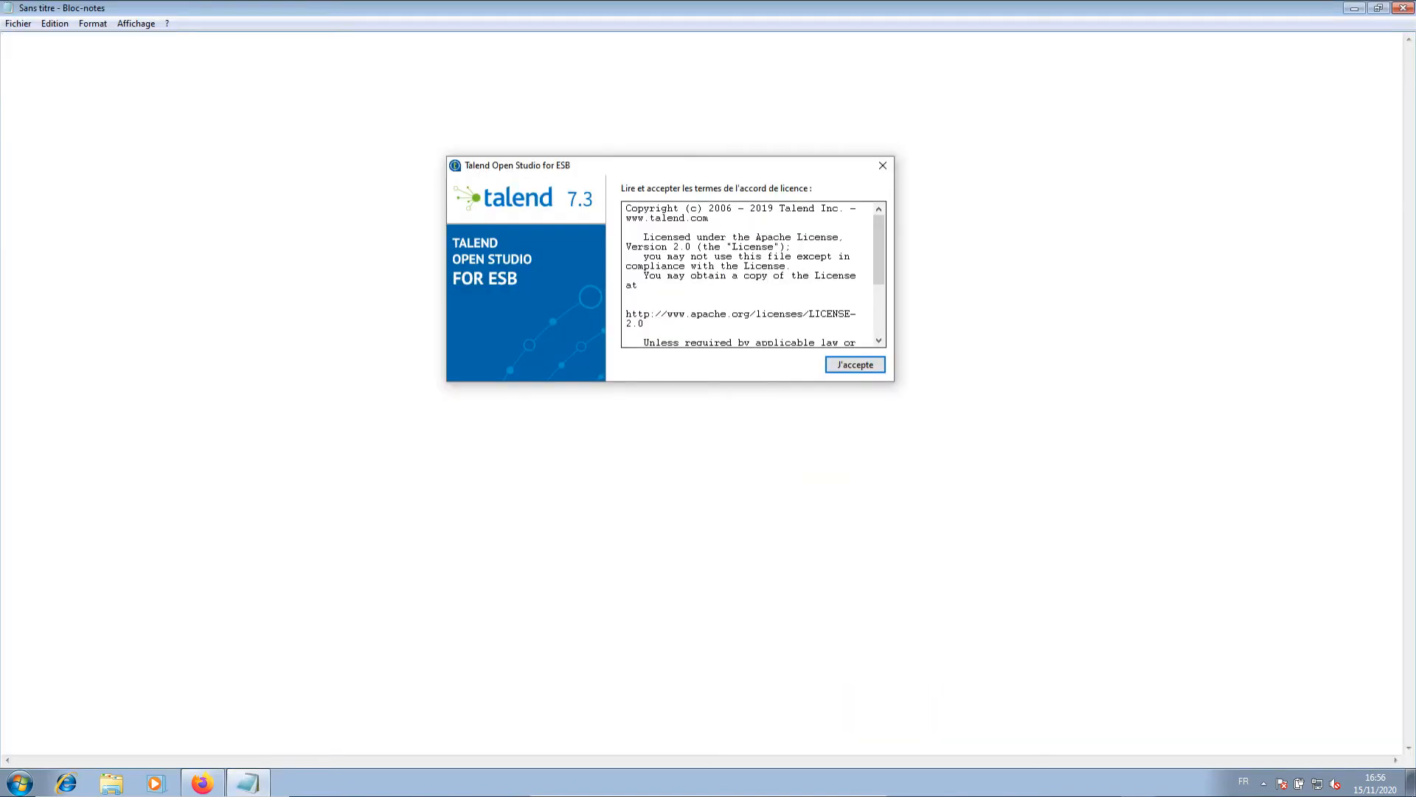
mouse_move(878, 249)
mouse_down()
mouse_move(879, 297)
mouse_move(879, 250)
mouse_up()
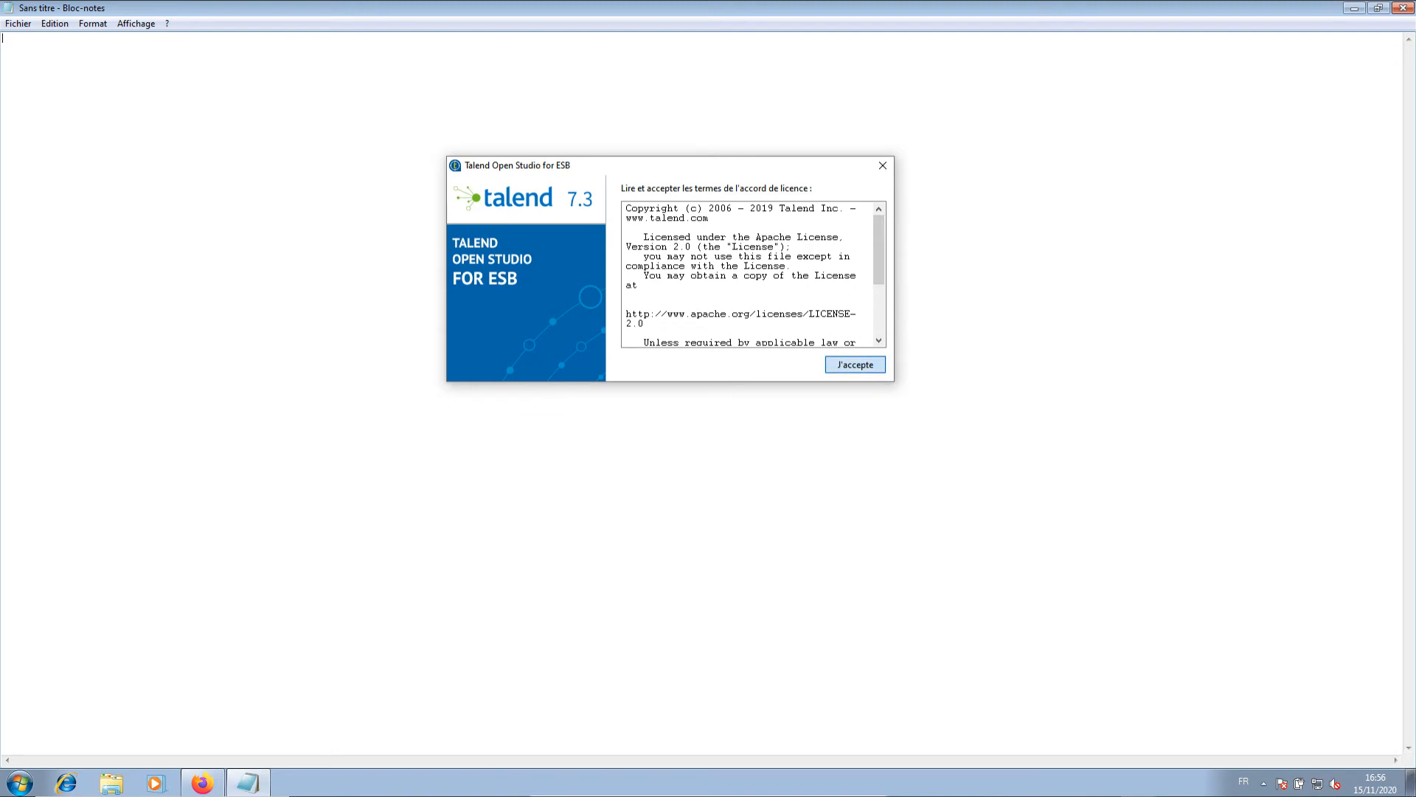
click(855, 364)
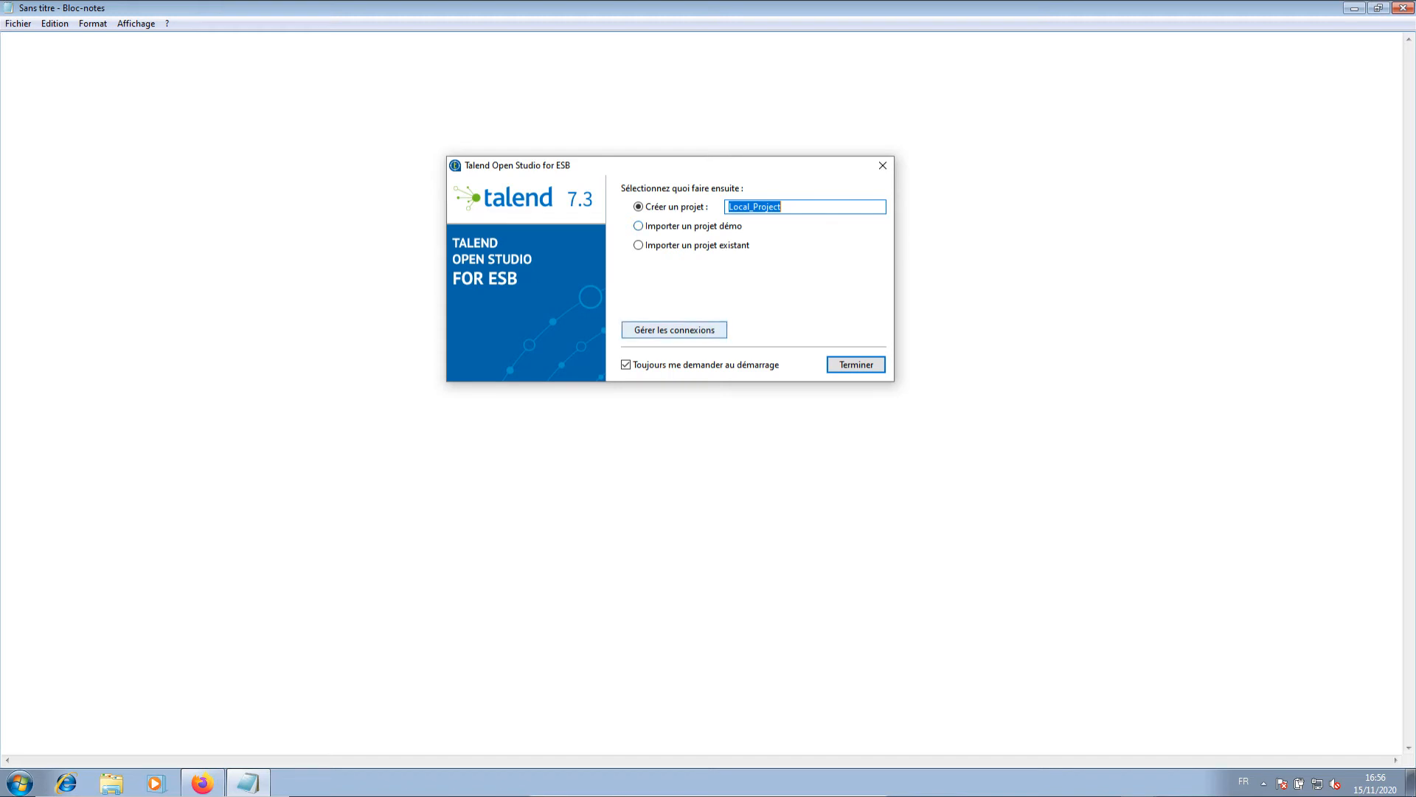
Examine the local connection's workspace path in the connection management dialog and close the dialog.
click(674, 330)
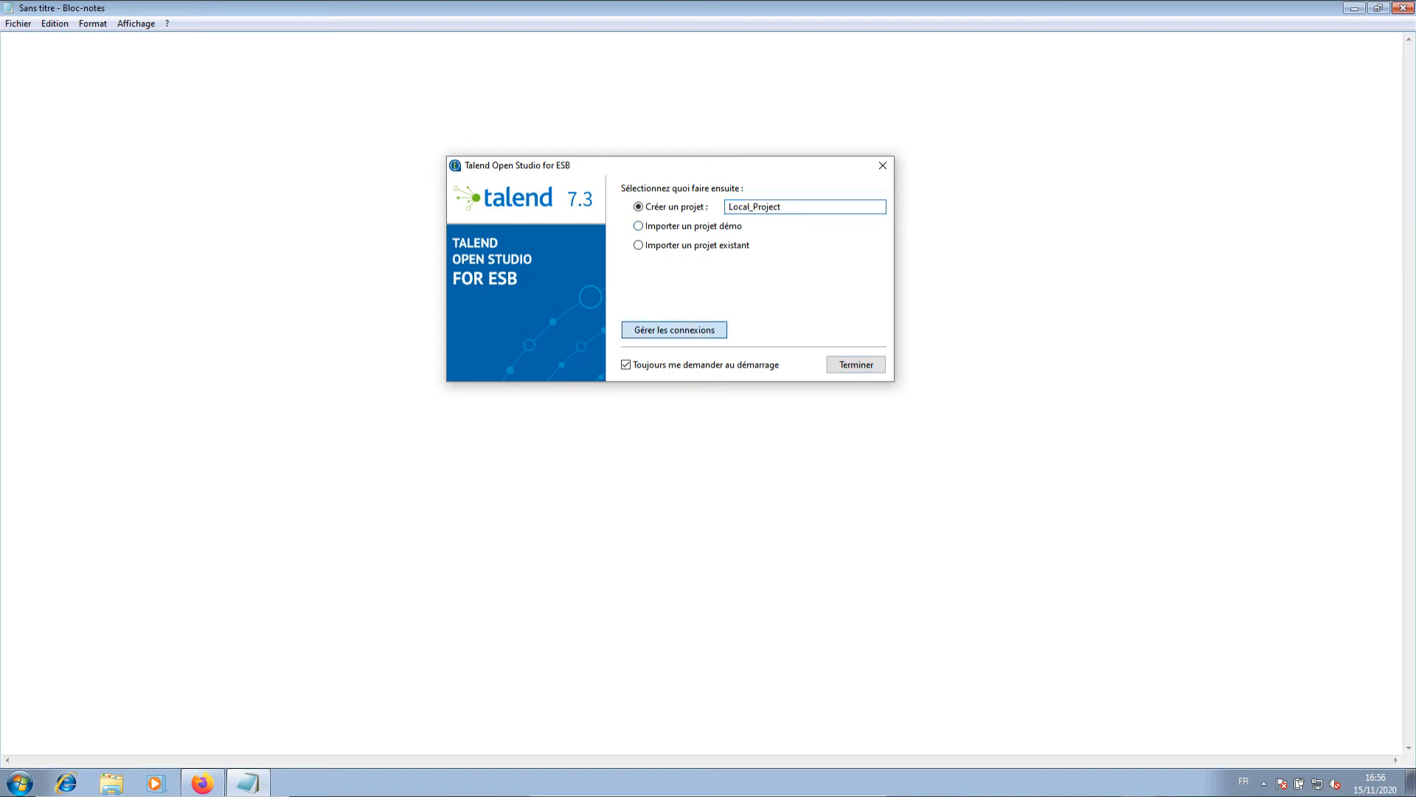
drag(652, 31, 682, 142)
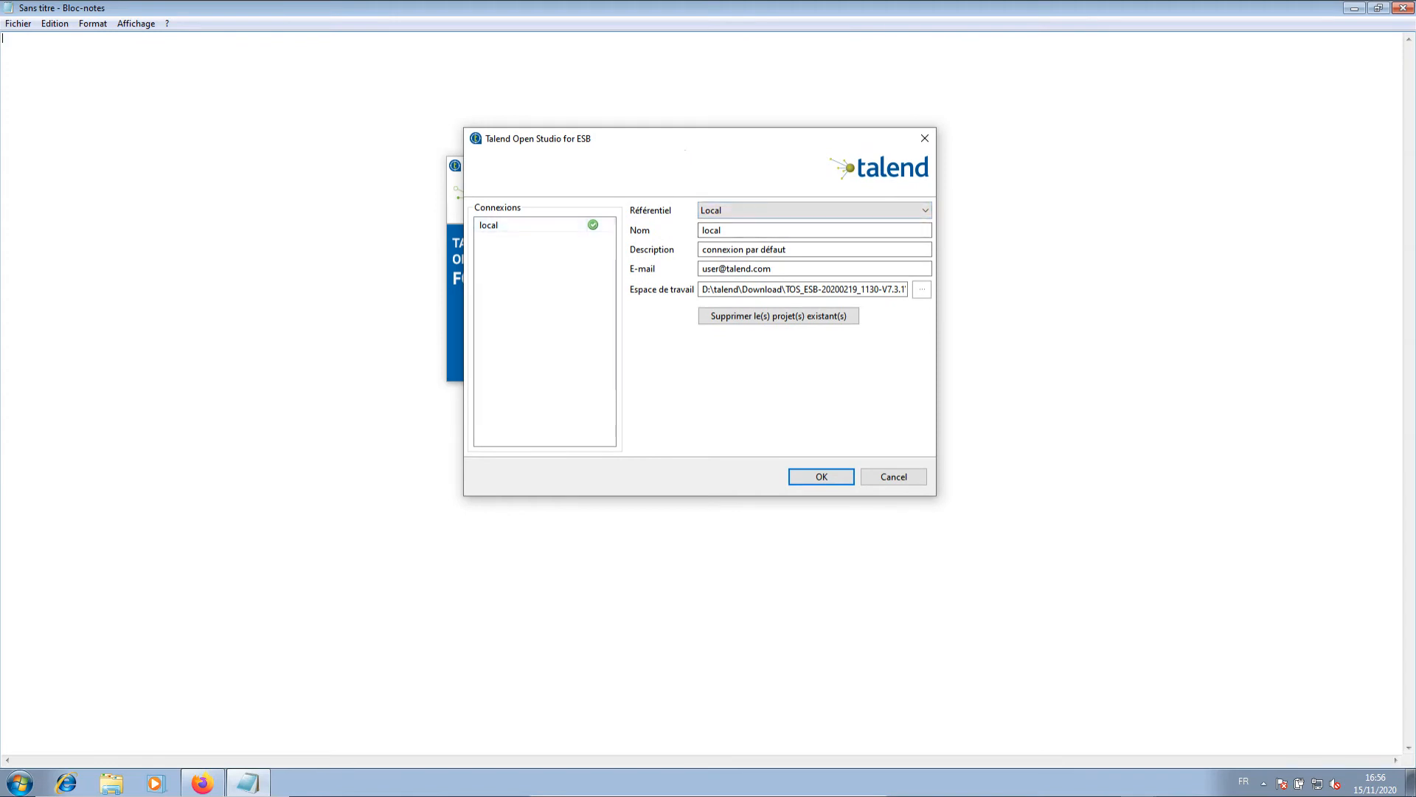
drag(785, 290, 892, 289)
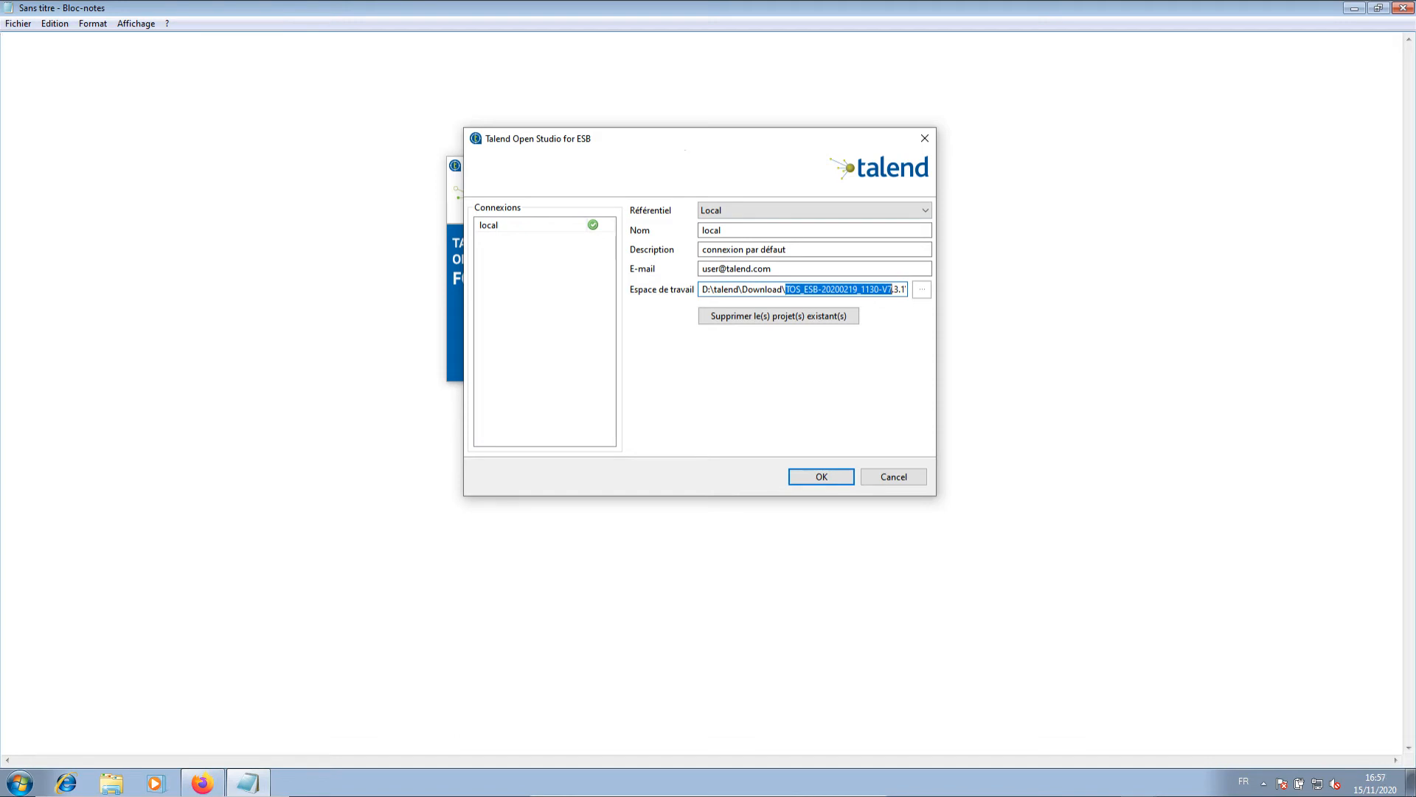
click(882, 289)
key(Return)
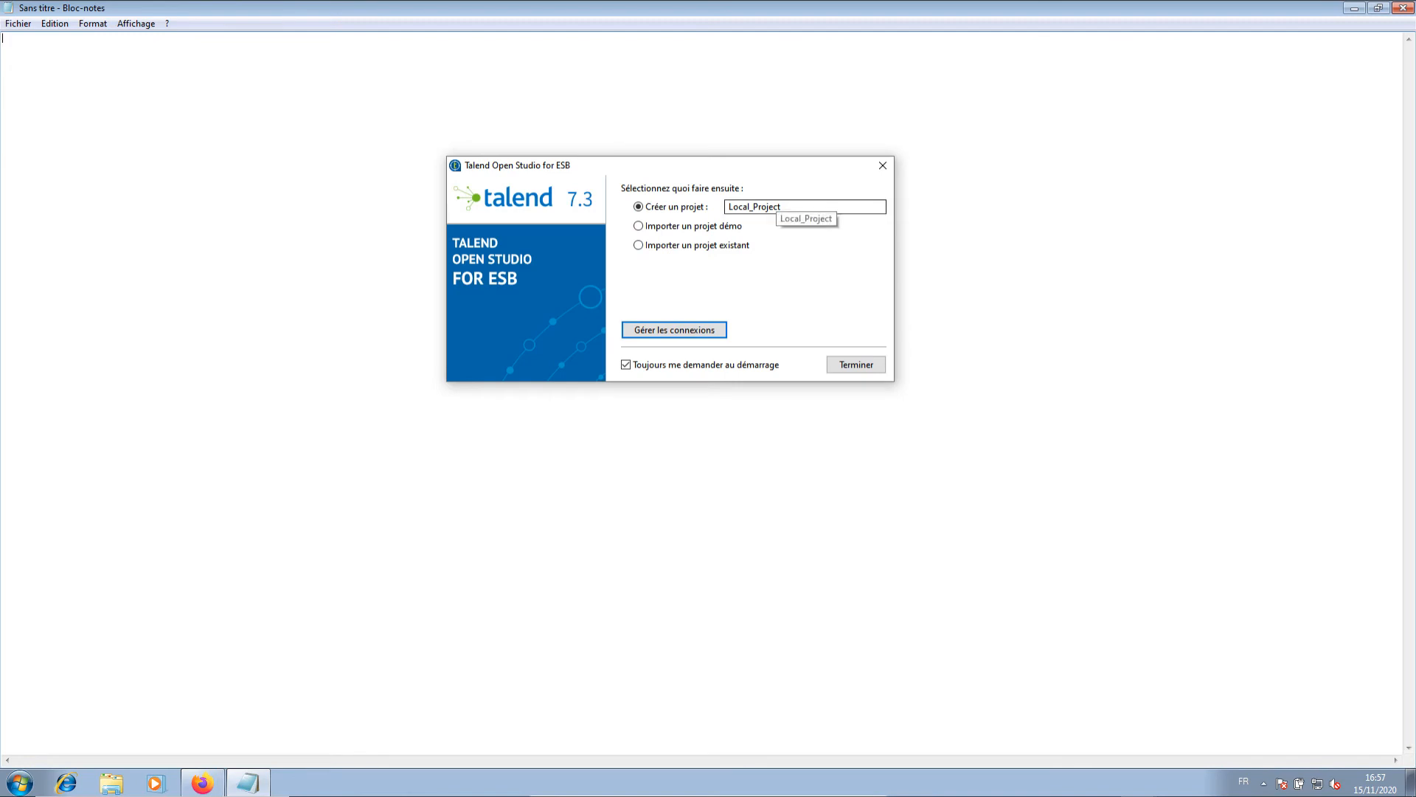
Create a project named Local_Project_DMI_TUTO and allow the application through the Windows Defender firewall on public networks.
click(783, 206)
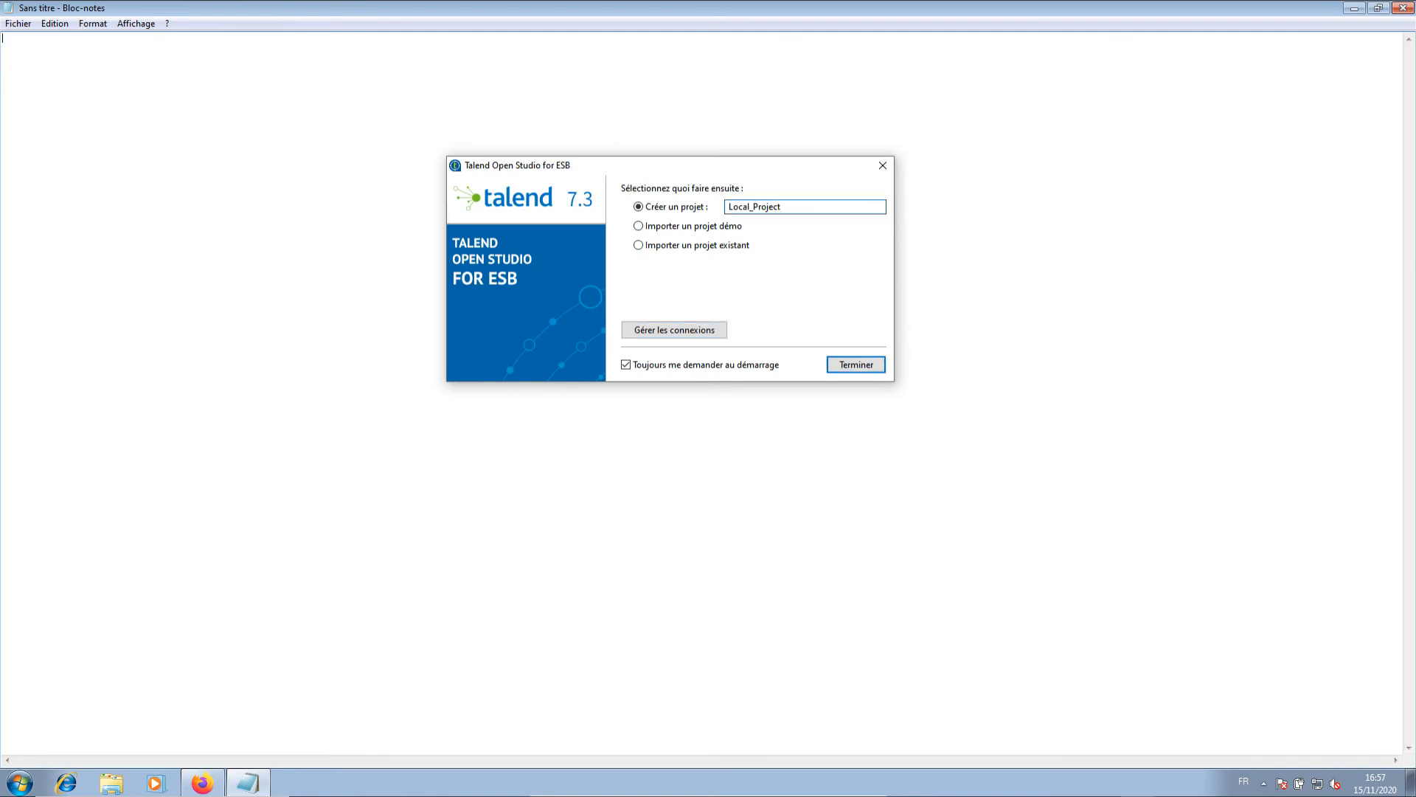
text(_)
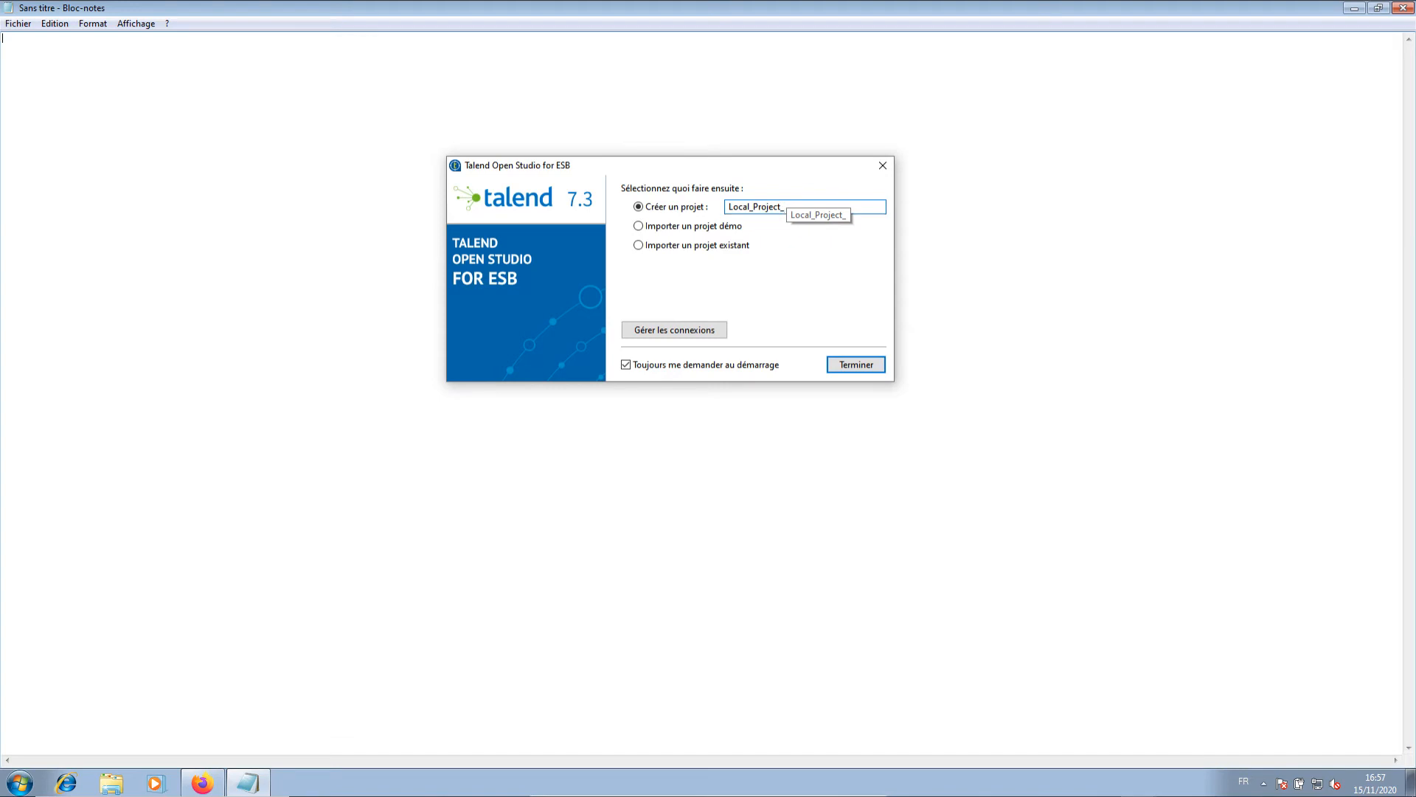
text(DMI_TUTO)
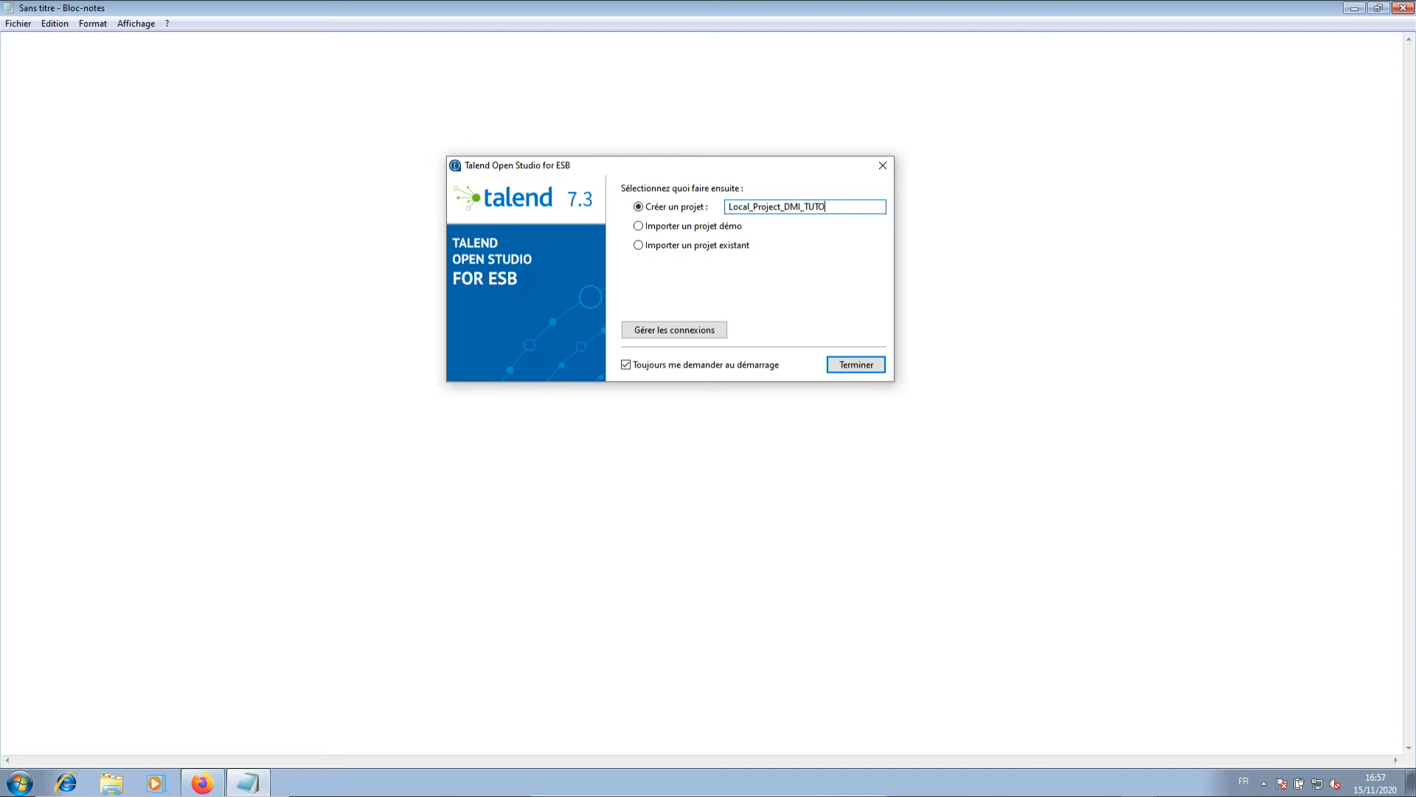
click(856, 365)
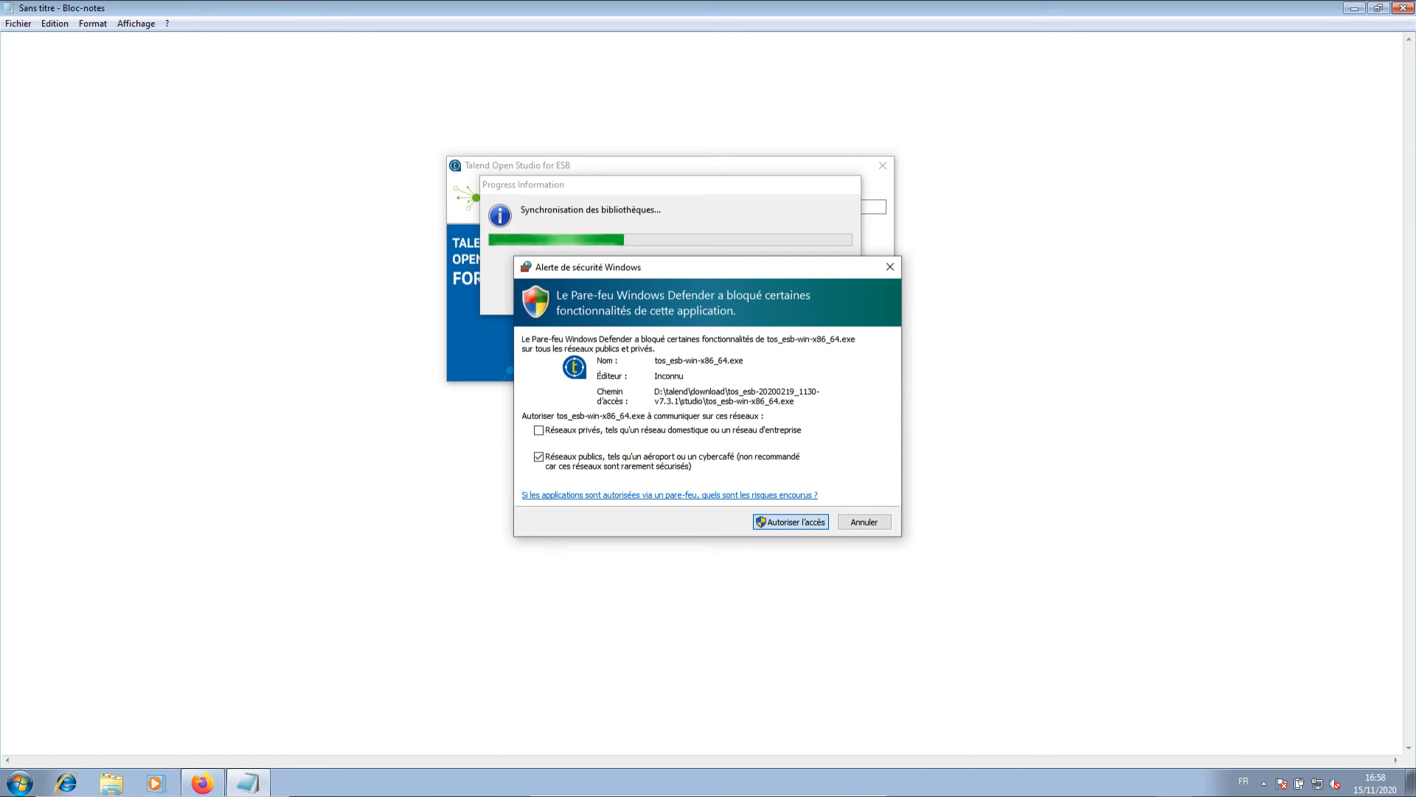
click(791, 522)
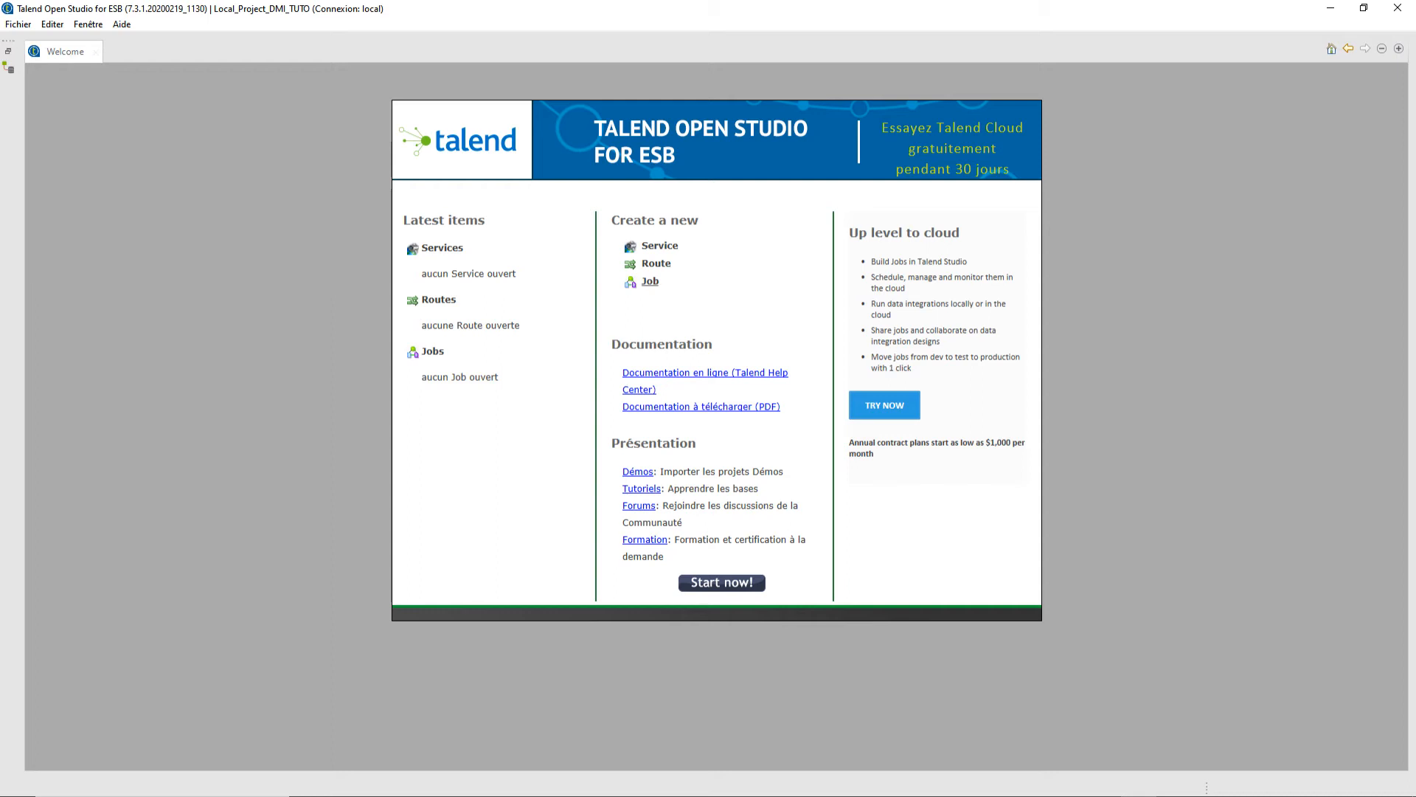
Start a new Job from the welcome page and name it Bonjour_Le_Monde.
click(650, 281)
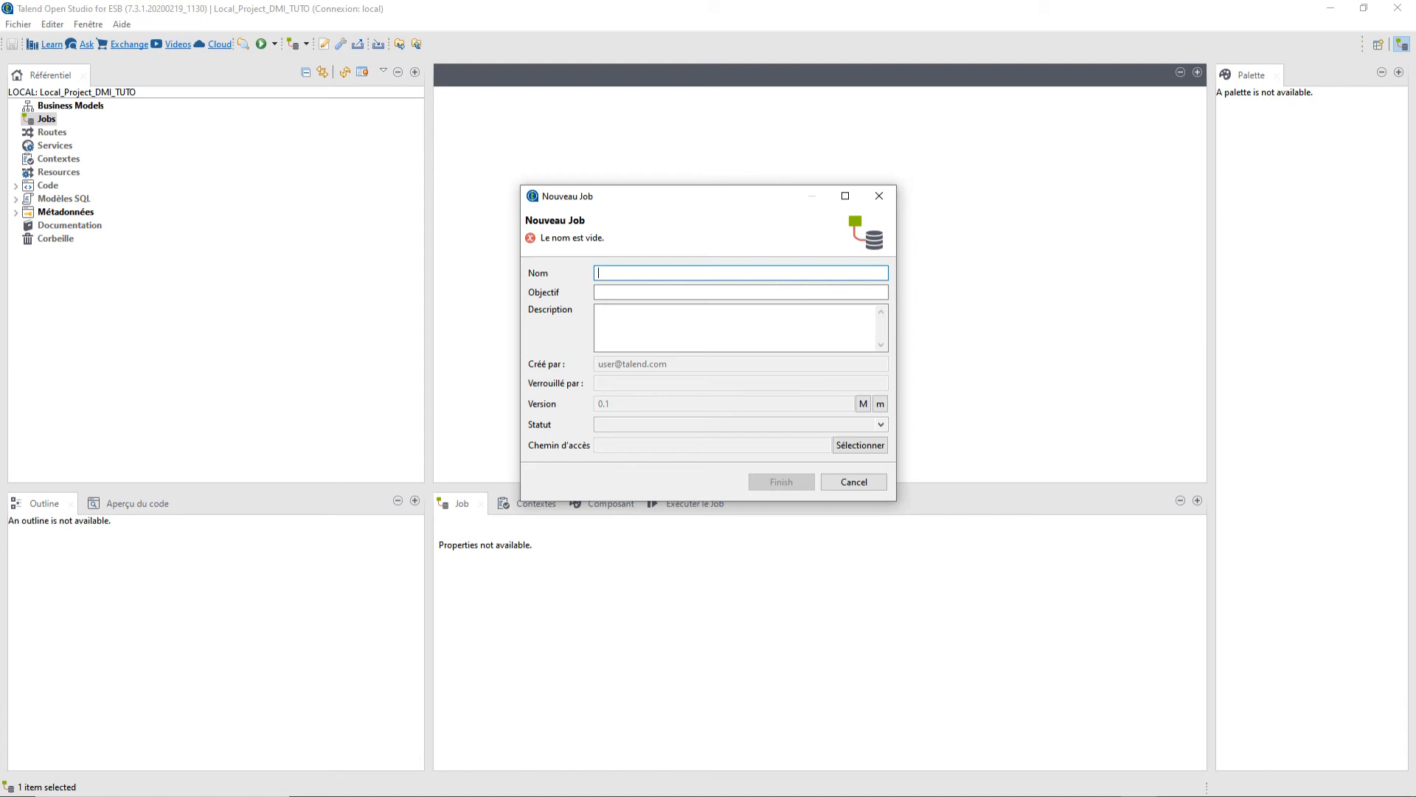
text(bonj)
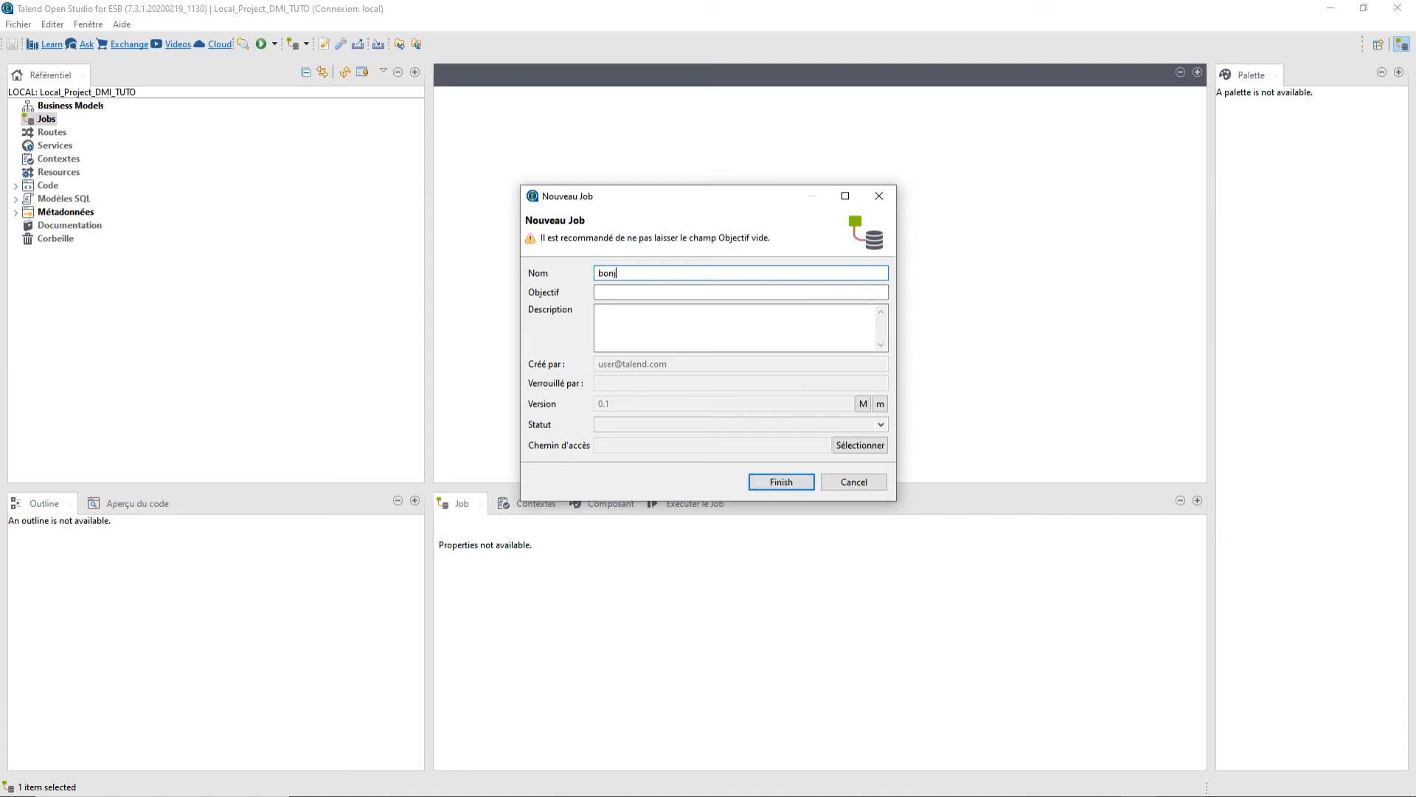
text(our_Le_Monde)
click(649, 292)
click(599, 273)
drag(598, 273, 610, 273)
text(D)
key(BackSpace)
text(B)
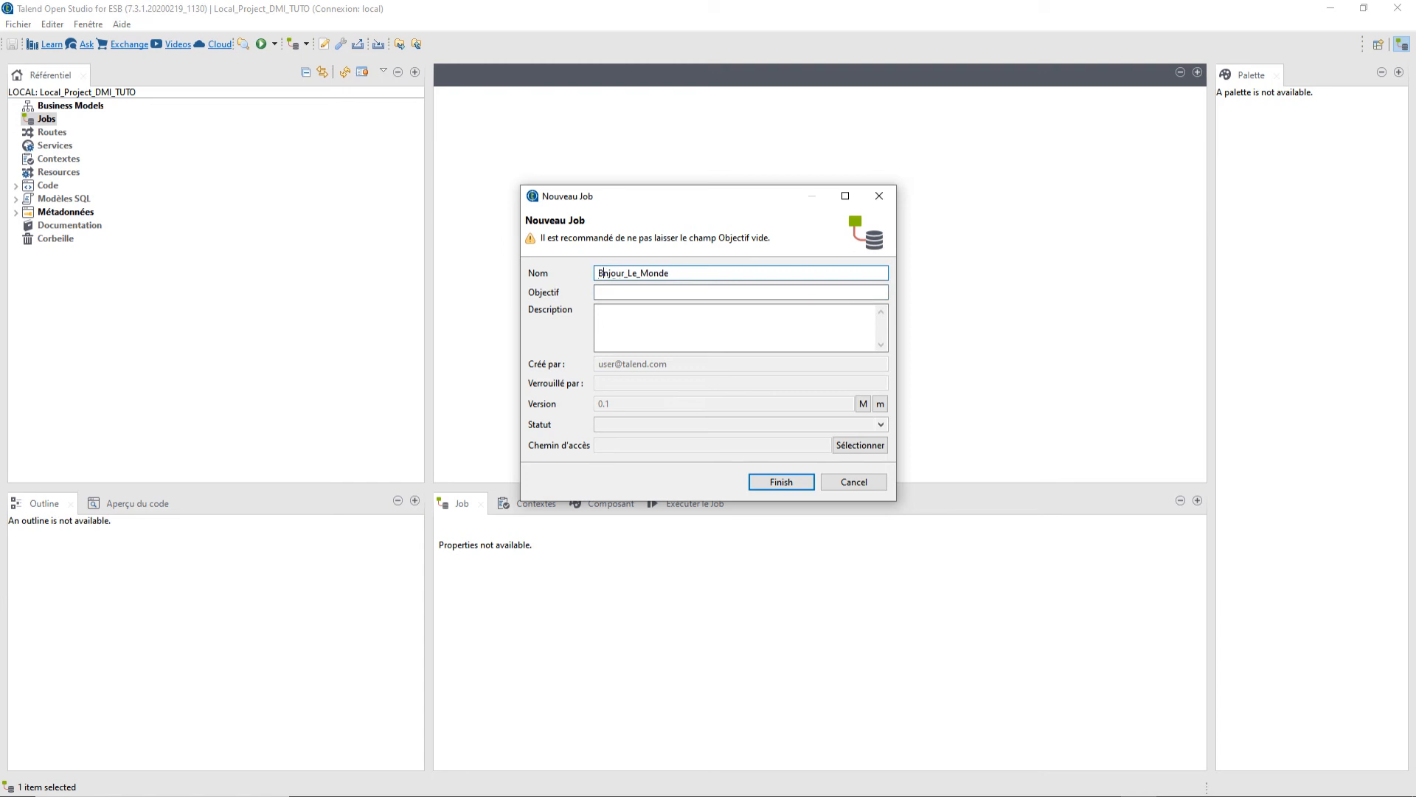
text(on)
Set the Job's objective to "Premier job Talend" and its description to "premier Job pour dire Bonjour le monde", and create it.
key(Tab)
text(Bonjour)
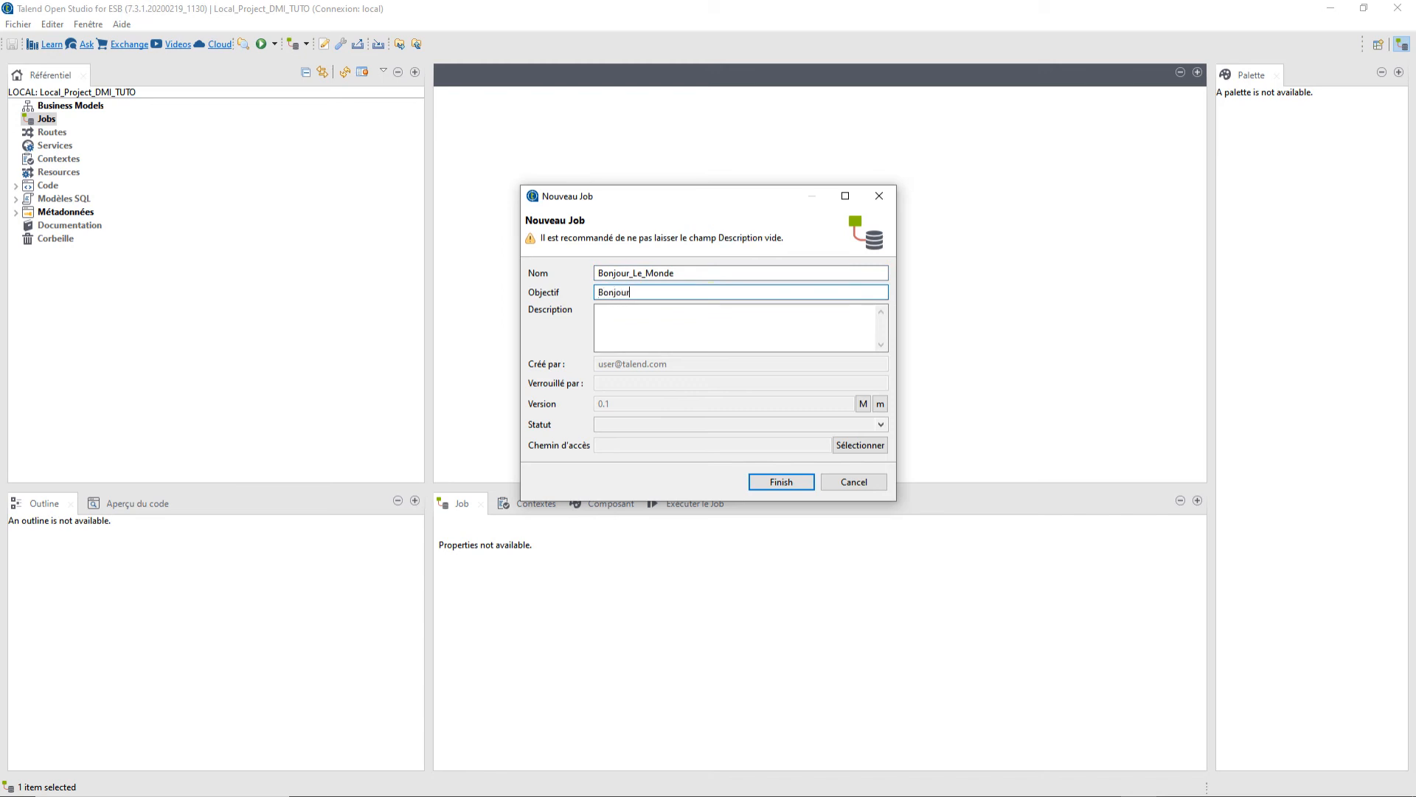
key(BackSpace)
key(BackSpace)
key(BackSpace)
key(BackSpace)
key(BackSpace)
key(BackSpace)
key(BackSpace)
text(D)
key(BackSpace)
text(Premier job Talend)
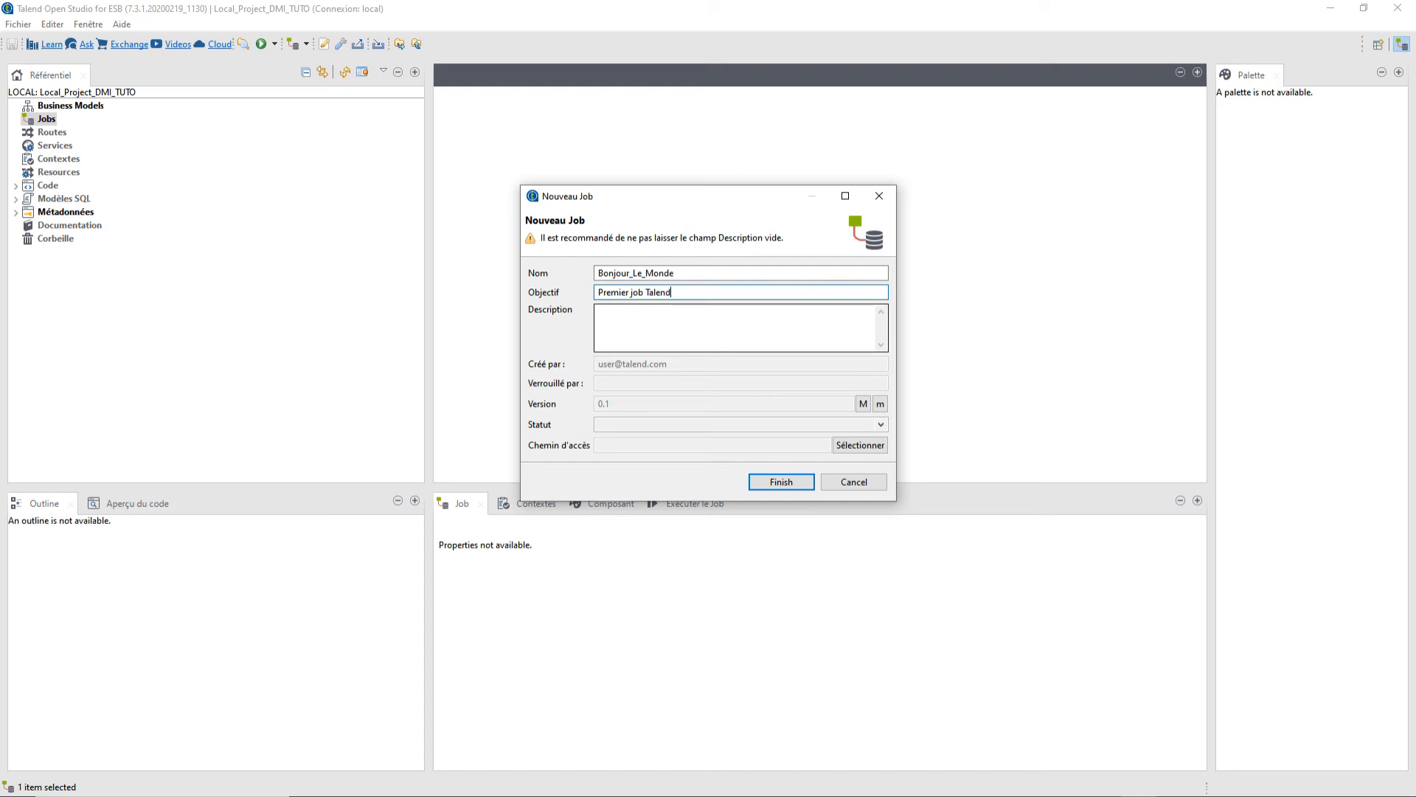
click(694, 325)
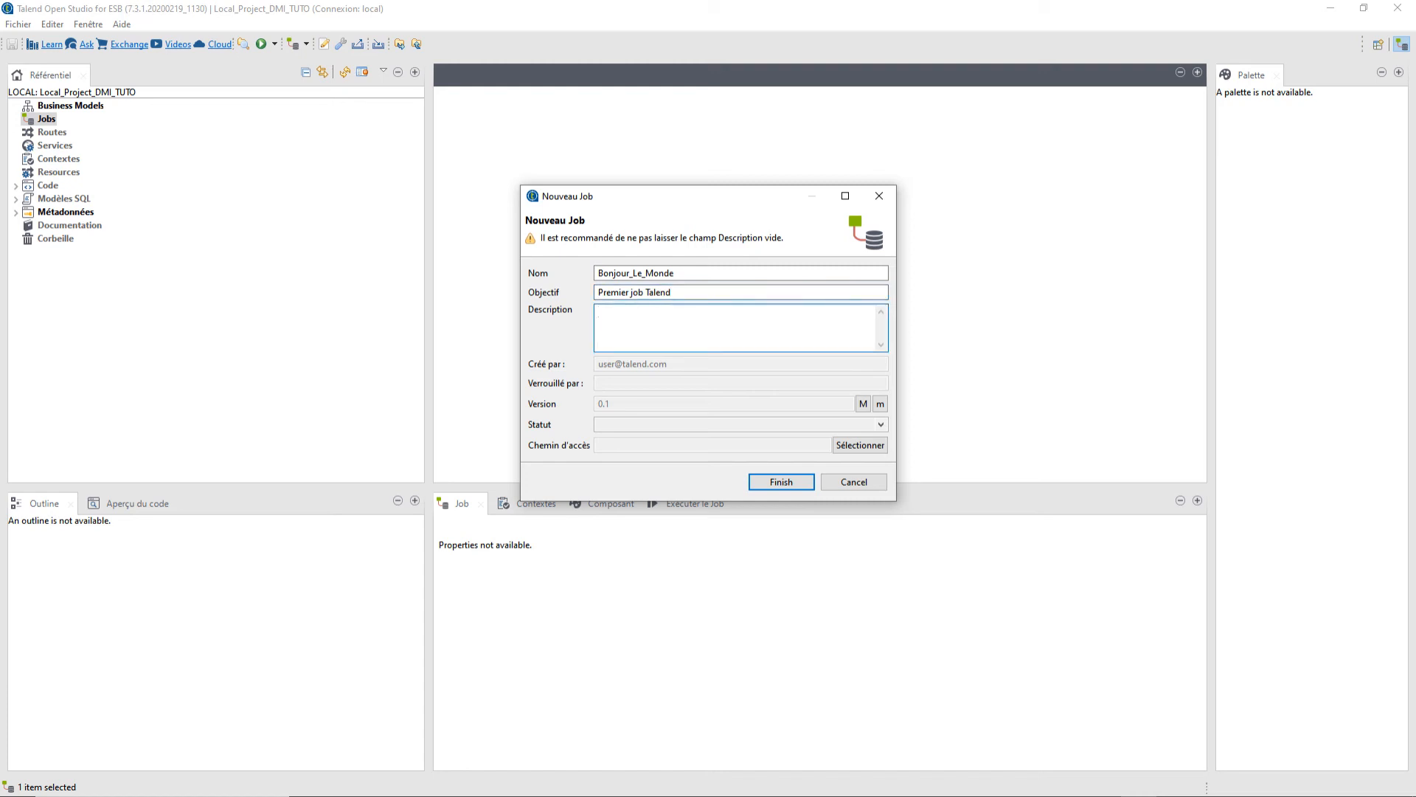
text(premier Job pour dire Bonjour le monde)
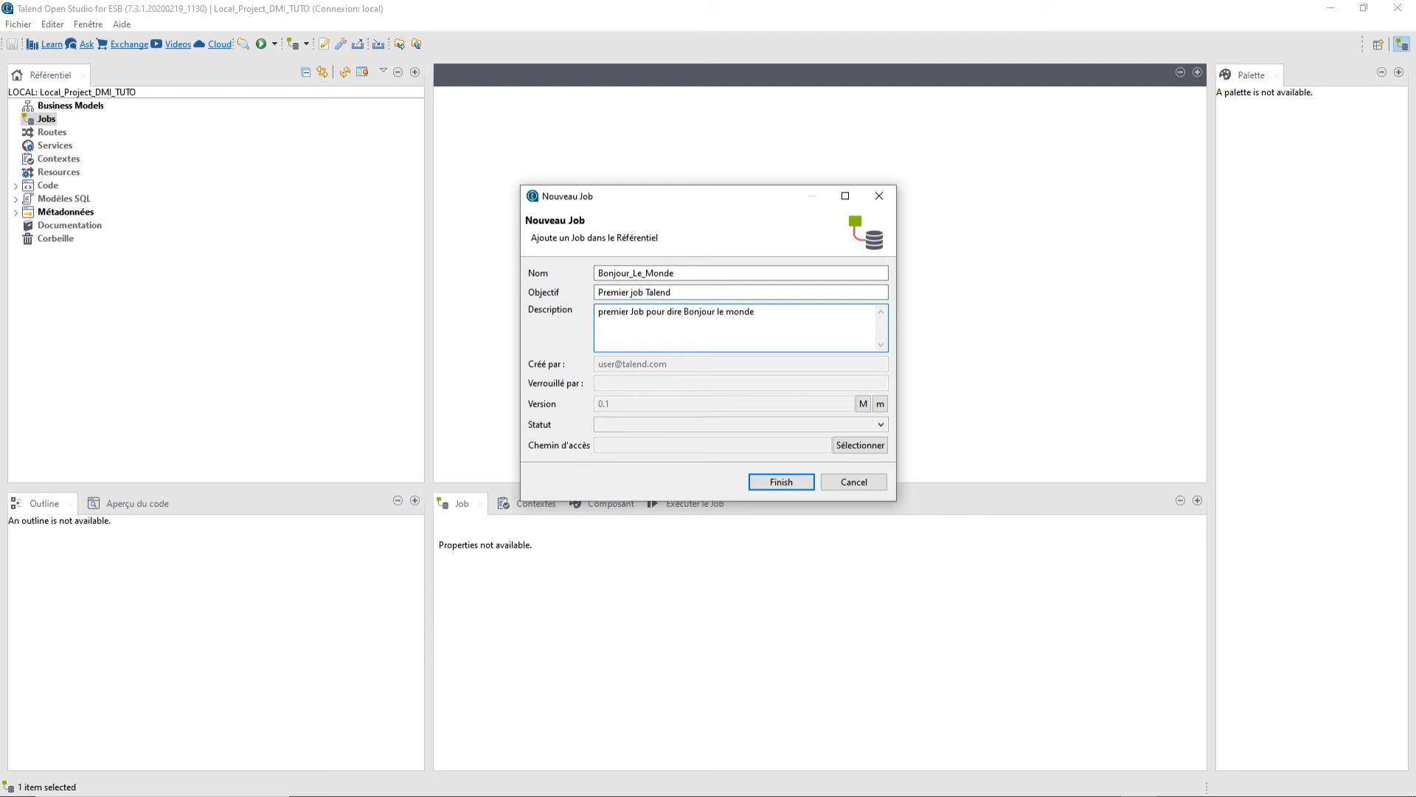
click(781, 482)
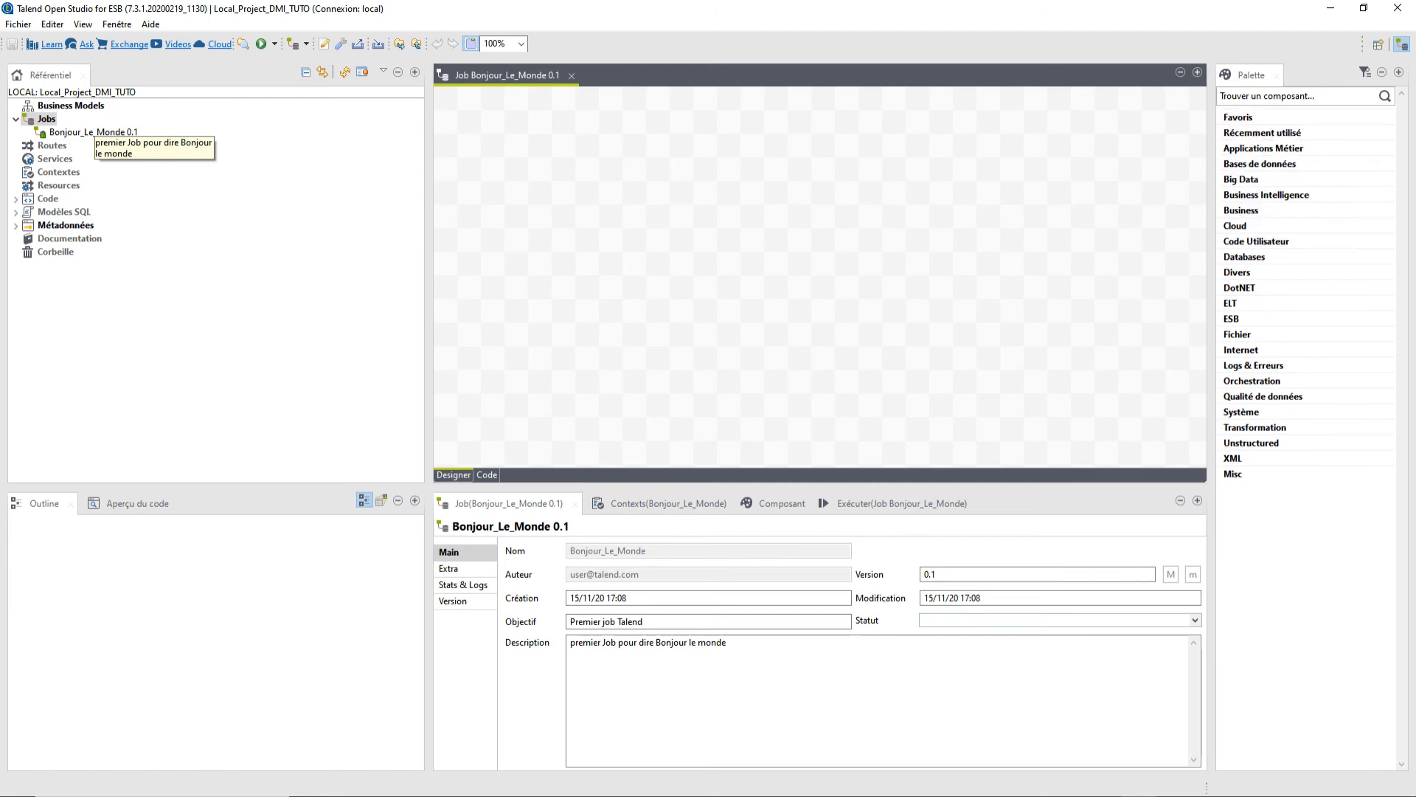
Try to add a tMsgBox component on the Bonjour_Le_Monde design canvas by searching for "tms".
right_click(635, 161)
key(Escape)
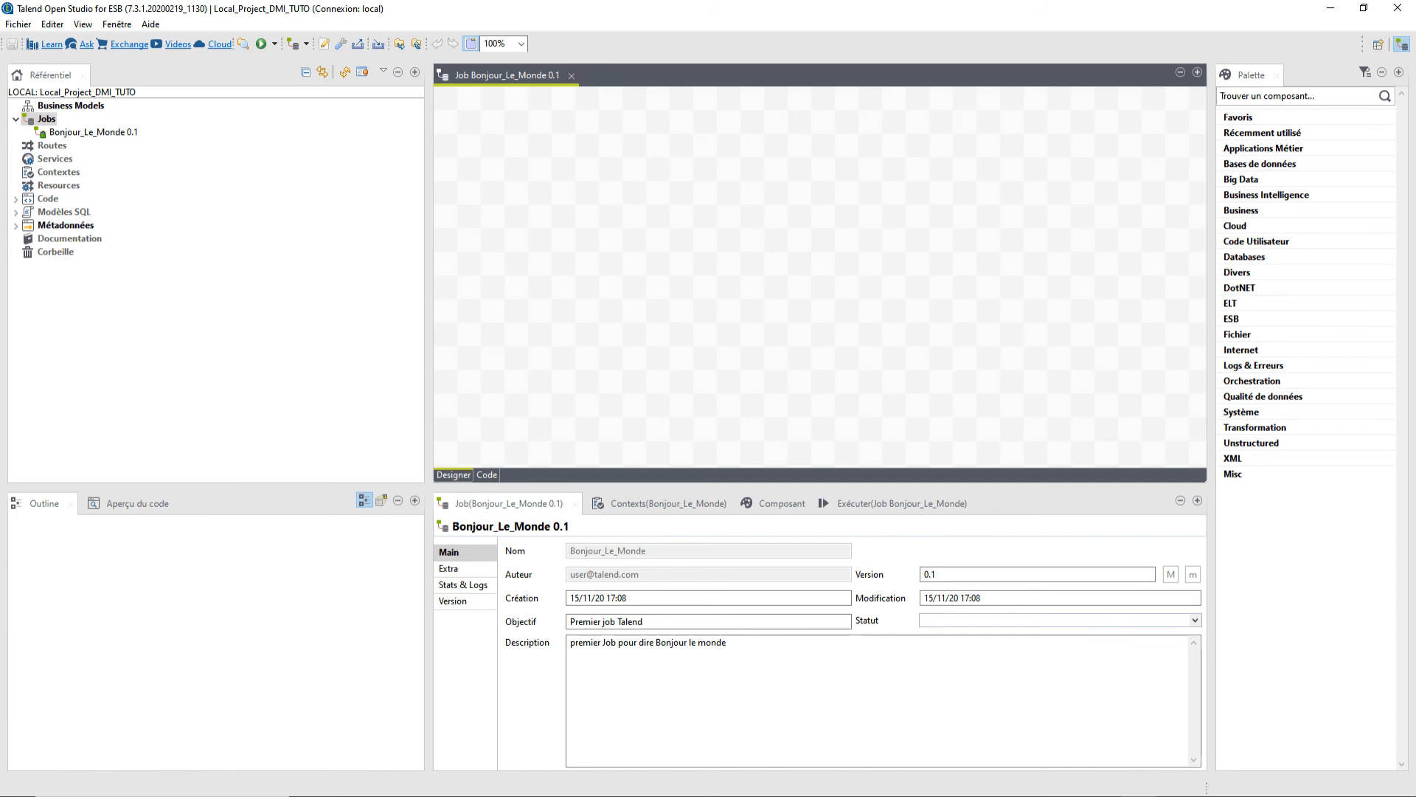
text(tm)
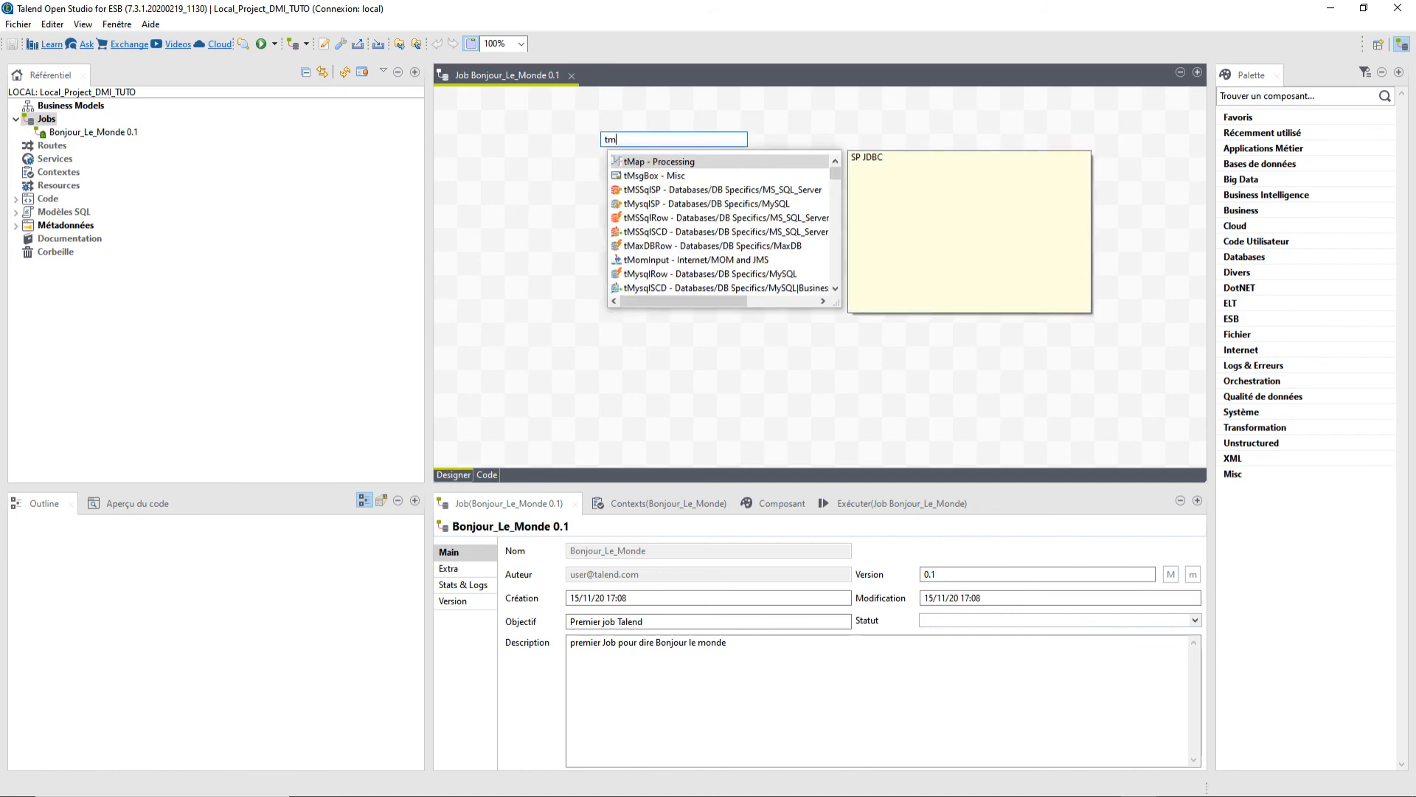
text(s)
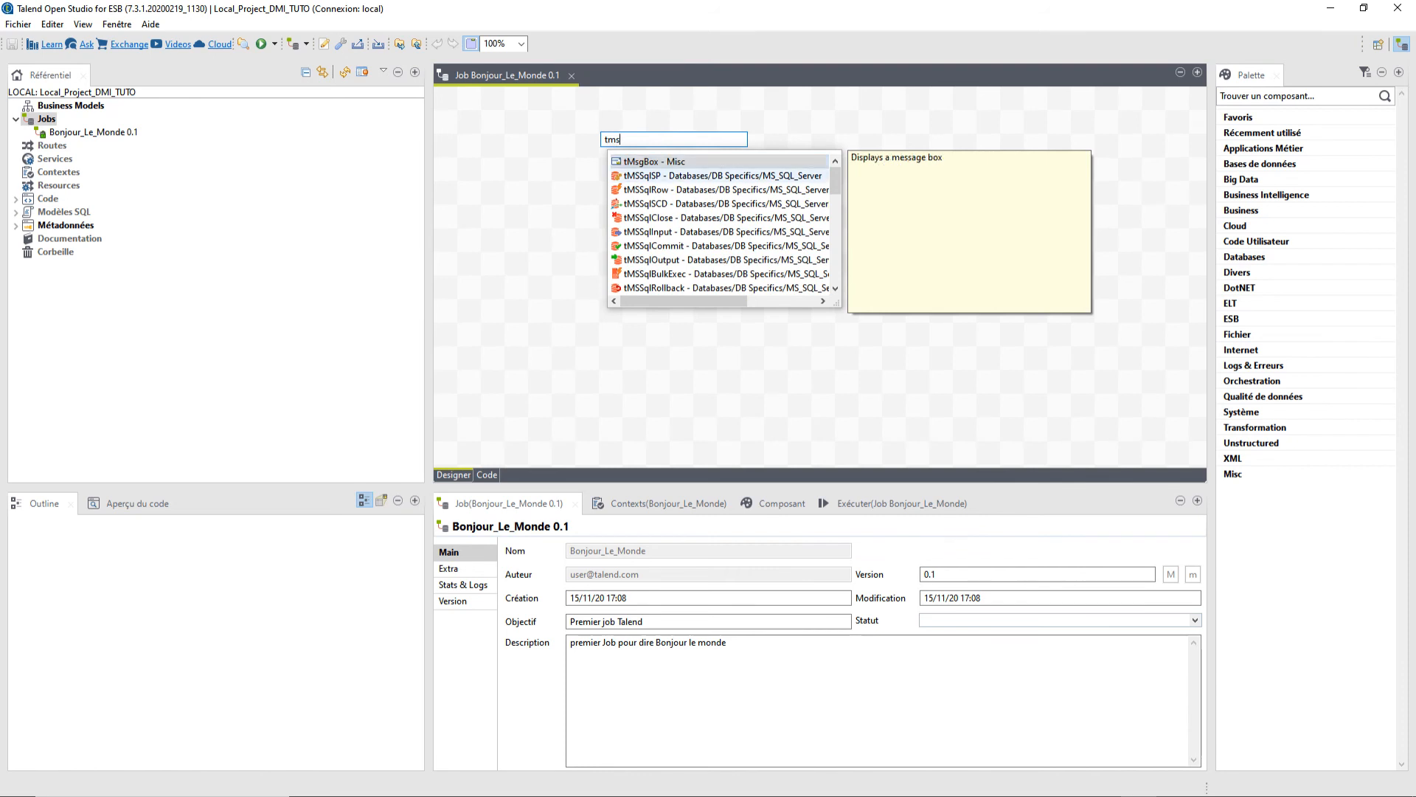
key(Return)
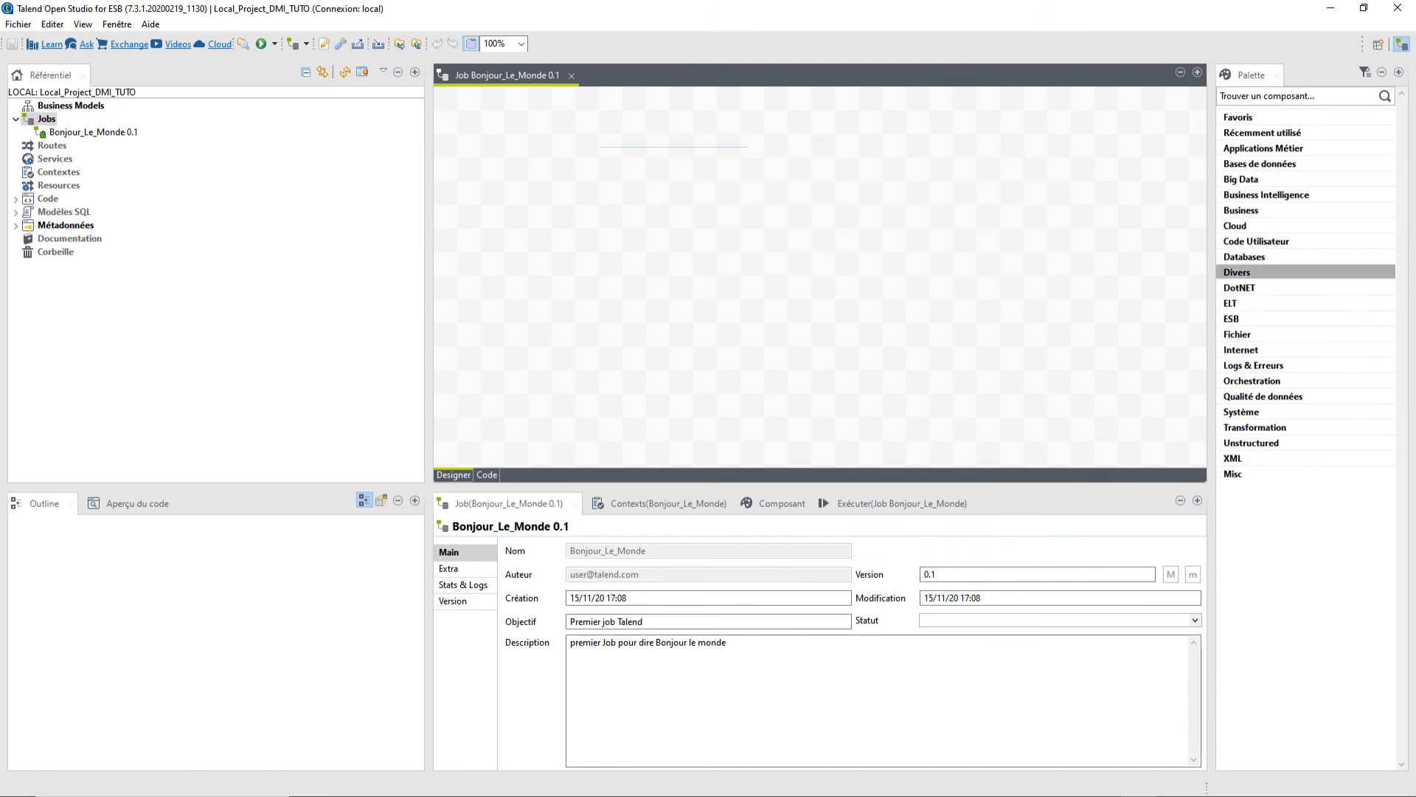
Place a tMsgBox component from the Divers category on the Bonjour_Le_Monde design canvas and select it.
click(1237, 272)
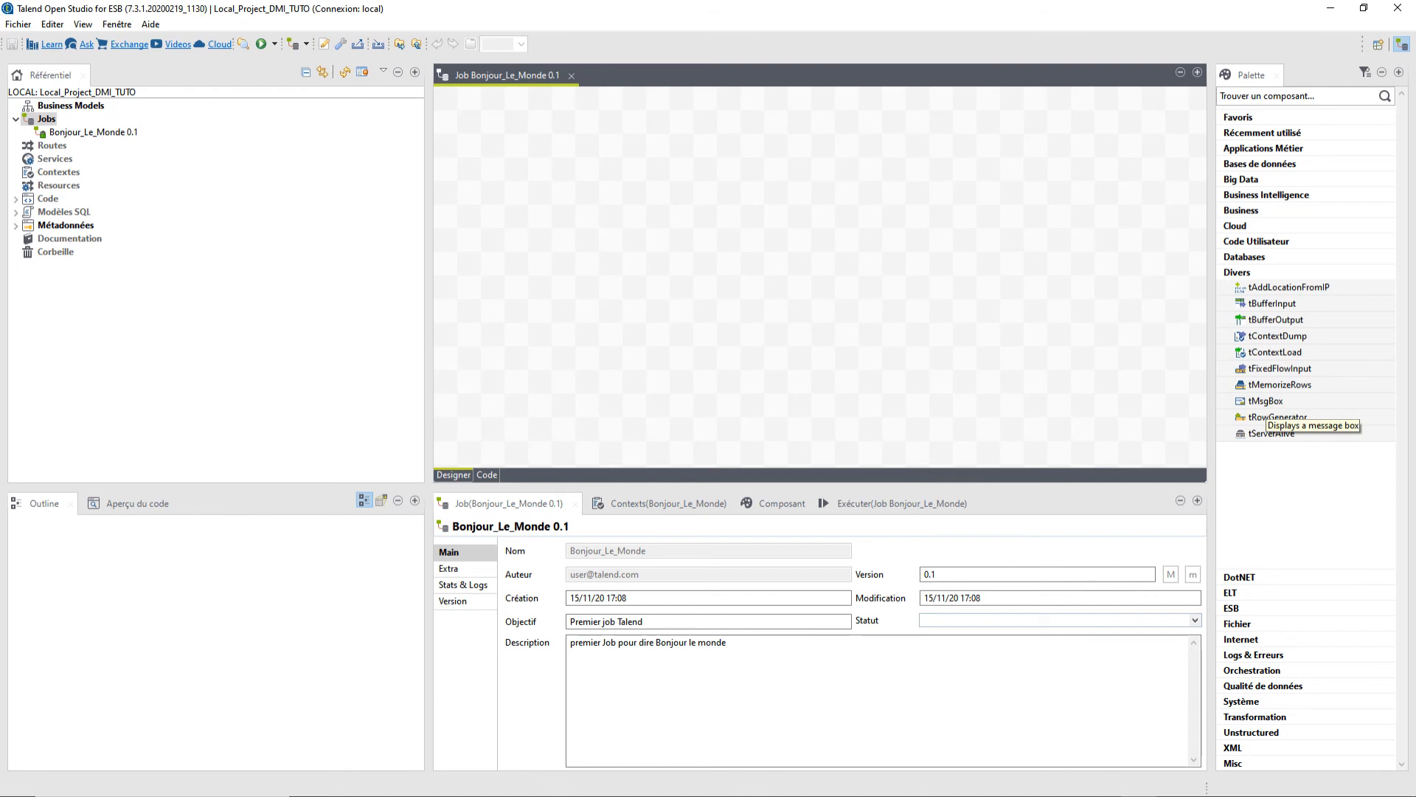
drag(1265, 400, 681, 216)
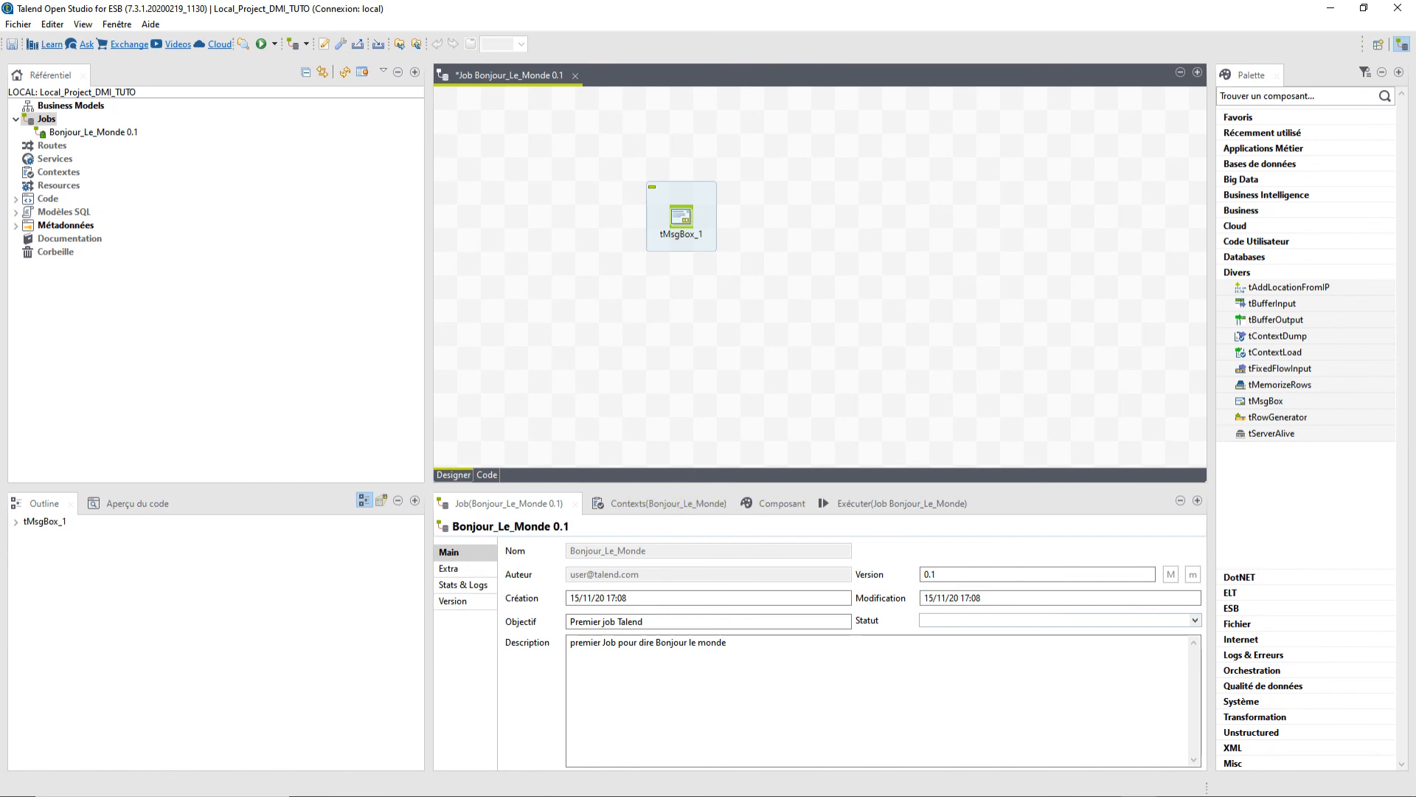
click(681, 216)
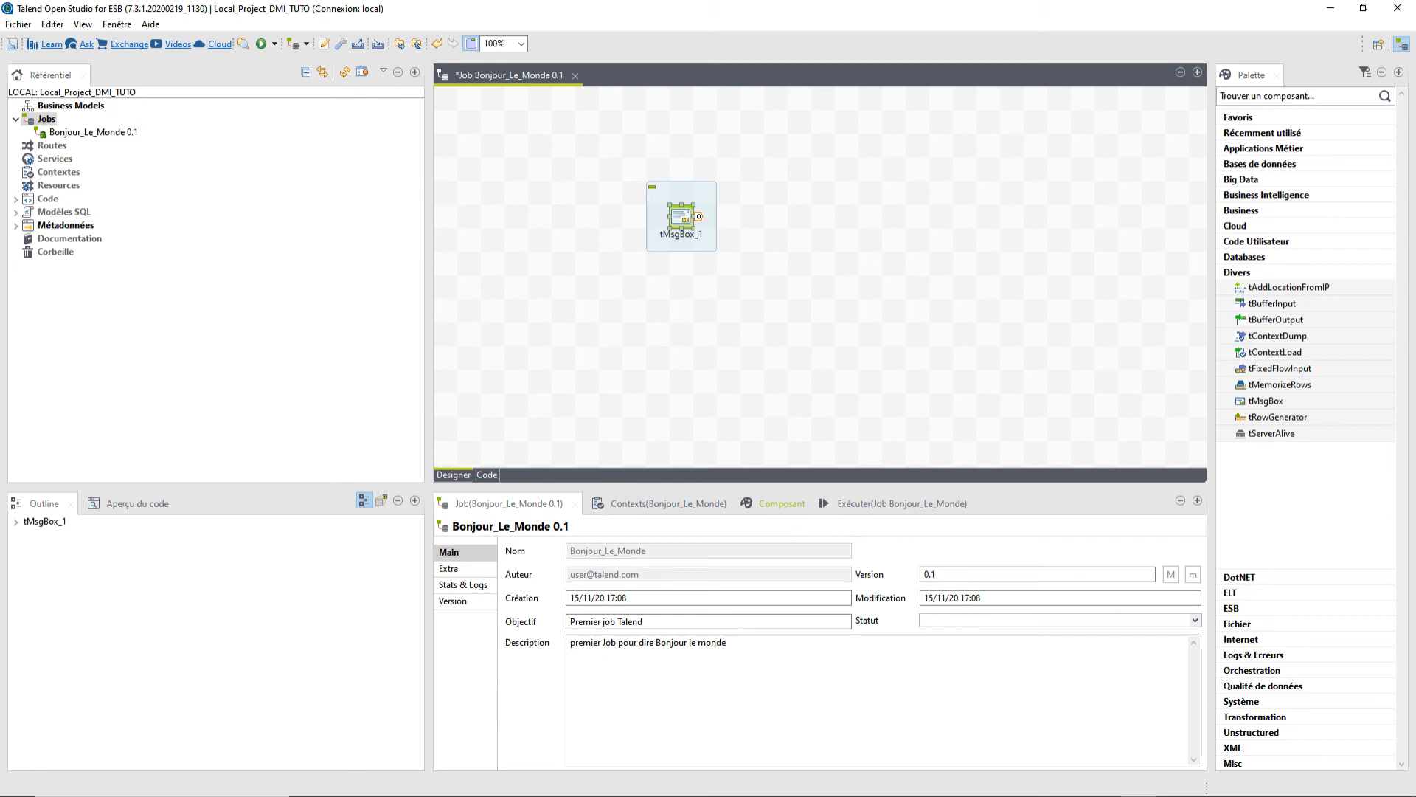
Set the tMsgBox component's message to "Bonjour le monde !" and save the Job.
click(781, 506)
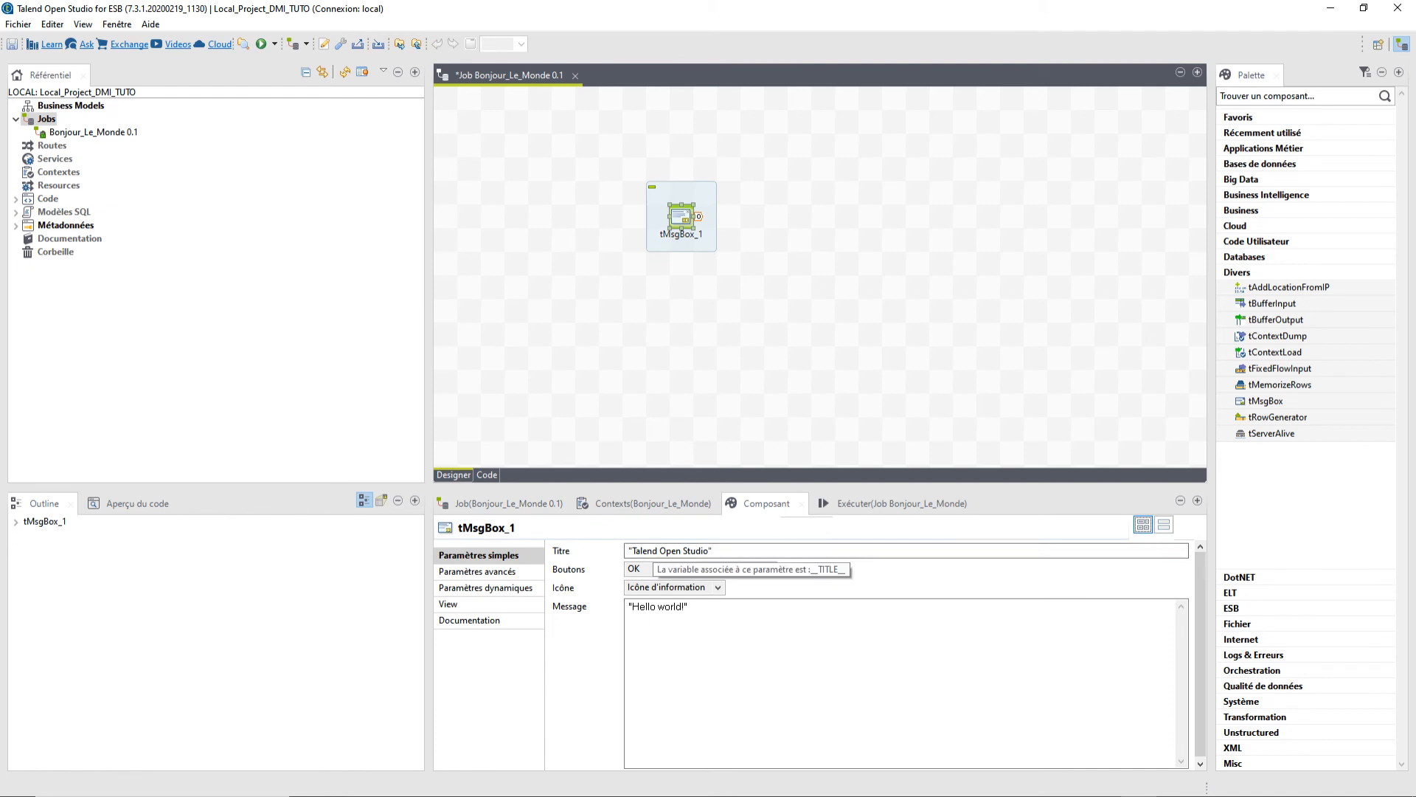
drag(633, 551, 710, 551)
click(666, 550)
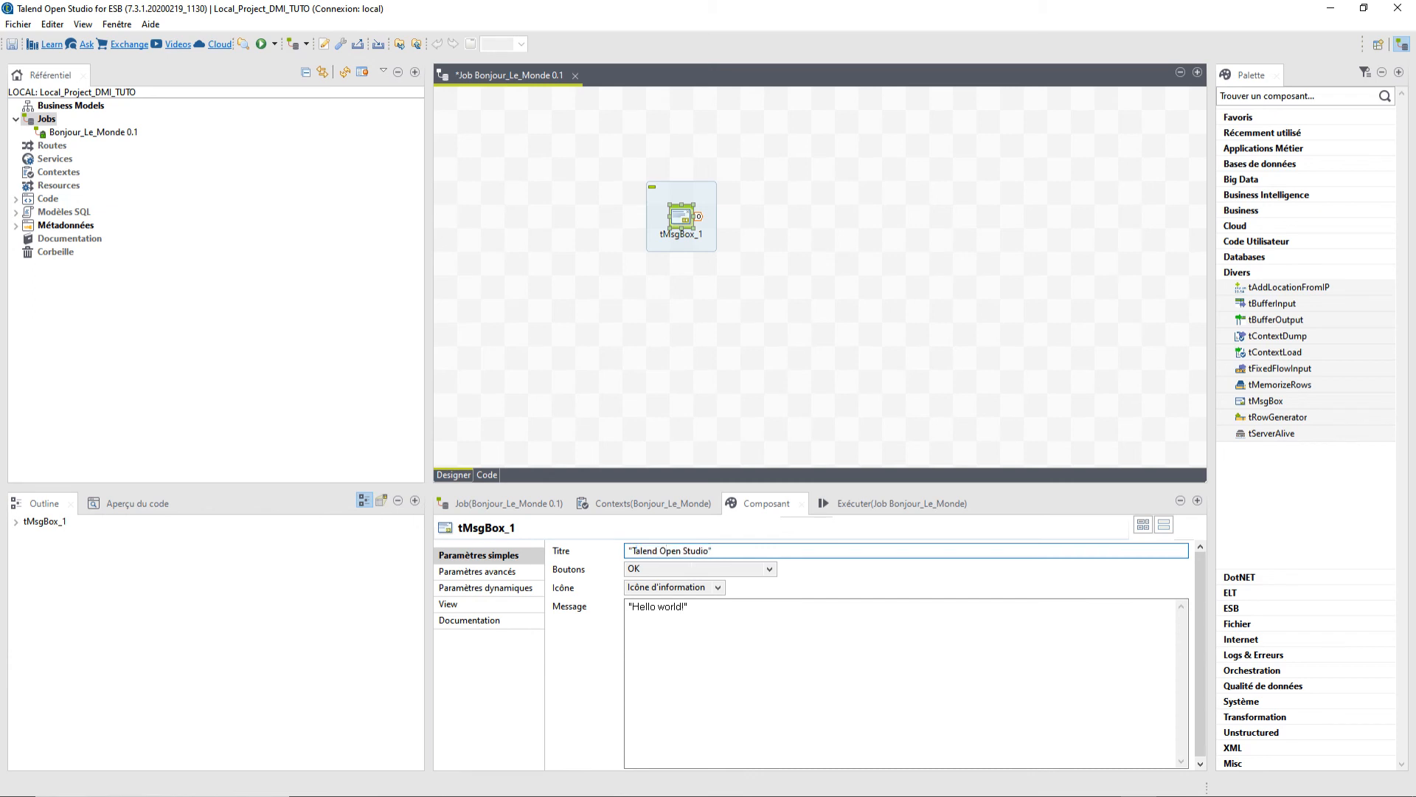
click(683, 606)
drag(684, 607, 633, 606)
text(Bonjour le )
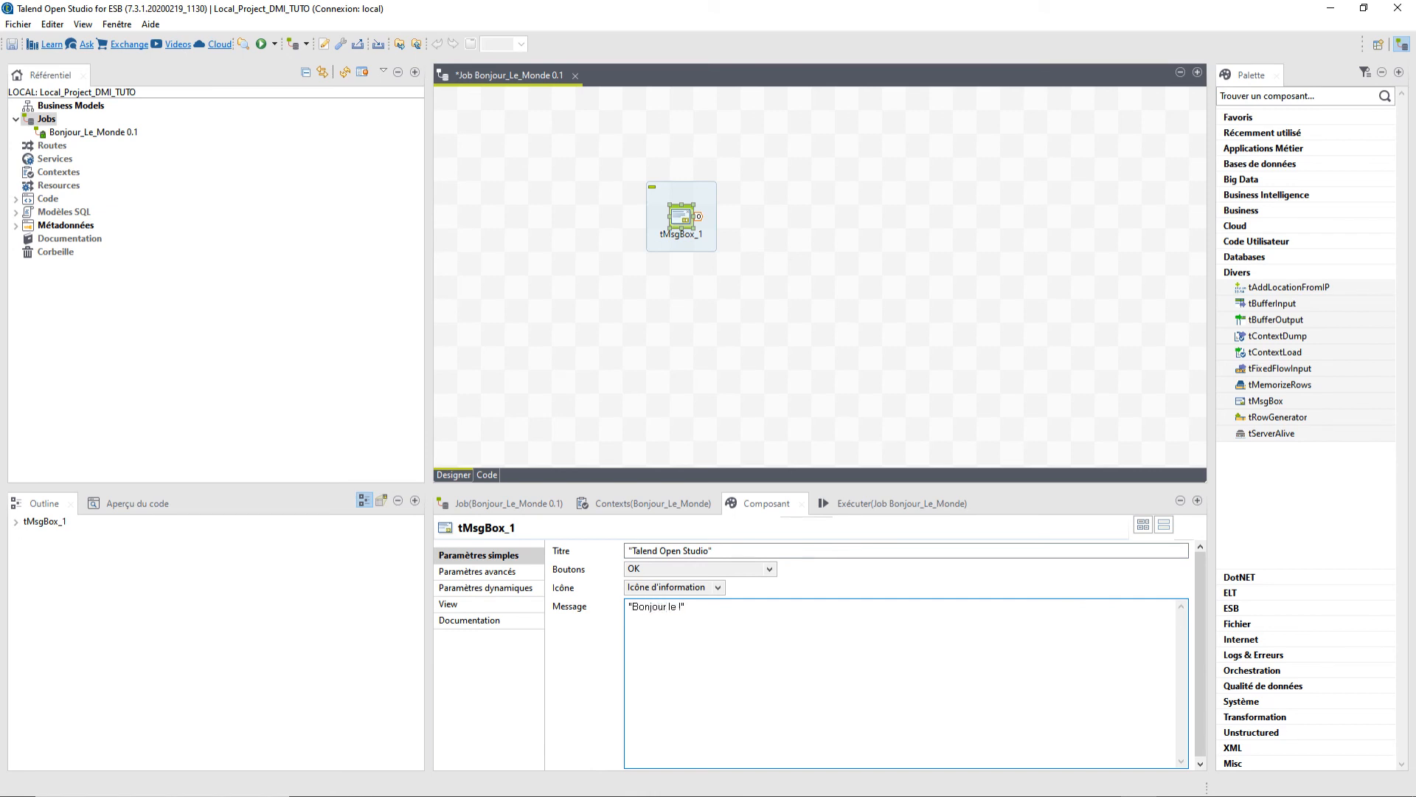
text(monde !)
key(ctrl+s)
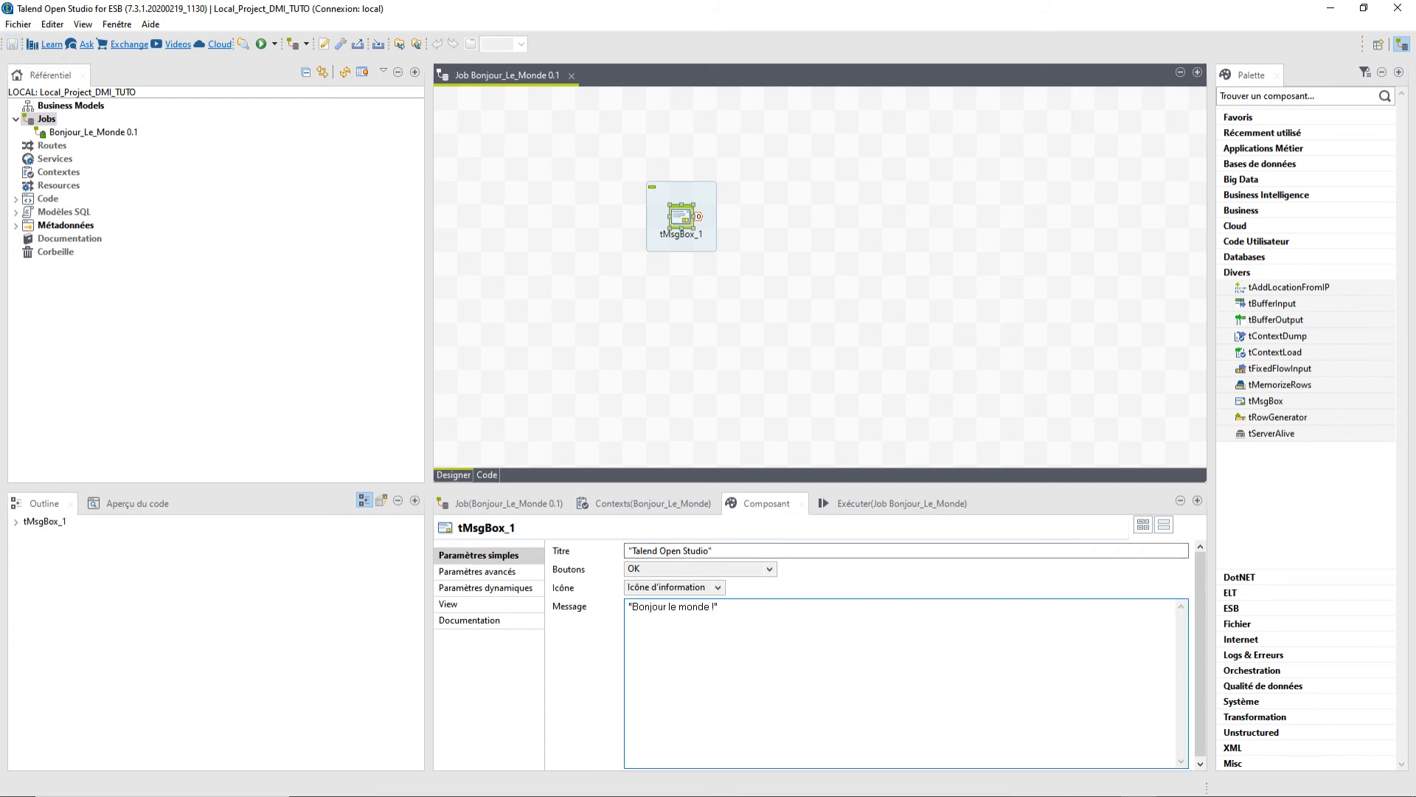
Run the Bonjour_Le_Monde Job, dismissing its message box, and clear the execution output.
click(820, 295)
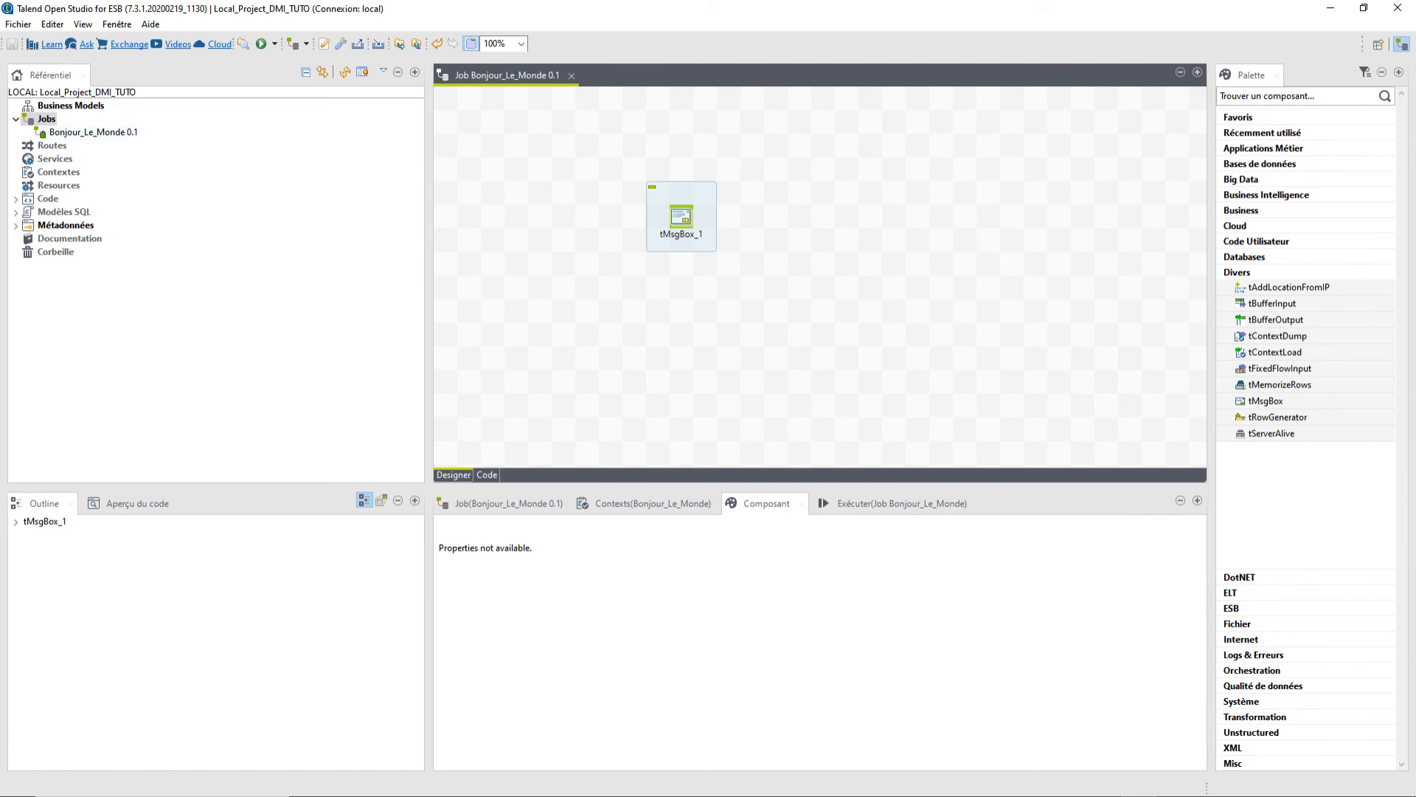
click(870, 503)
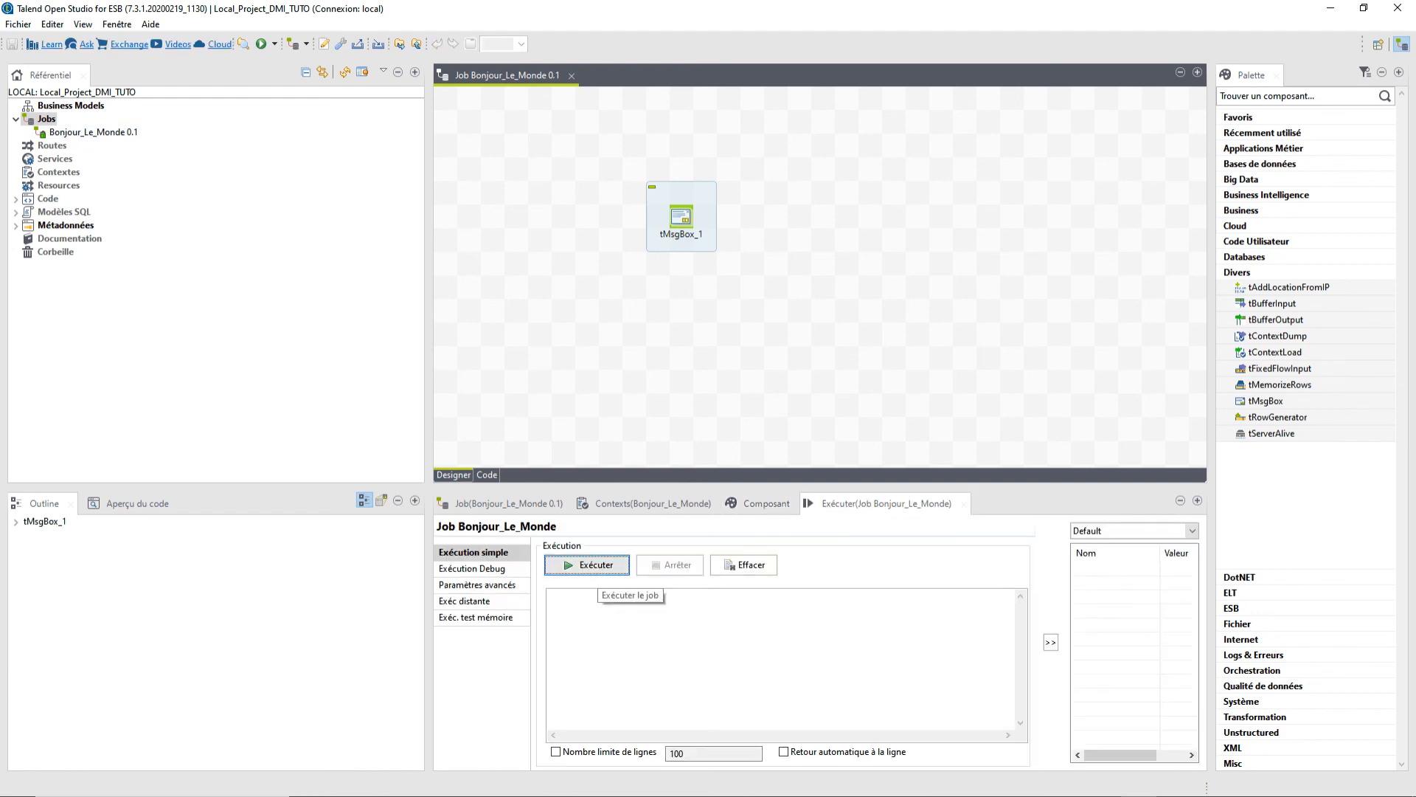
click(595, 565)
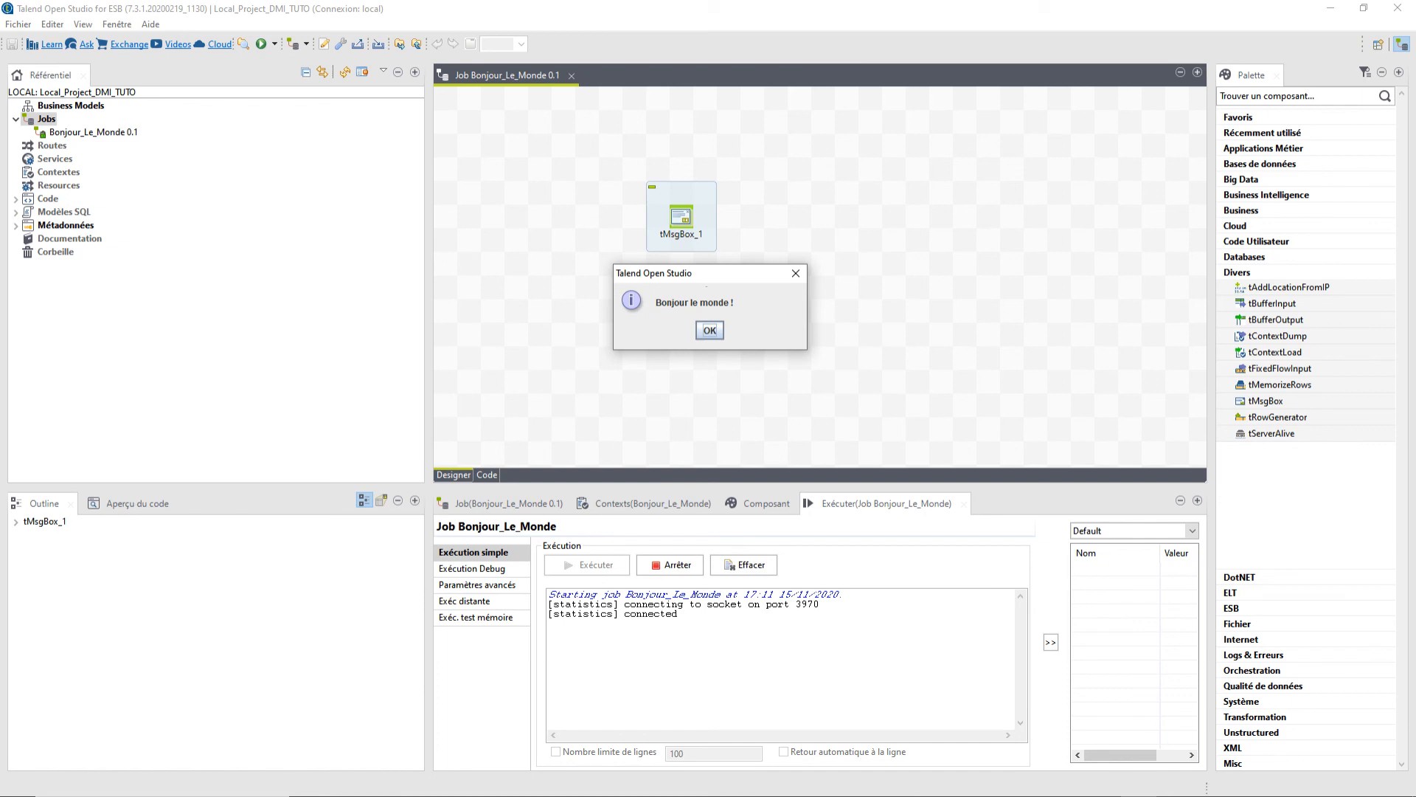
key(Return)
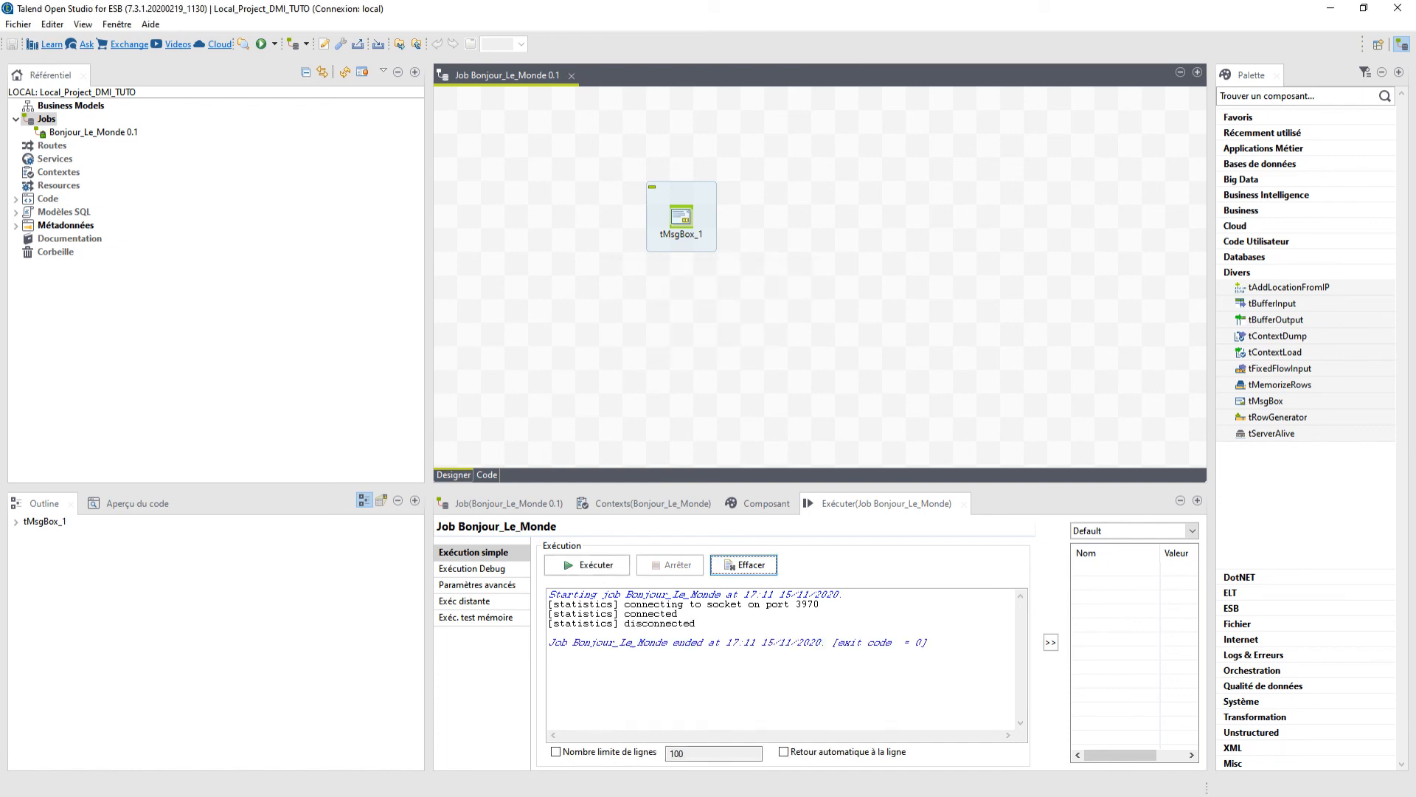
click(744, 565)
Change the tMsgBox component's message to "Hello World !", keeping the OK button option, and save the Job.
click(682, 216)
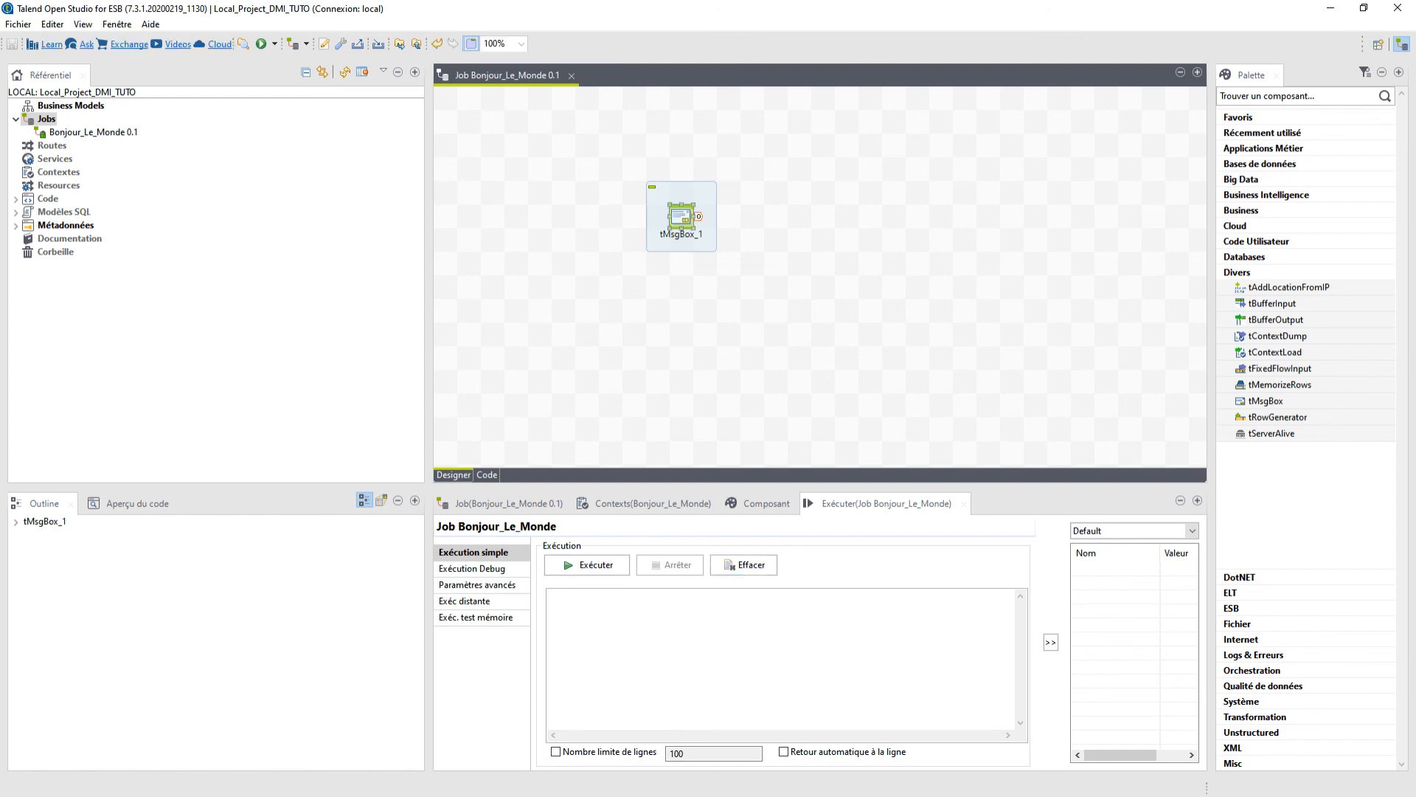
double_click(681, 216)
drag(710, 607, 632, 607)
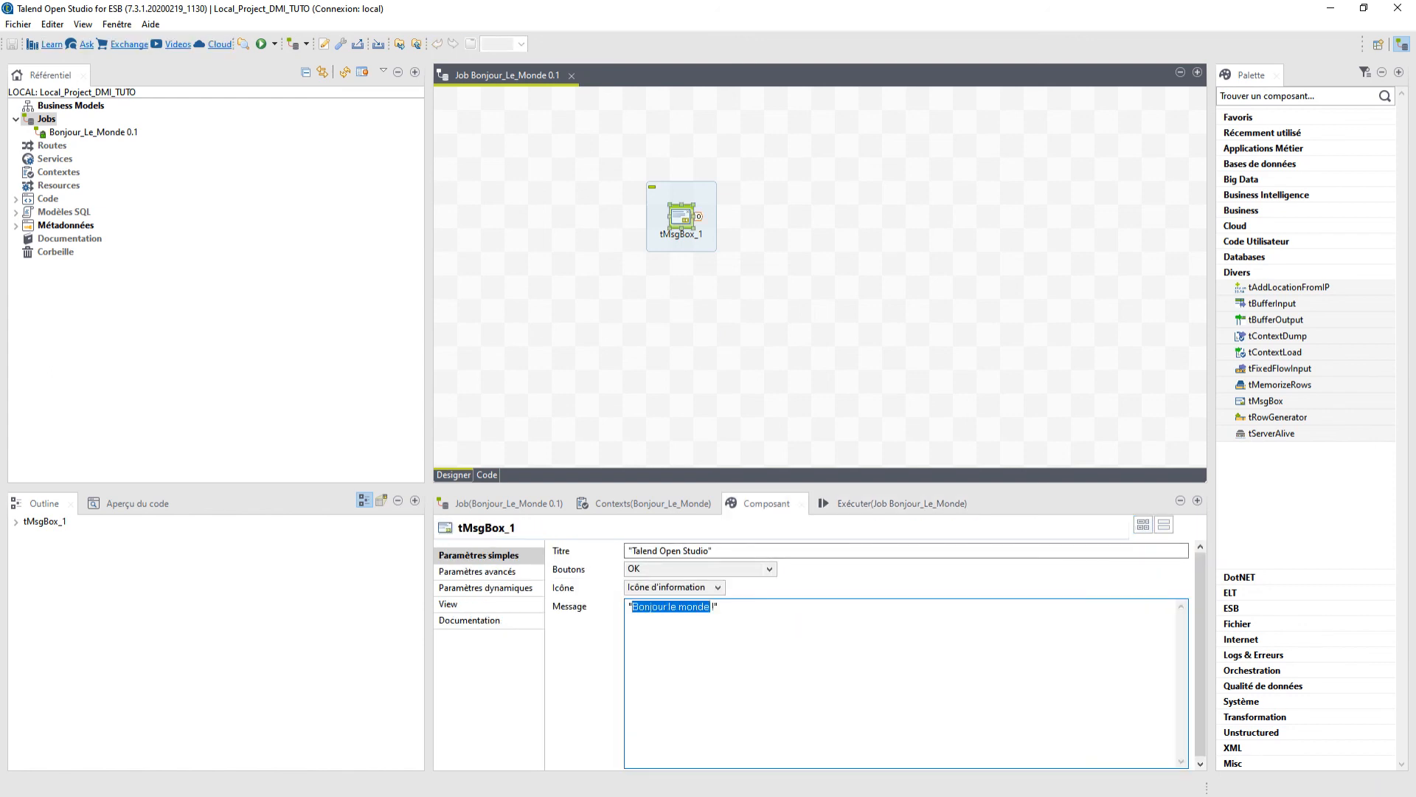
text(Hello World)
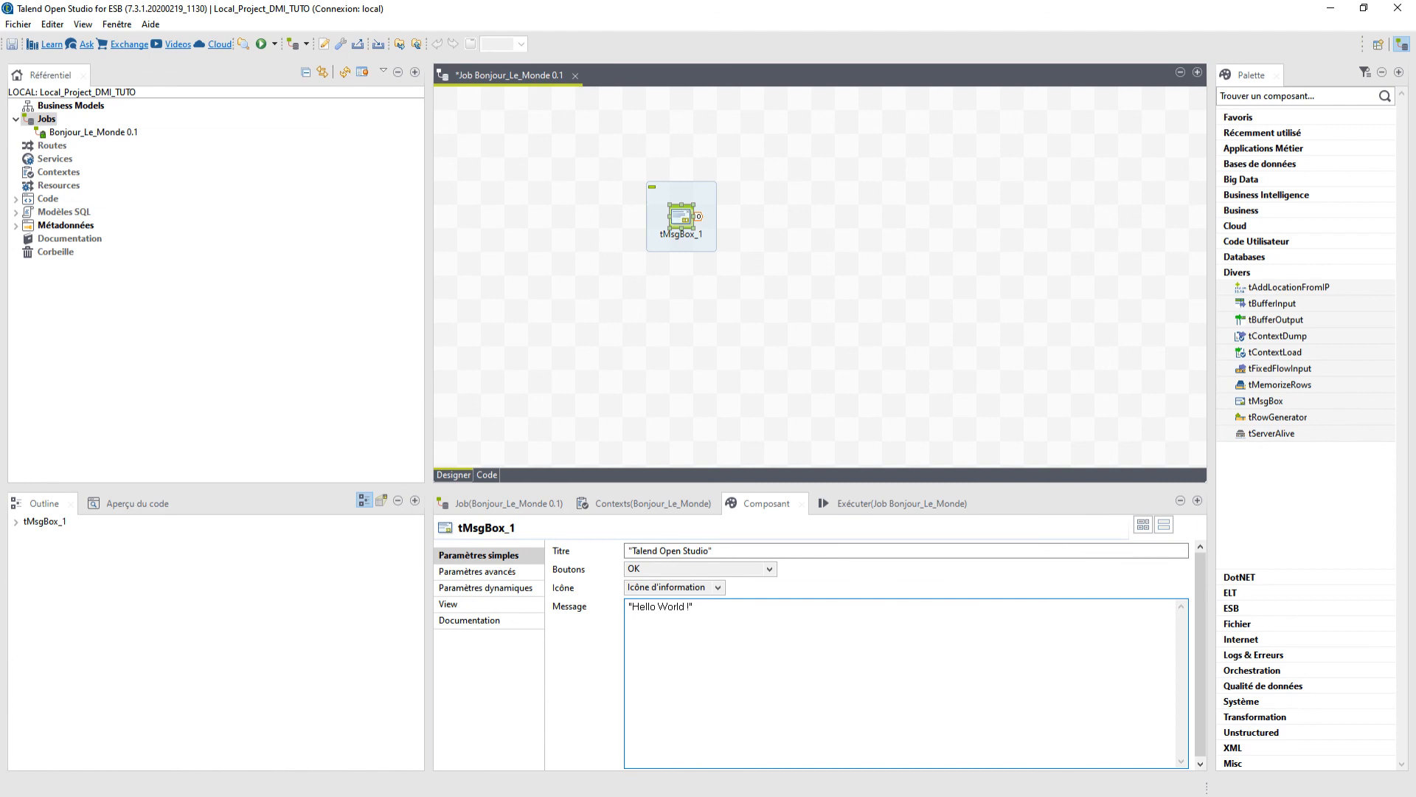
click(770, 569)
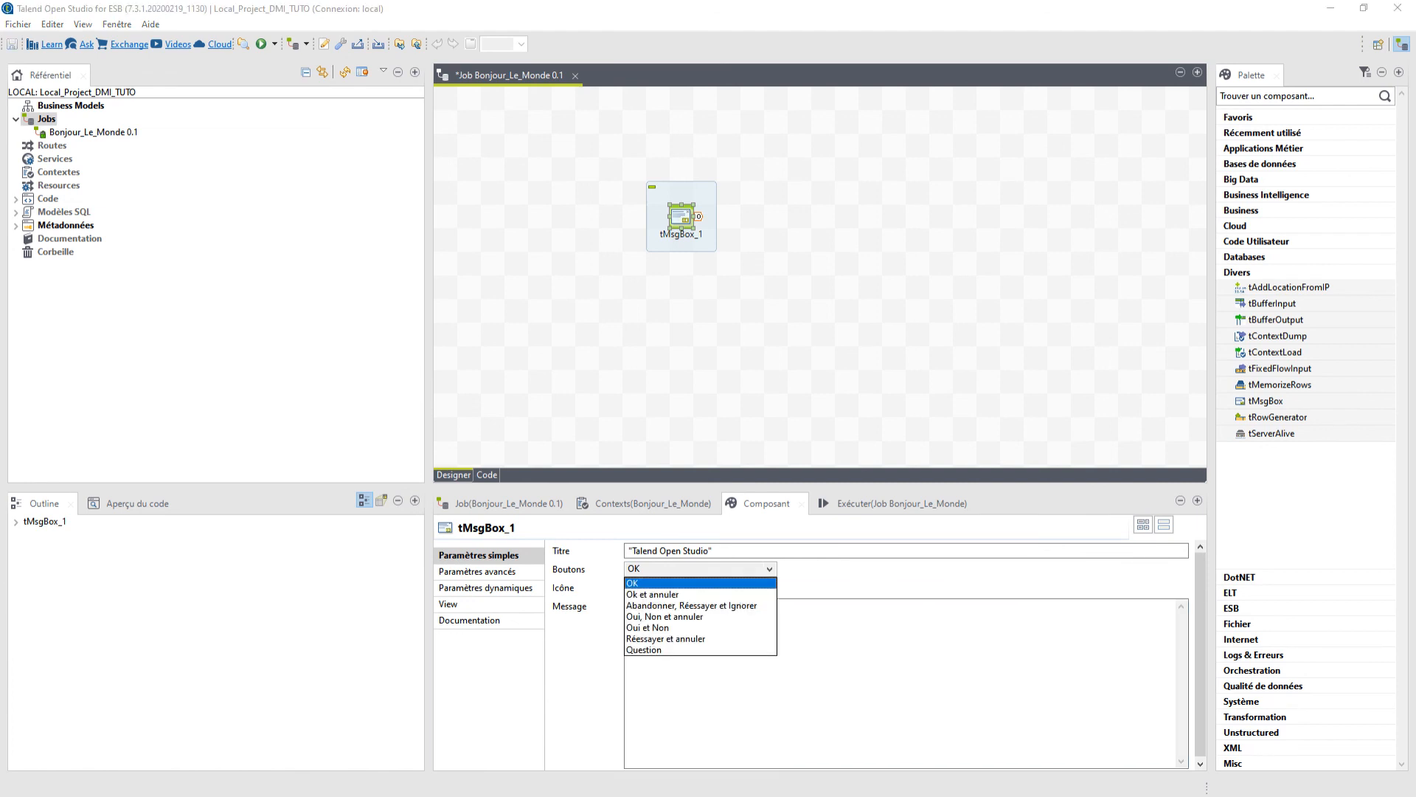
click(770, 569)
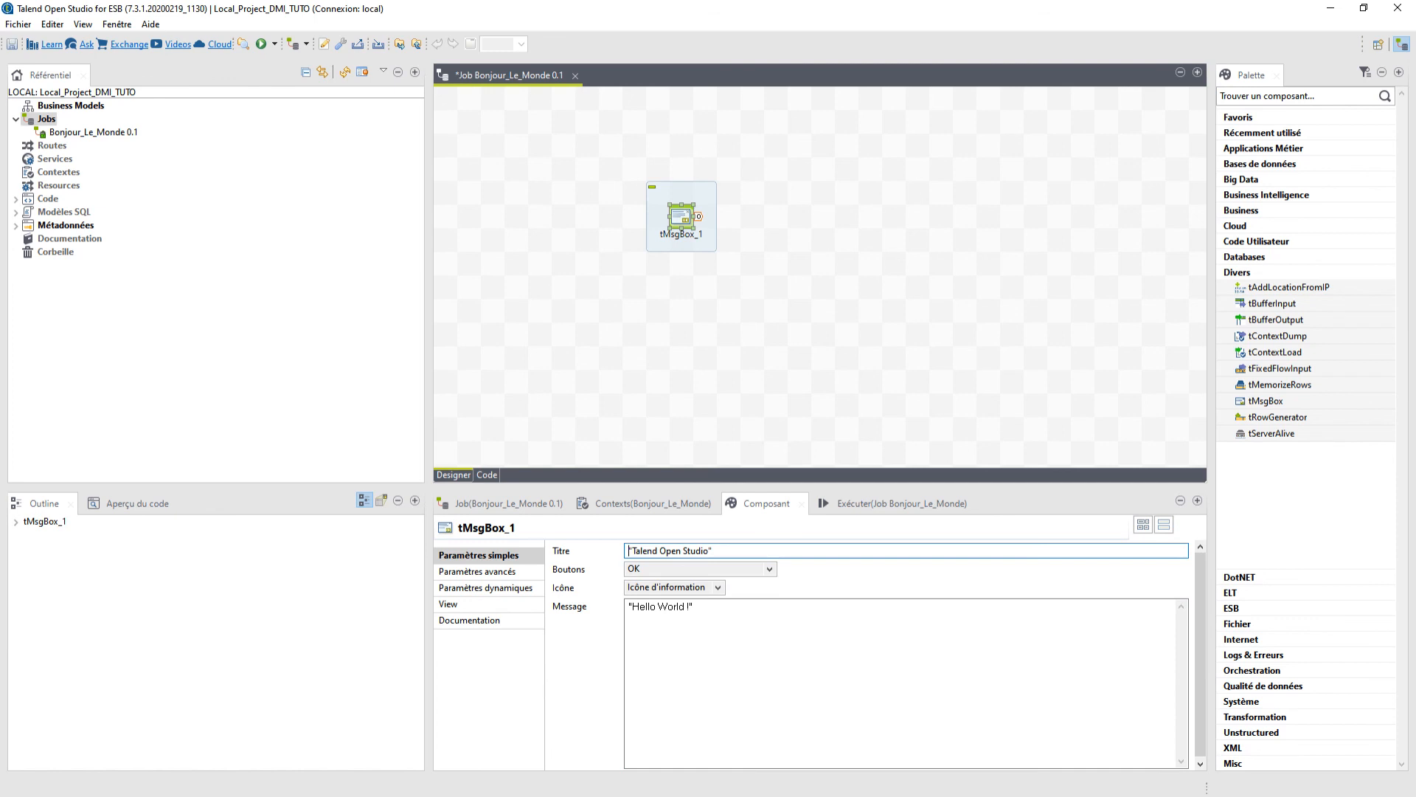
click(694, 607)
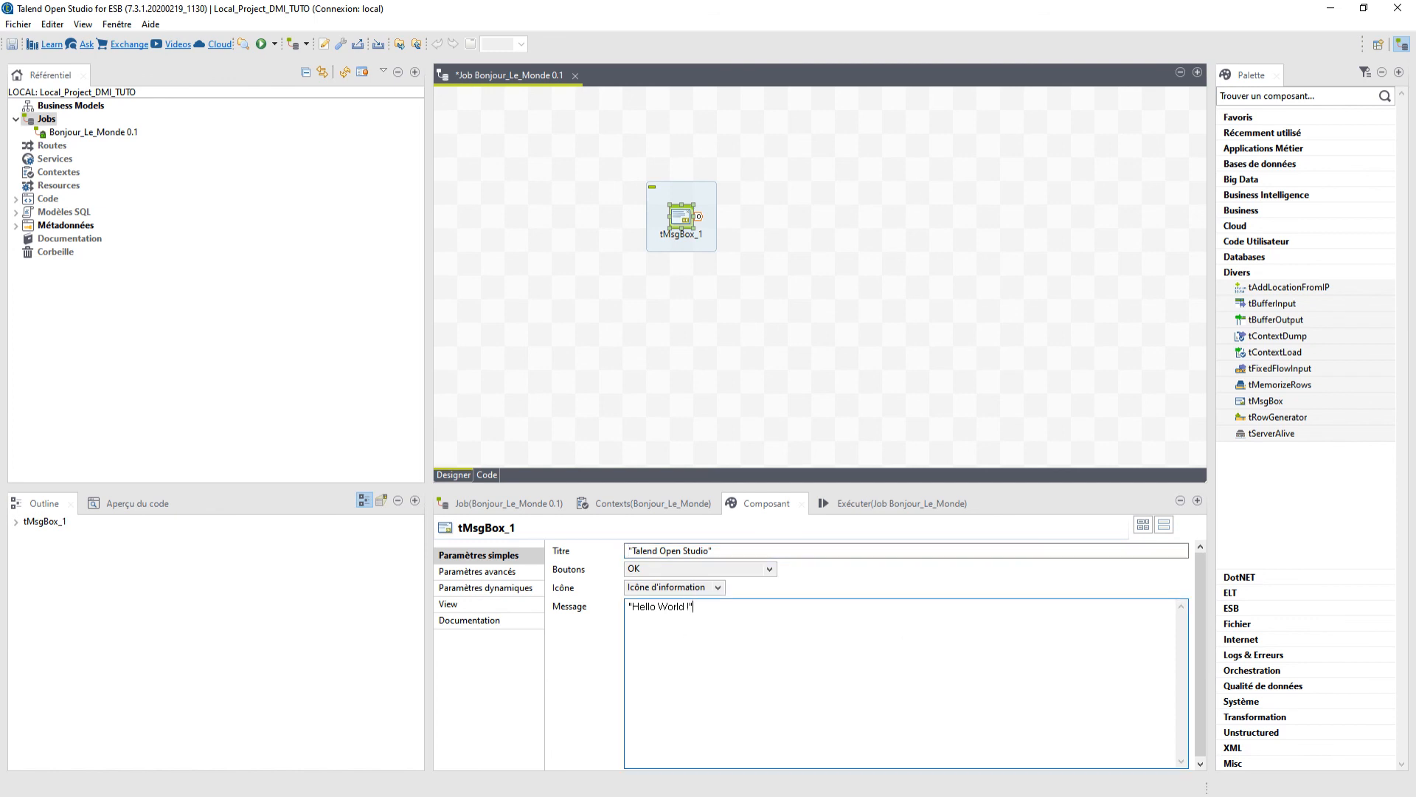
key(ctrl+s)
Run the Job again with the changed message, move its message box higher over the canvas, and dismiss it.
click(901, 504)
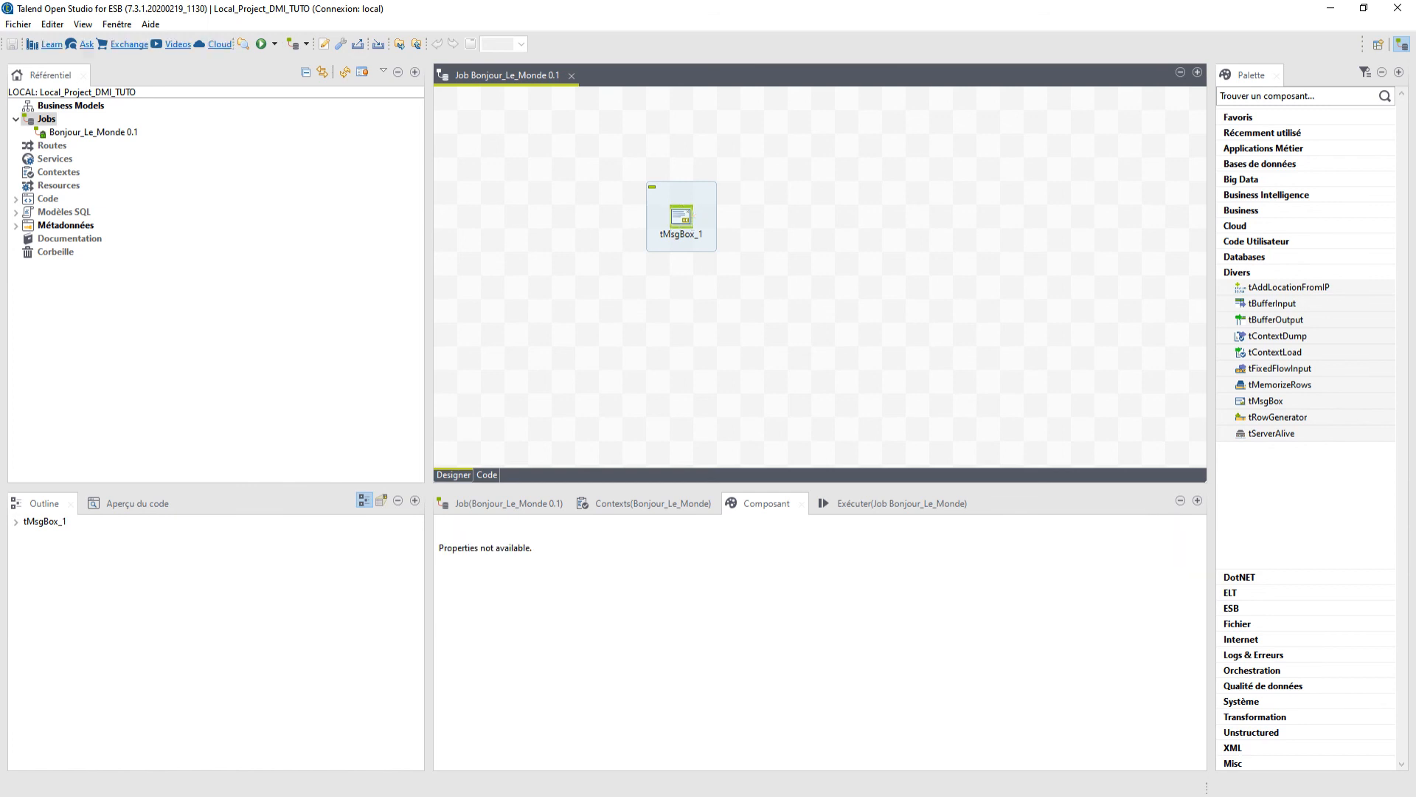
click(587, 565)
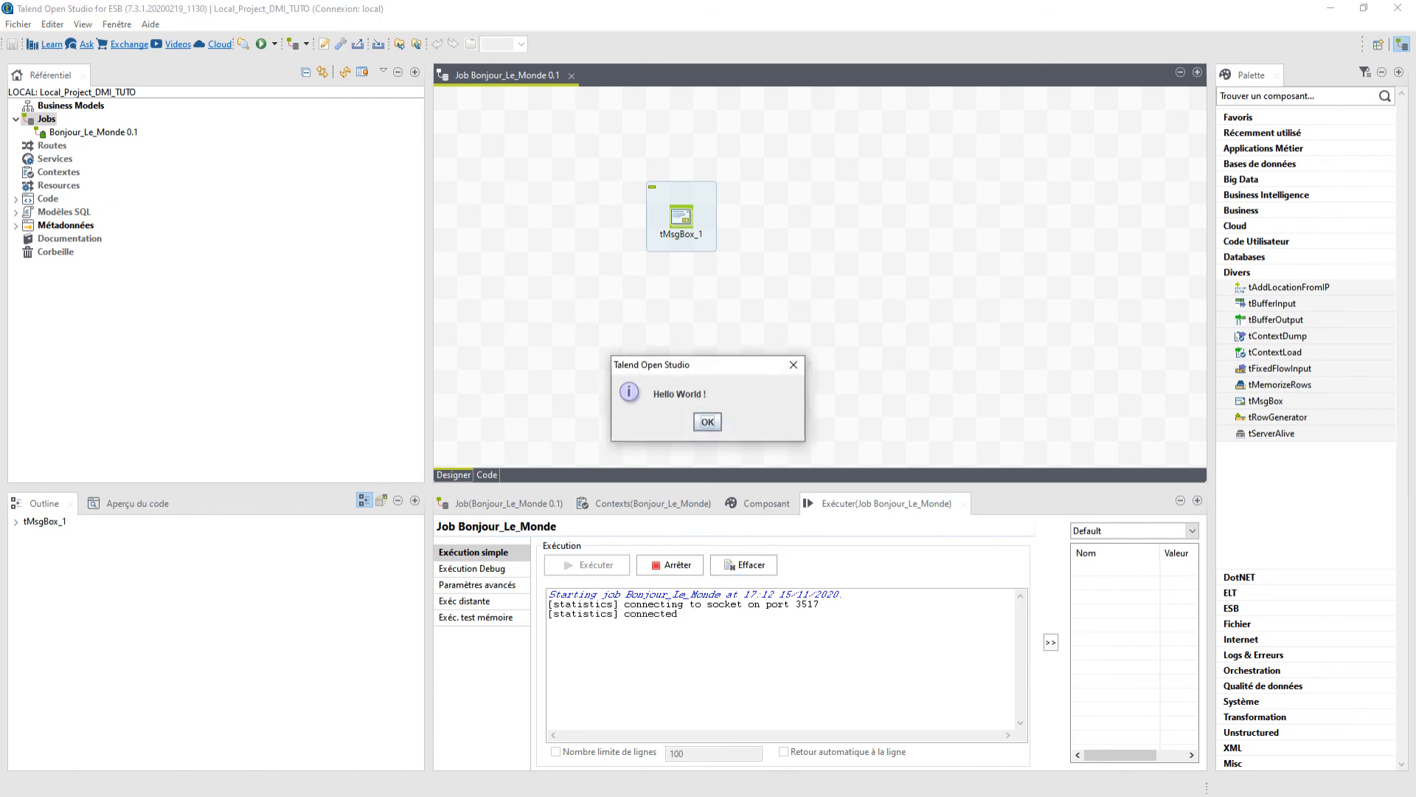
drag(706, 364, 704, 287)
click(705, 346)
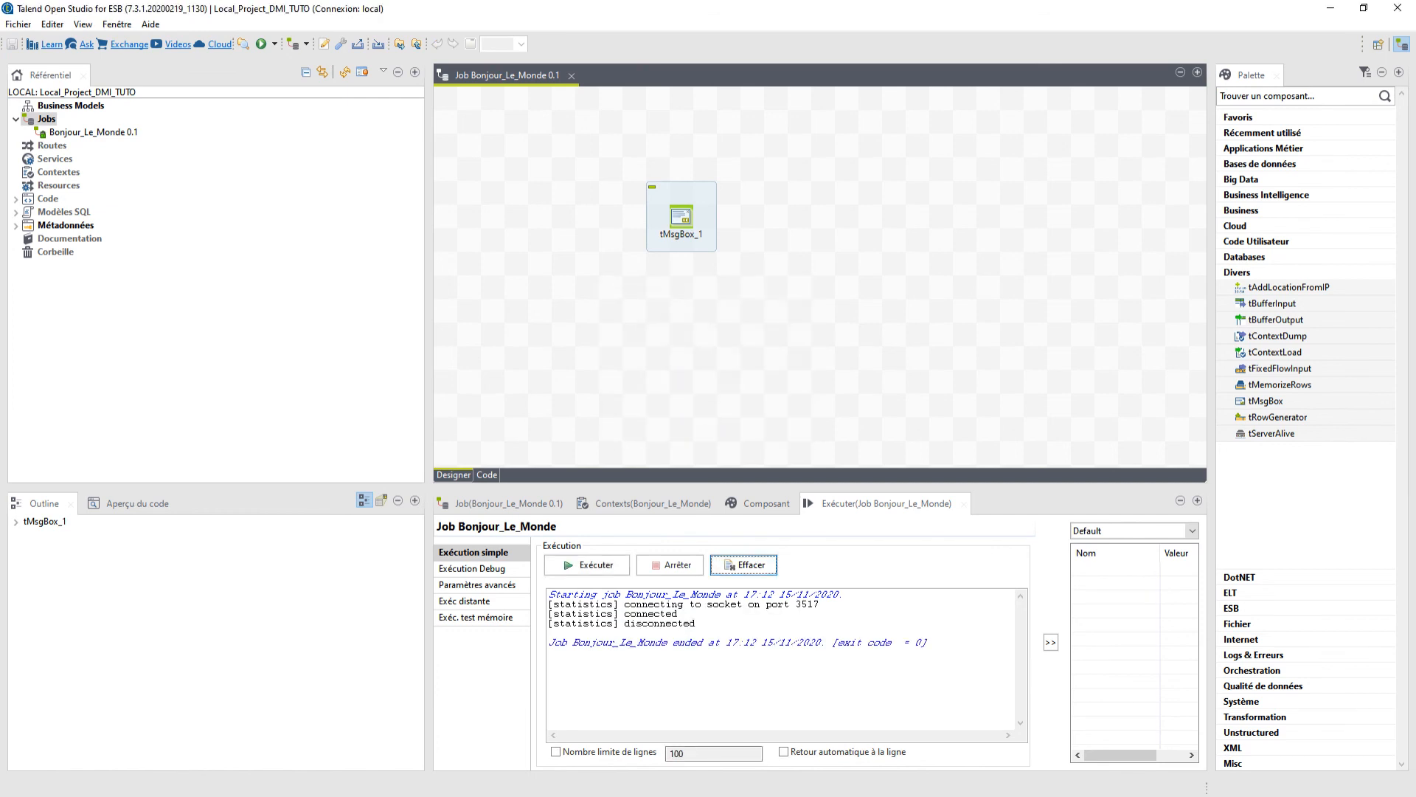